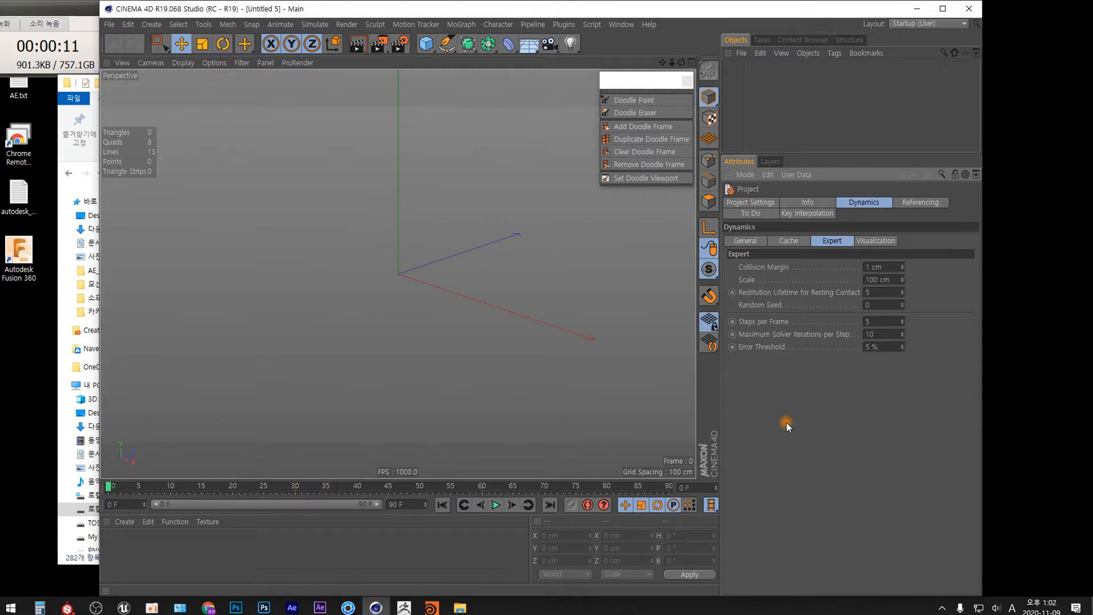
Step: Add a default cube and a sphere primitive to the scene
click(425, 44)
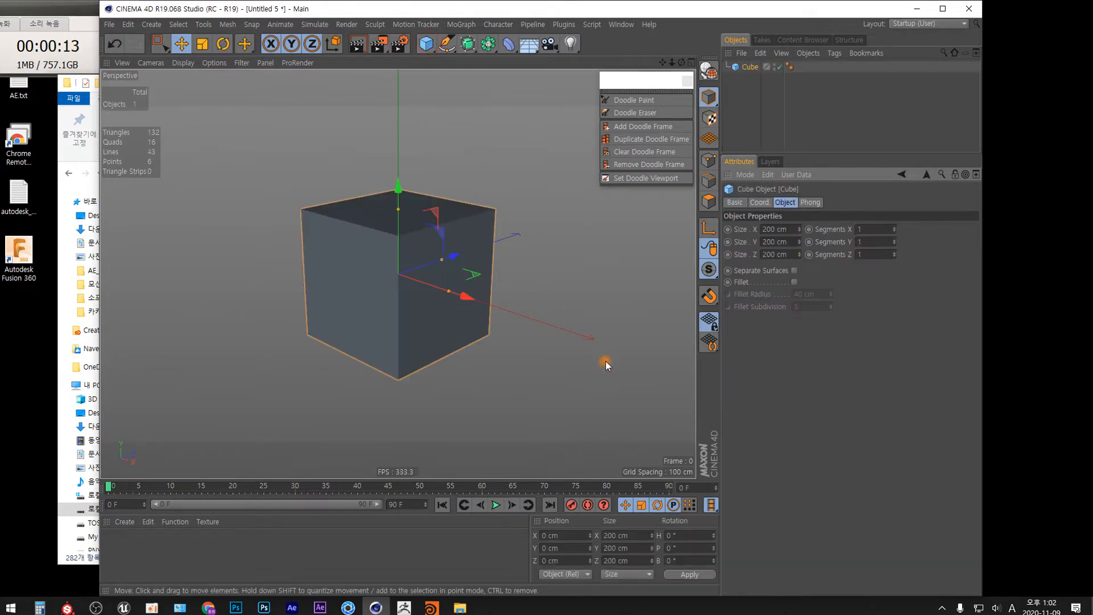
click(426, 43)
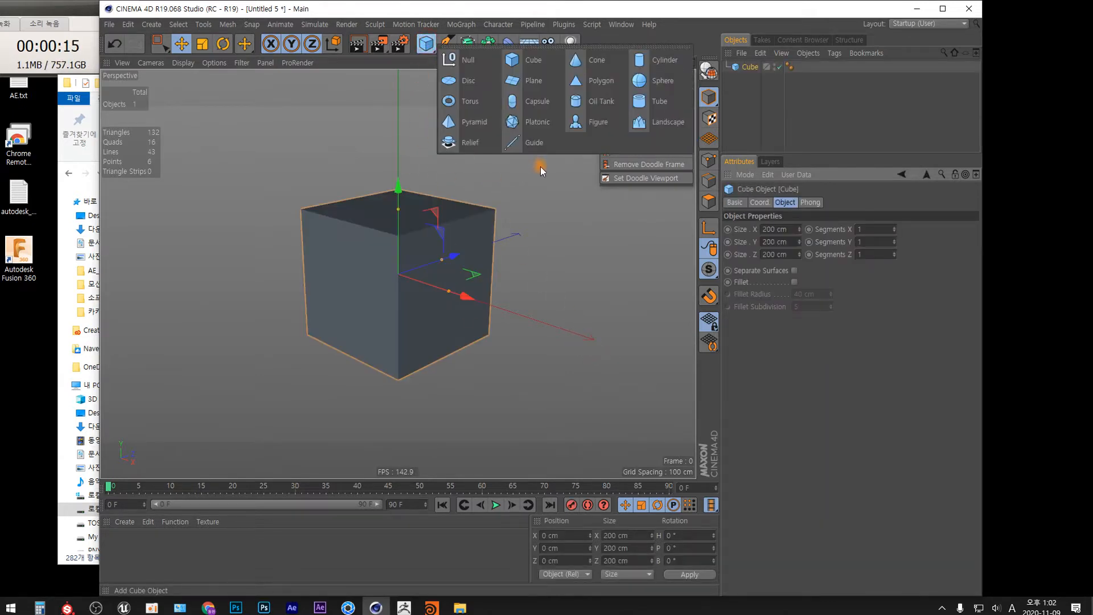
click(664, 81)
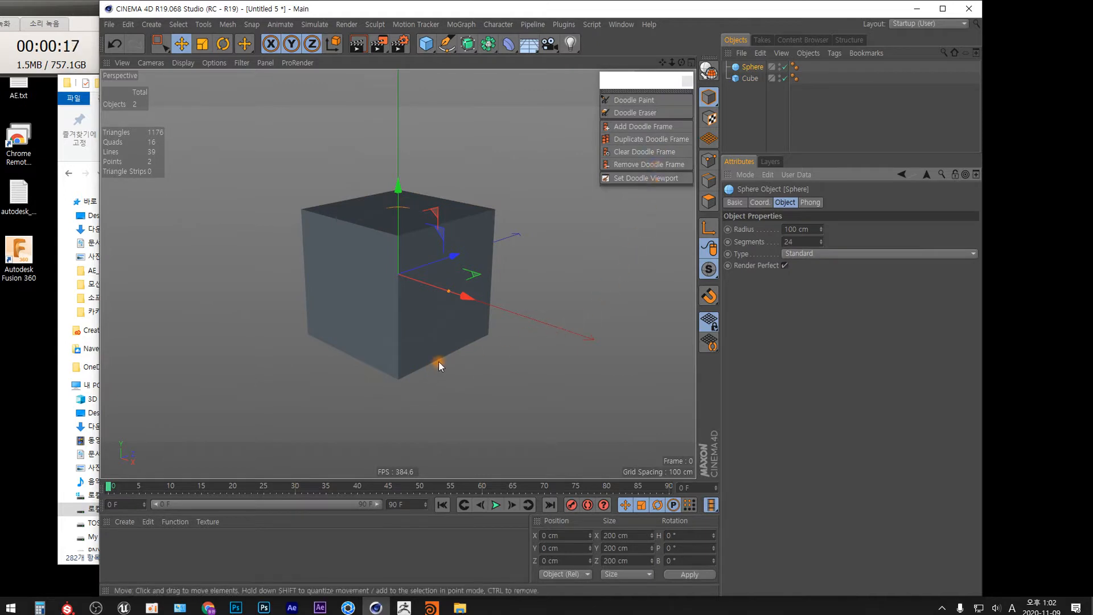
Step: Enable X-Ray on the cube so the objects inside it show through
alt+drag(424, 345, 512, 330)
alt+right_drag(393, 319, 390, 240)
alt+middle_drag(391, 237, 519, 222)
alt+drag(518, 225, 460, 328)
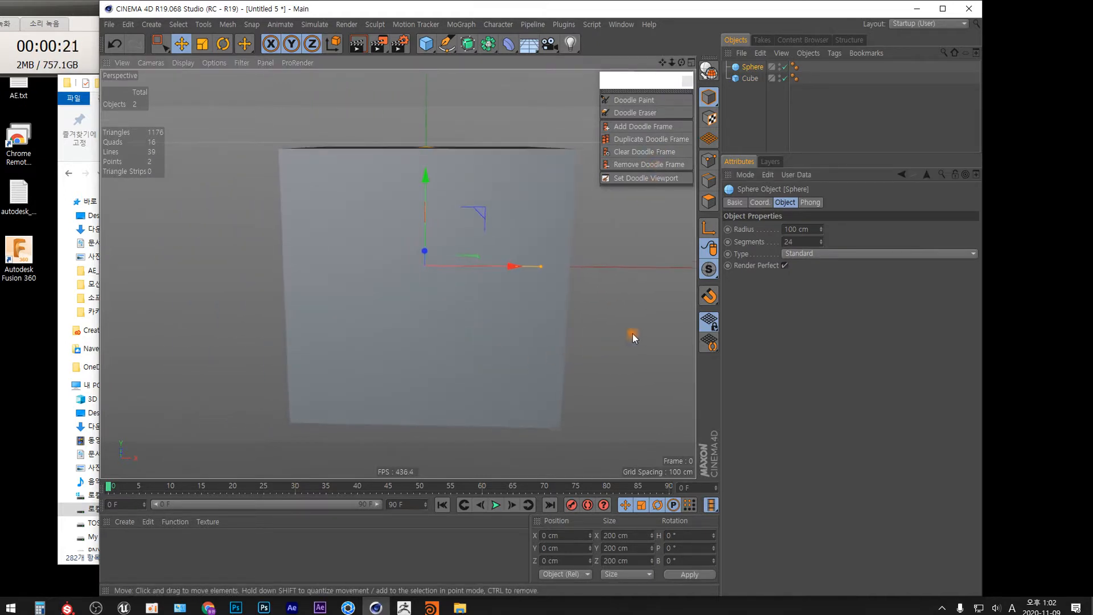
click(751, 79)
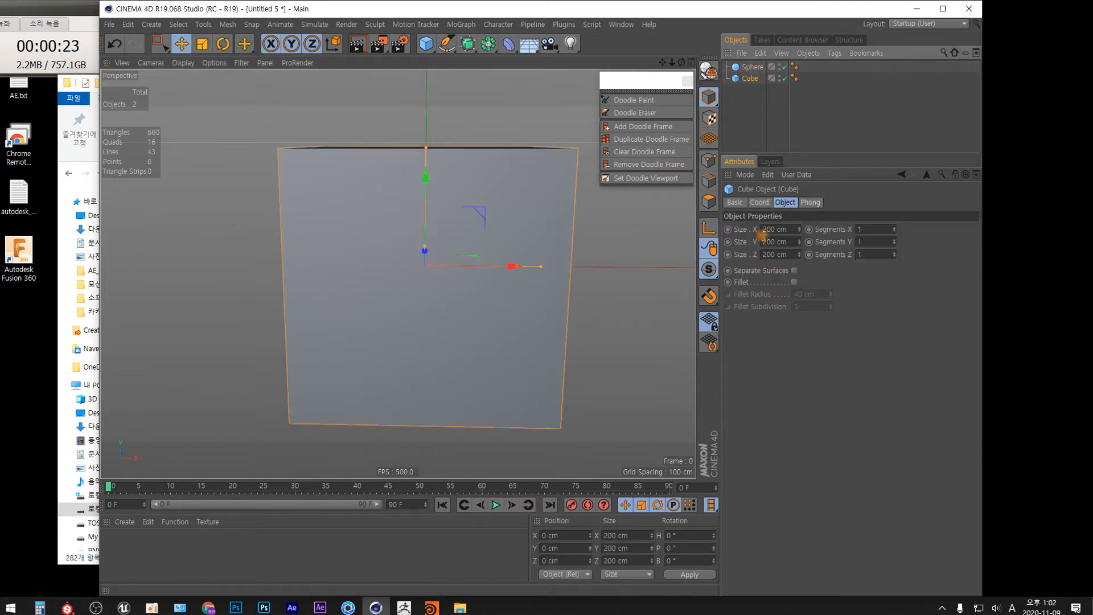
click(735, 202)
click(797, 311)
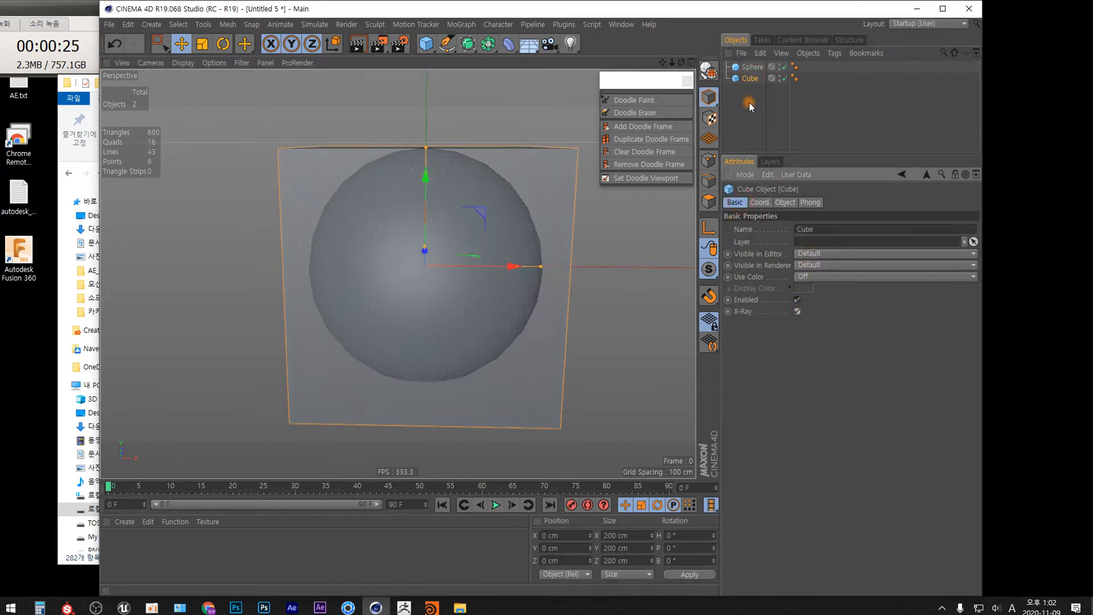
Step: Scale the sphere down to about 61 cm in diameter
click(752, 67)
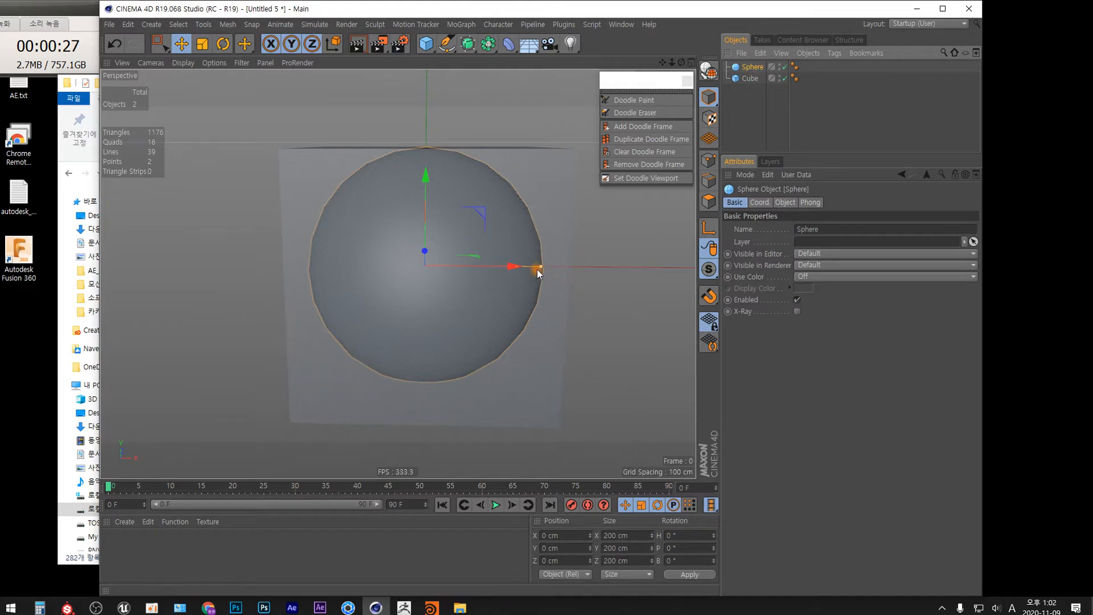
drag(539, 267, 476, 270)
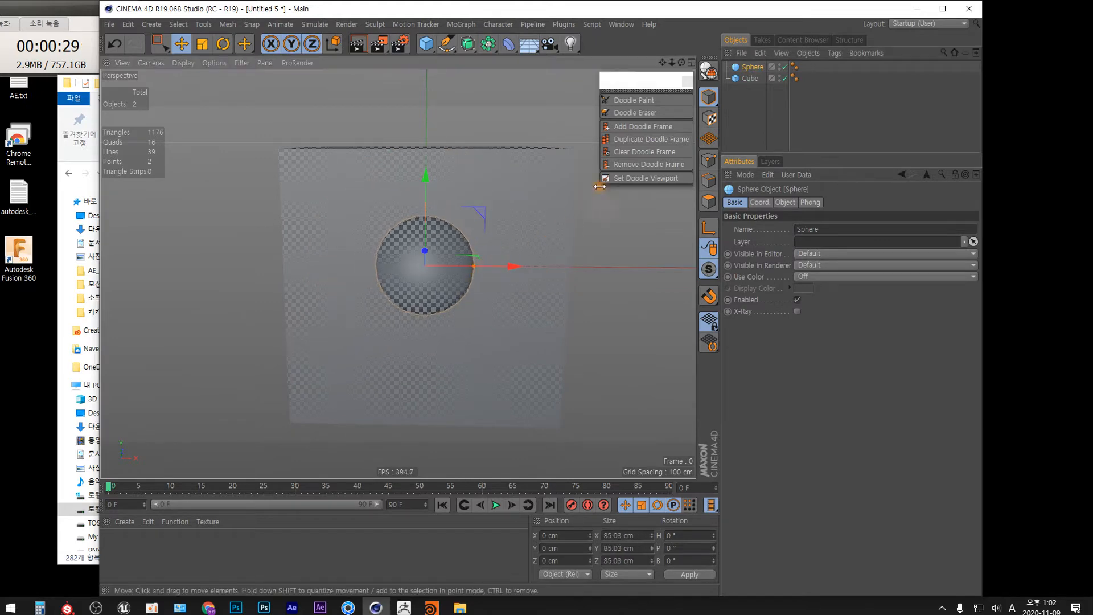
click(691, 62)
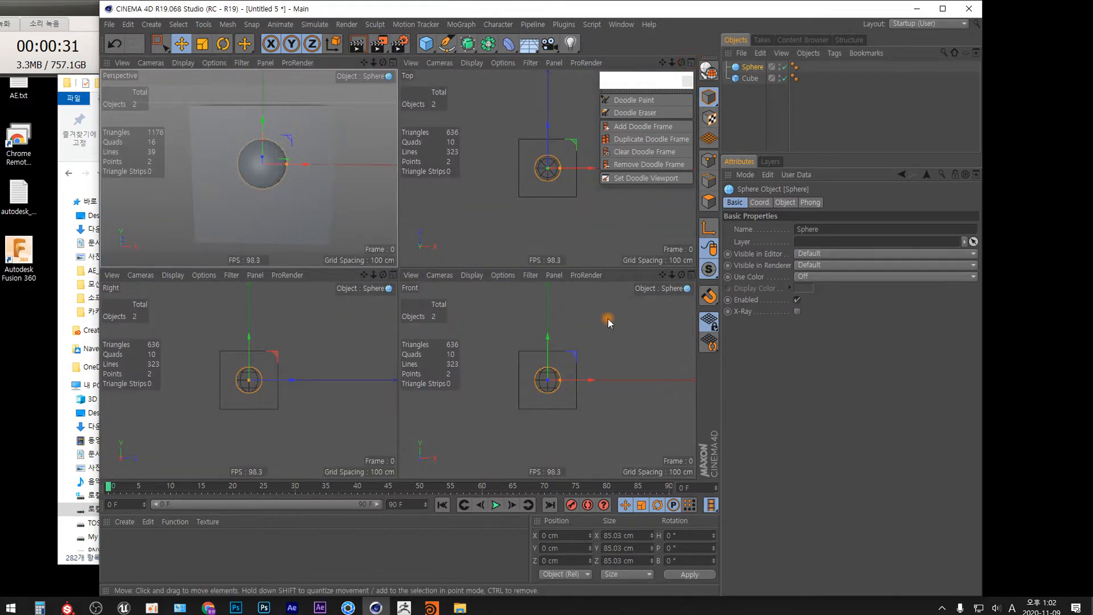
scroll(606, 341, up, 4)
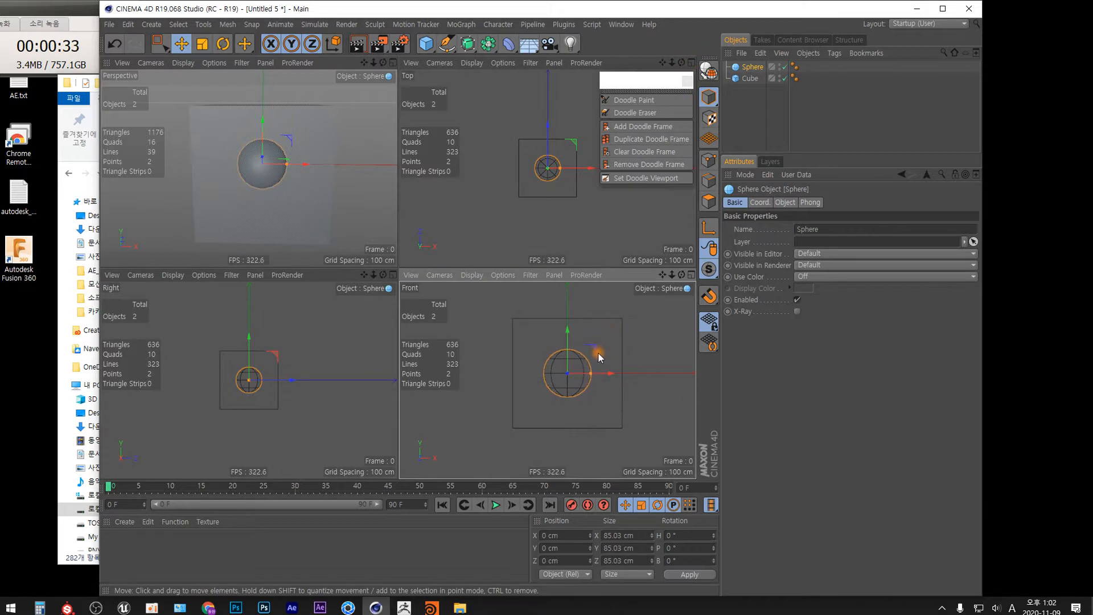
drag(591, 373, 626, 317)
key(ctrl+z)
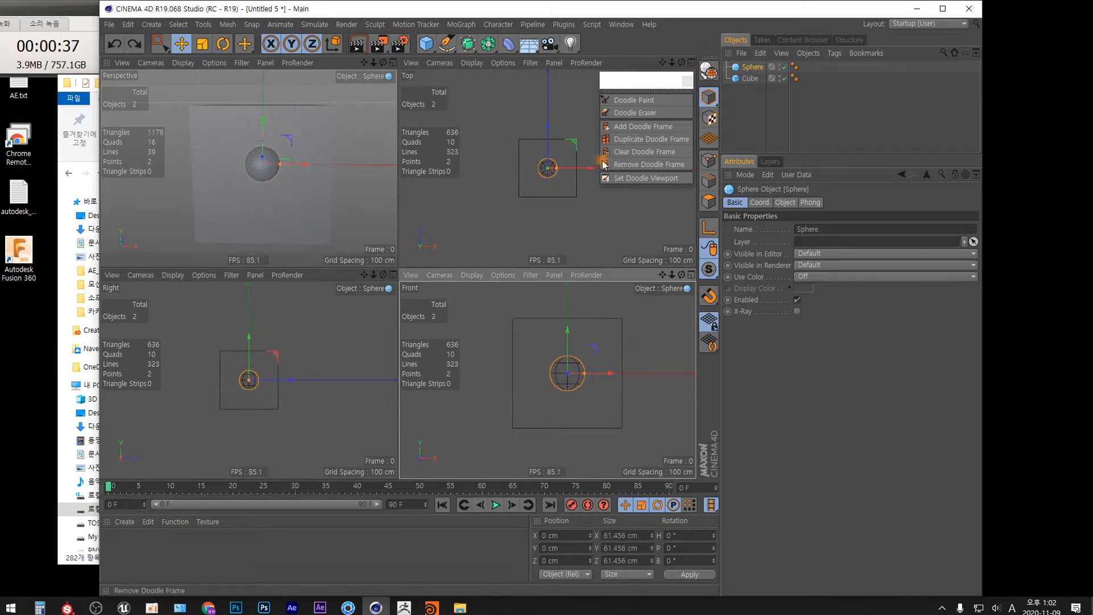
Step: Add a Cloner and place the sphere inside it as its child
click(465, 26)
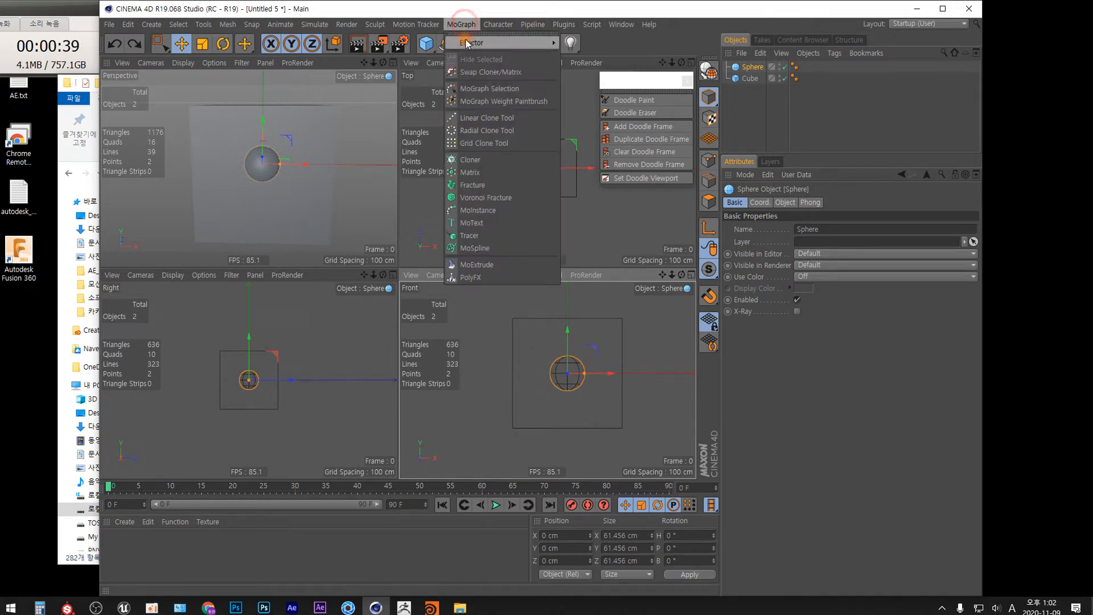
click(479, 165)
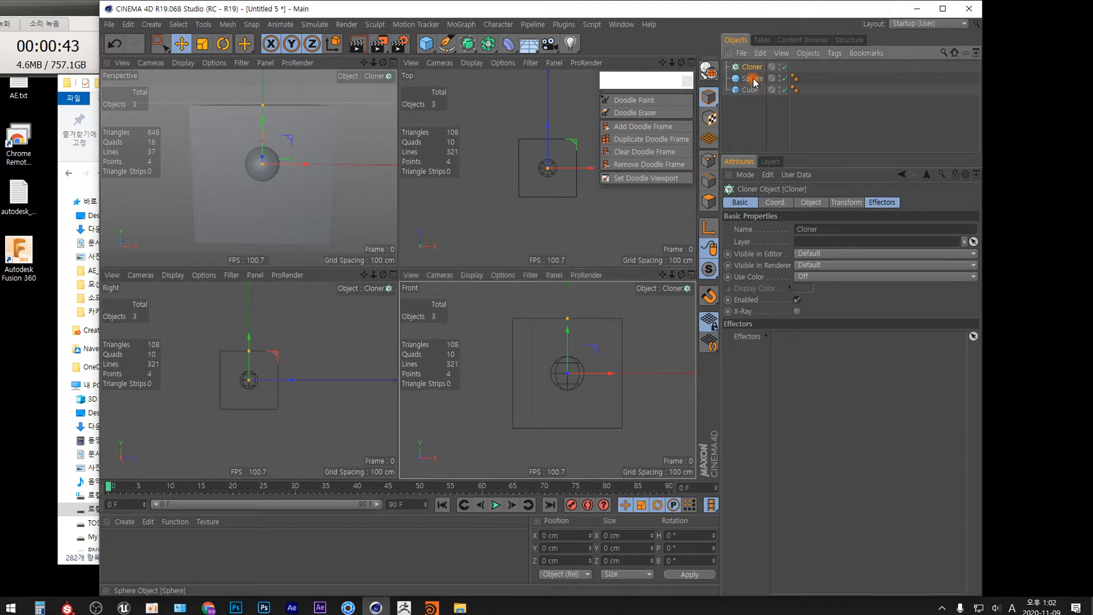
drag(753, 78, 753, 67)
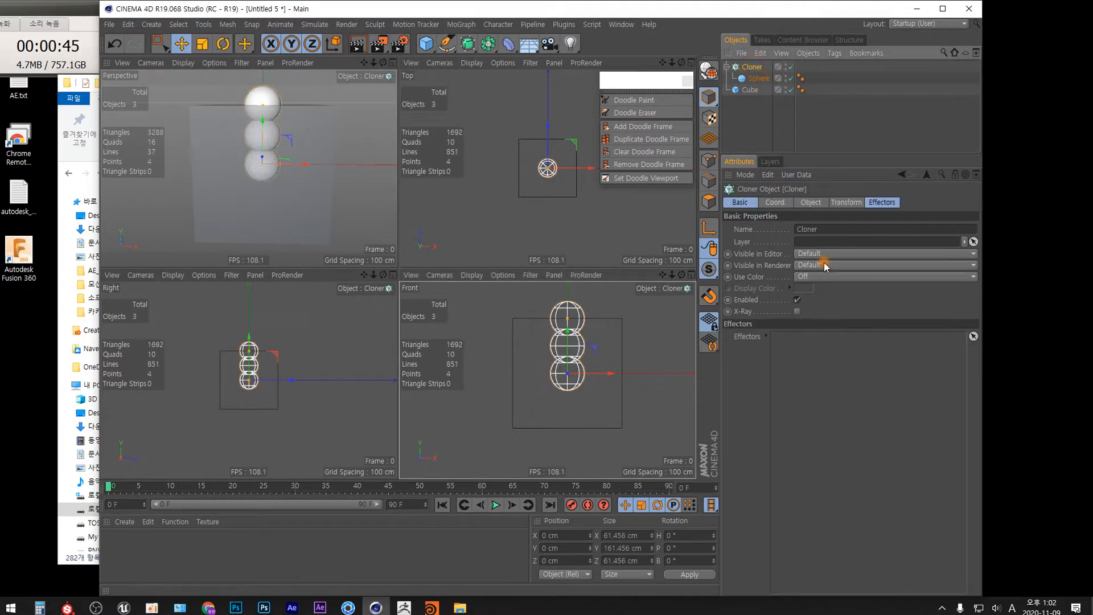
Step: Set the cloner's mode to Grid Array
click(812, 203)
click(807, 229)
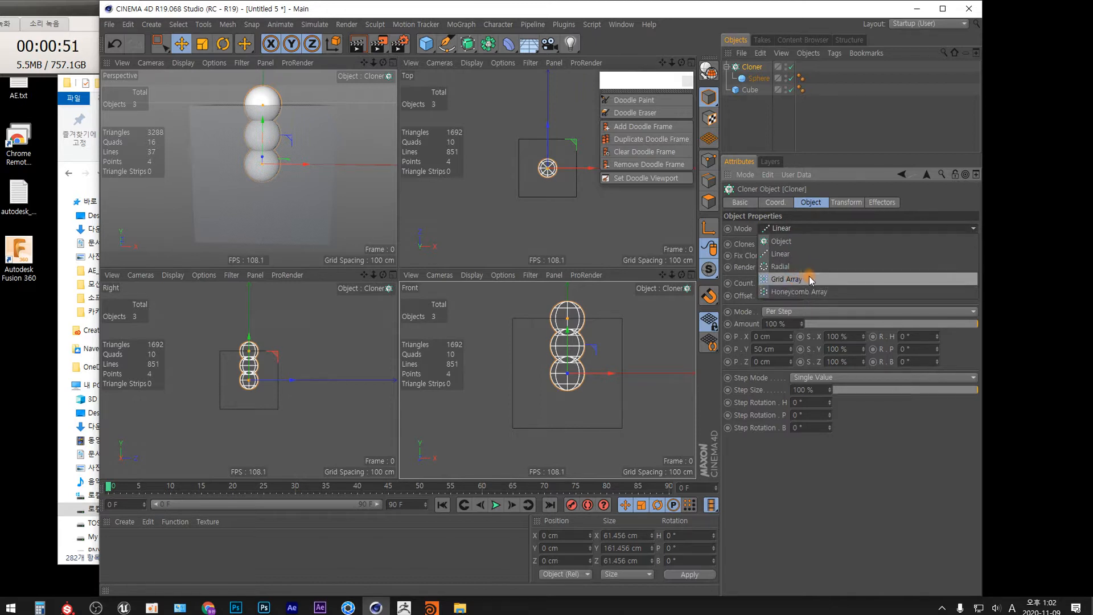
click(794, 278)
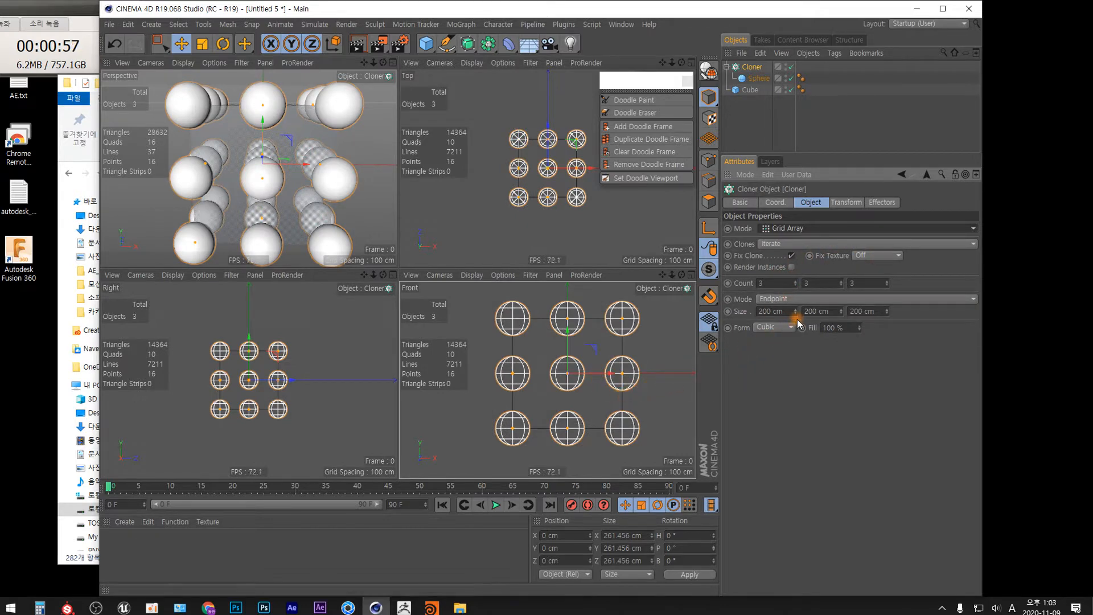
Step: Set the grid array size to about 107 cm, 112 cm and 105 cm
drag(798, 323, 788, 365)
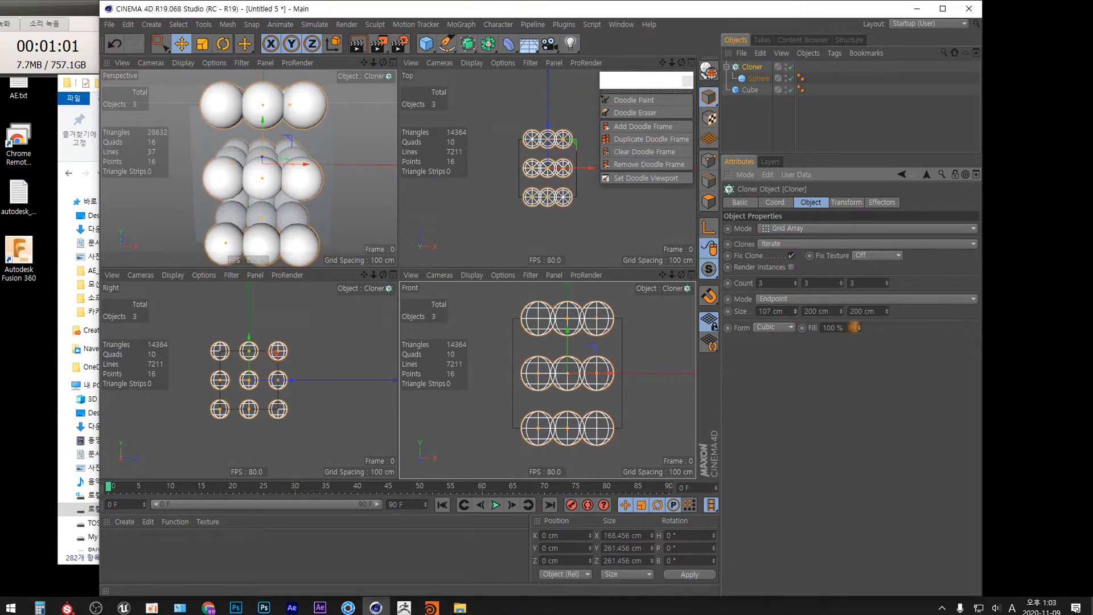
mouse_move(841, 311)
mouse_down()
mouse_move(836, 358)
mouse_move(867, 347)
mouse_up()
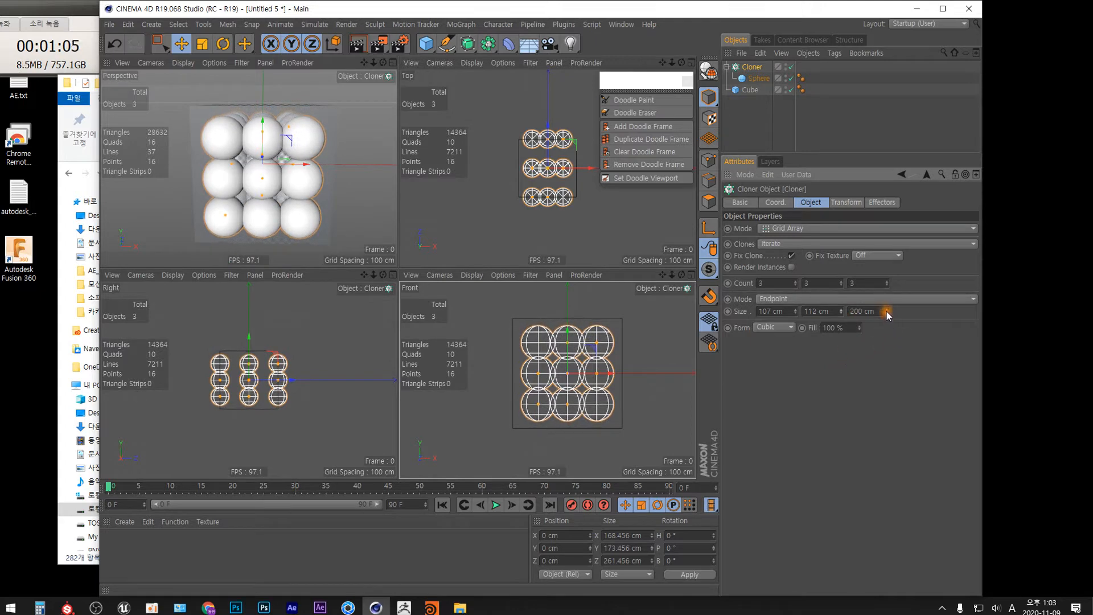
drag(886, 312, 878, 363)
Step: Reduce the sphere's radius to about 20.7 cm
click(757, 78)
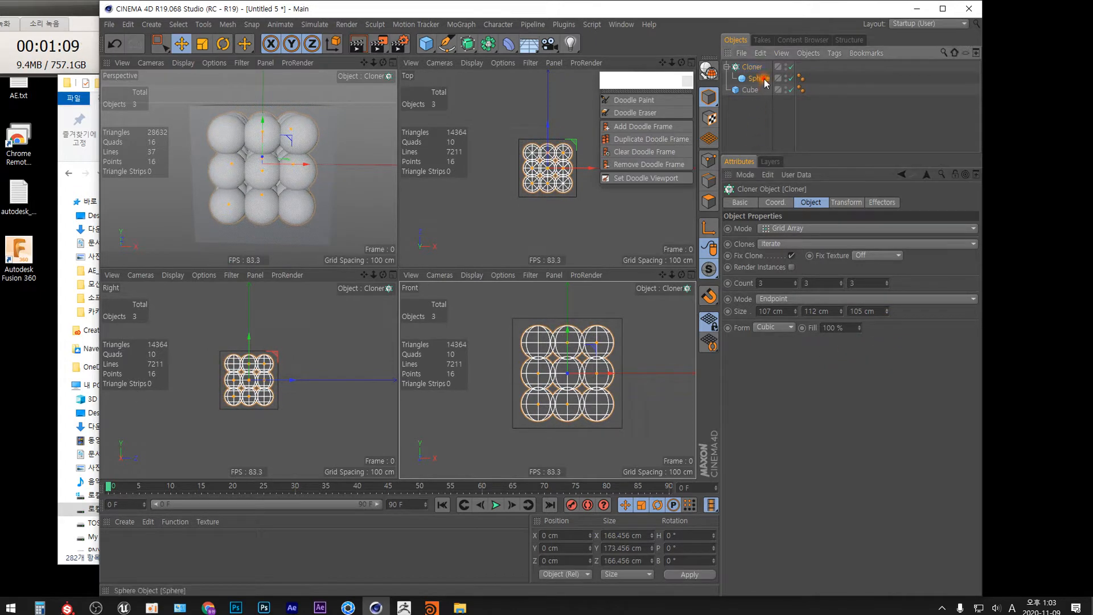
drag(820, 246, 821, 236)
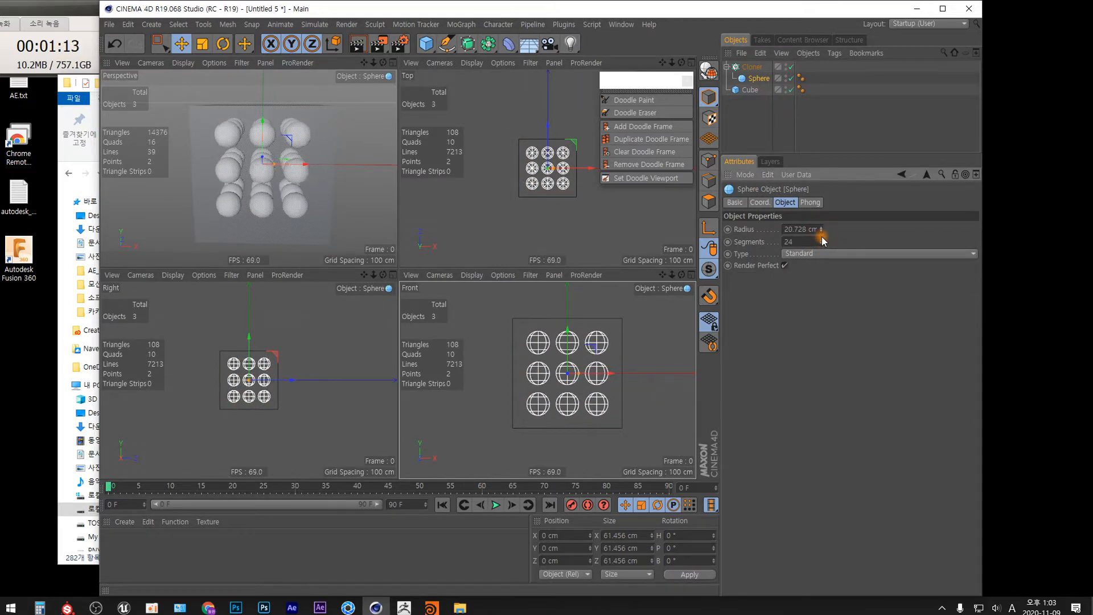
Step: Switch the perspective view to shaded display with wireframe lines
middle_click(396, 98)
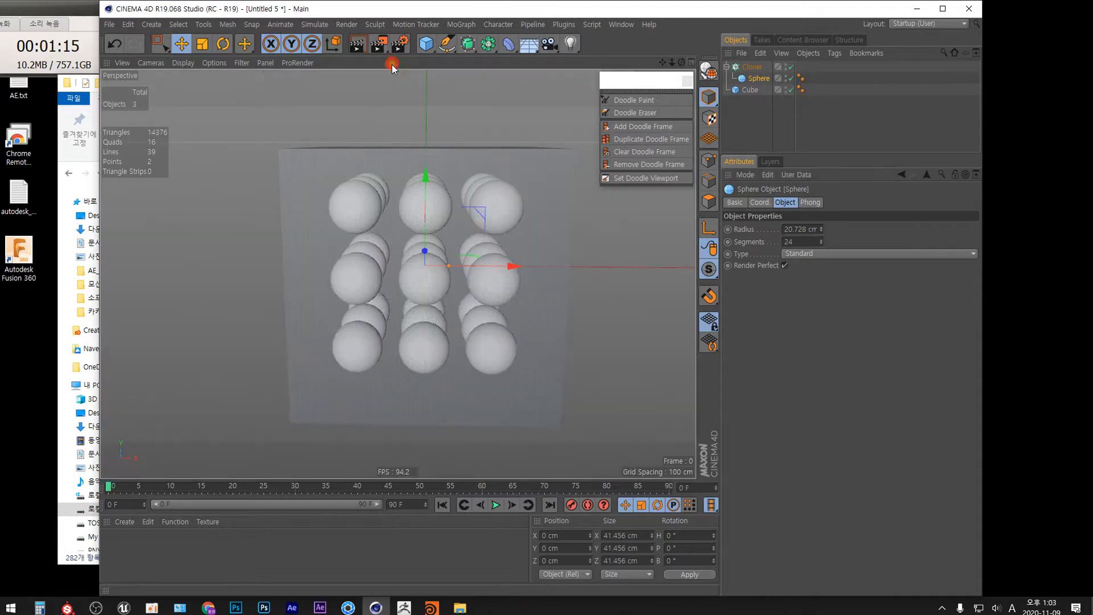
mouse_move(476, 317)
alt+mouse_down()
mouse_move(446, 325)
mouse_move(484, 366)
mouse_move(455, 351)
mouse_move(420, 370)
mouse_move(524, 325)
alt+mouse_up()
key(n)
key(b)
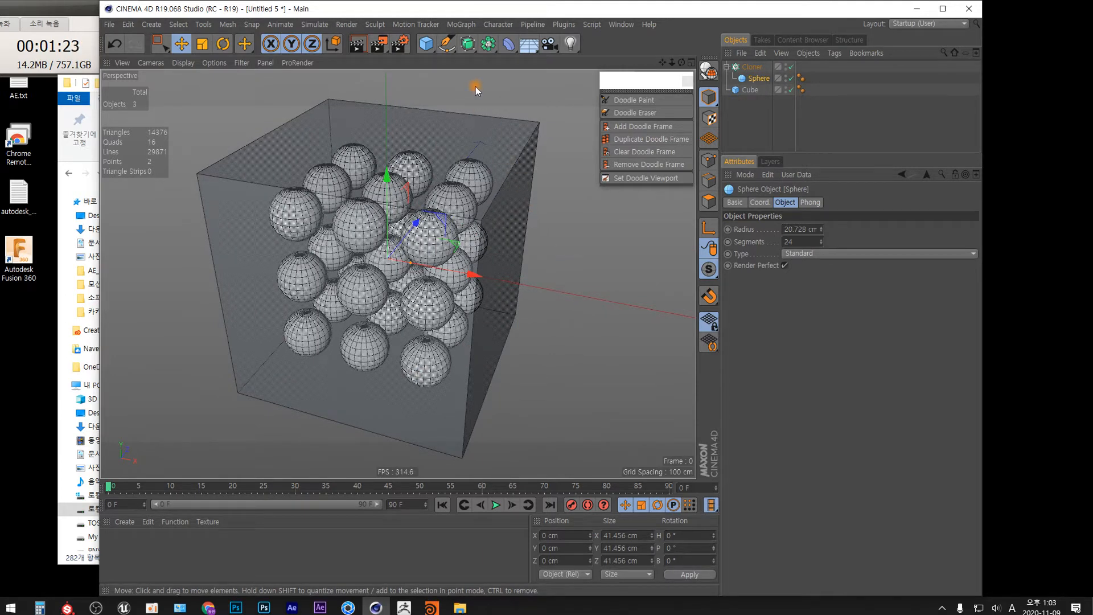
Step: Add a Random effector to the selected cloner
click(753, 67)
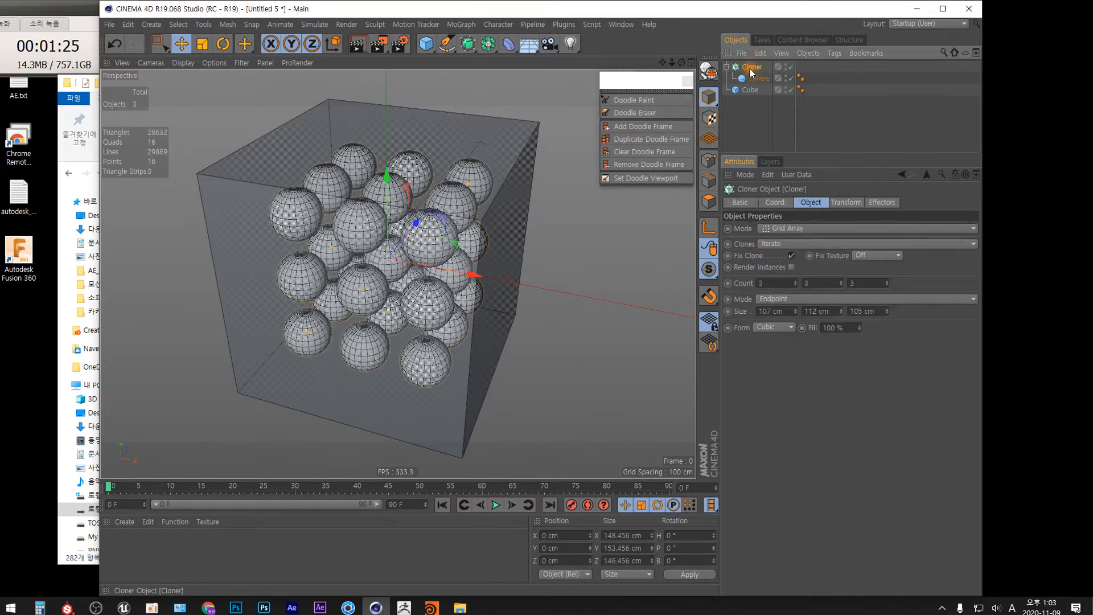
click(461, 24)
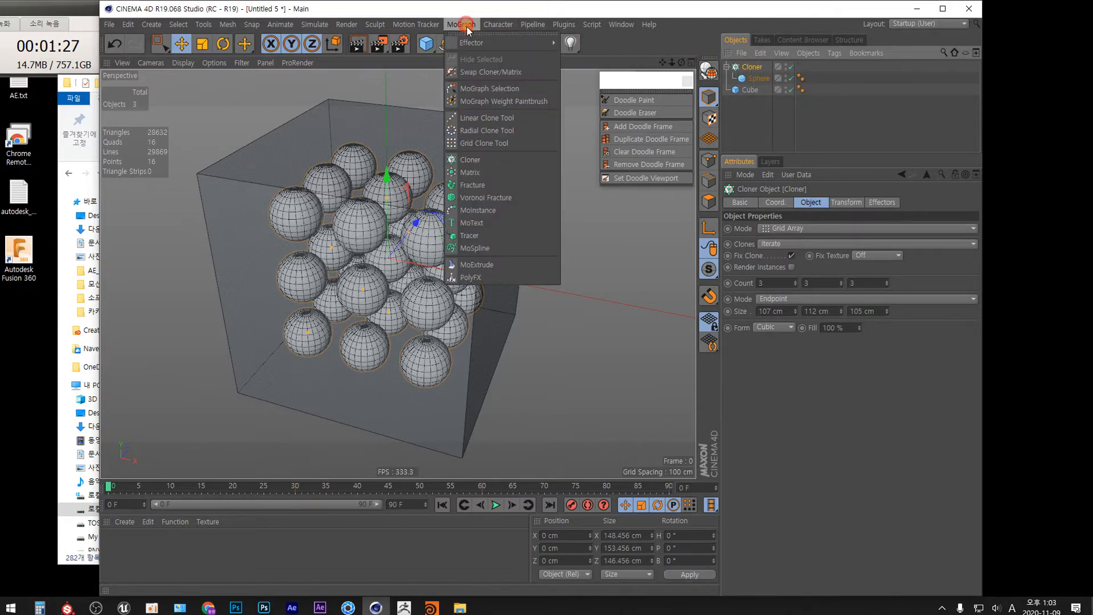
mouse_move(474, 44)
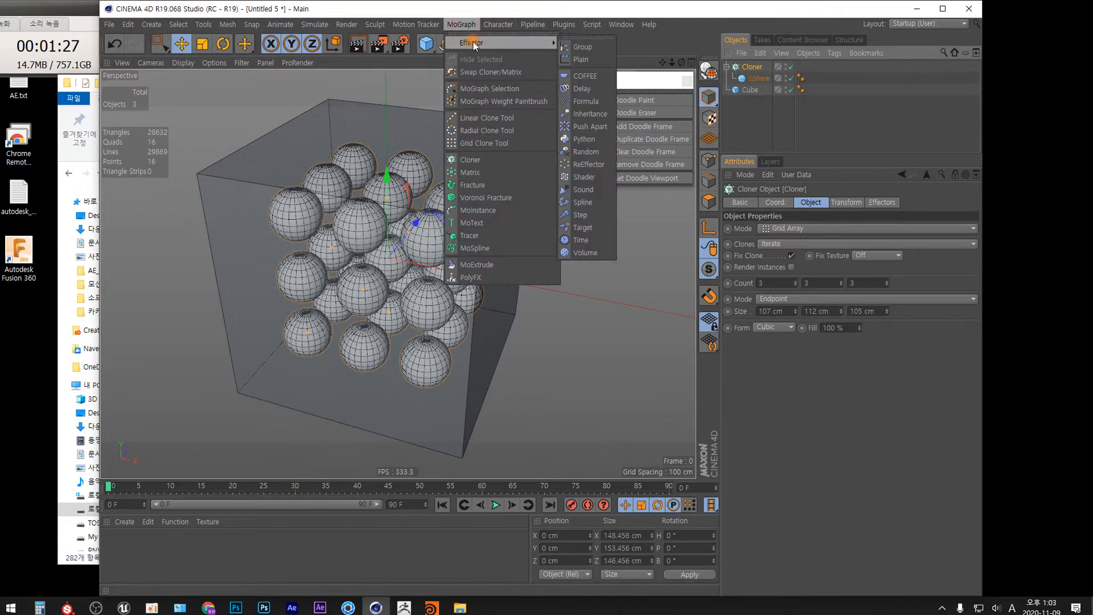
click(586, 152)
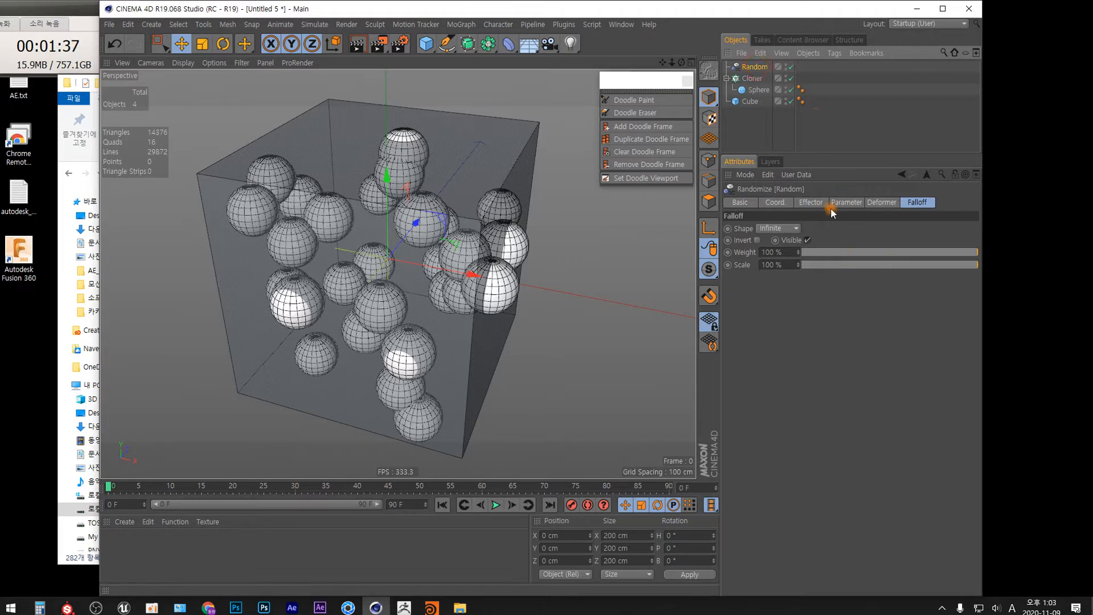
Step: Set the Random effector's position offsets to 20 cm on X, Y and Z
click(849, 203)
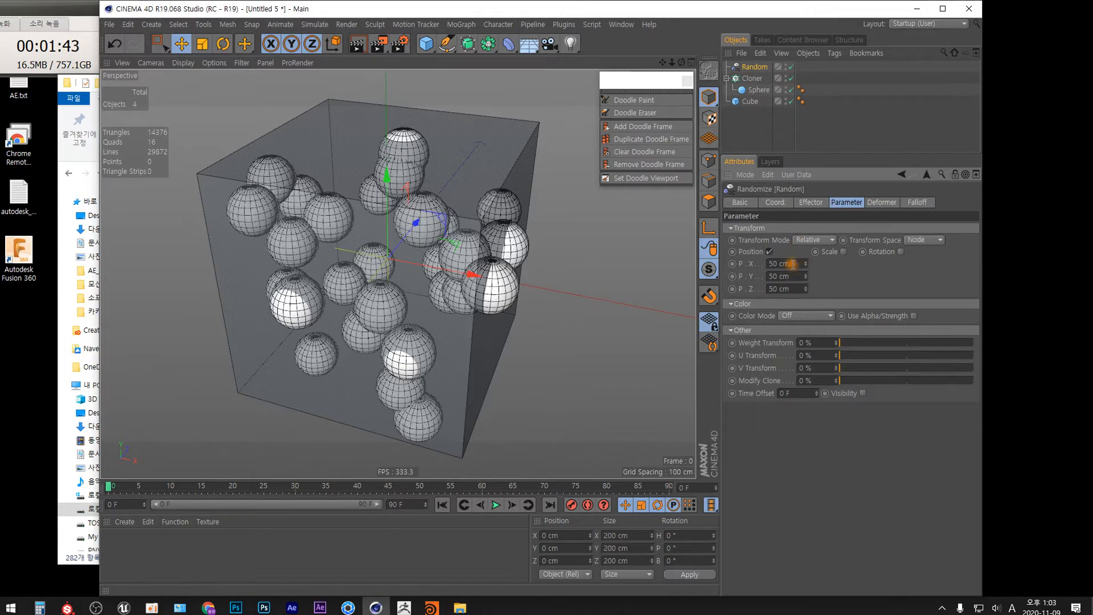
drag(775, 264, 765, 282)
text(2)
text(2)
click(769, 290)
text(2)
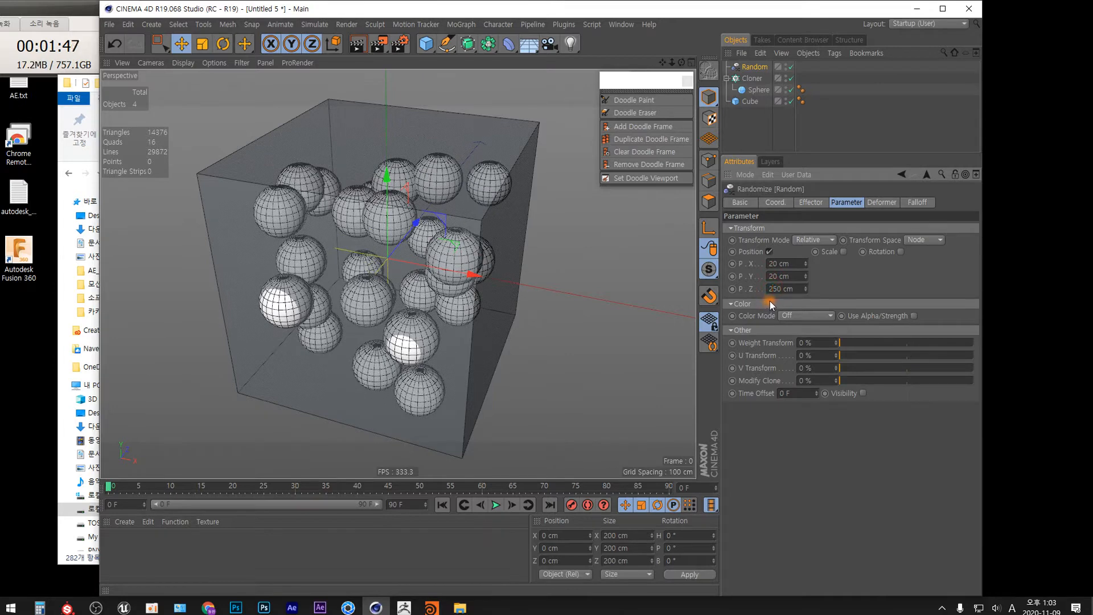
key(Delete)
key(Return)
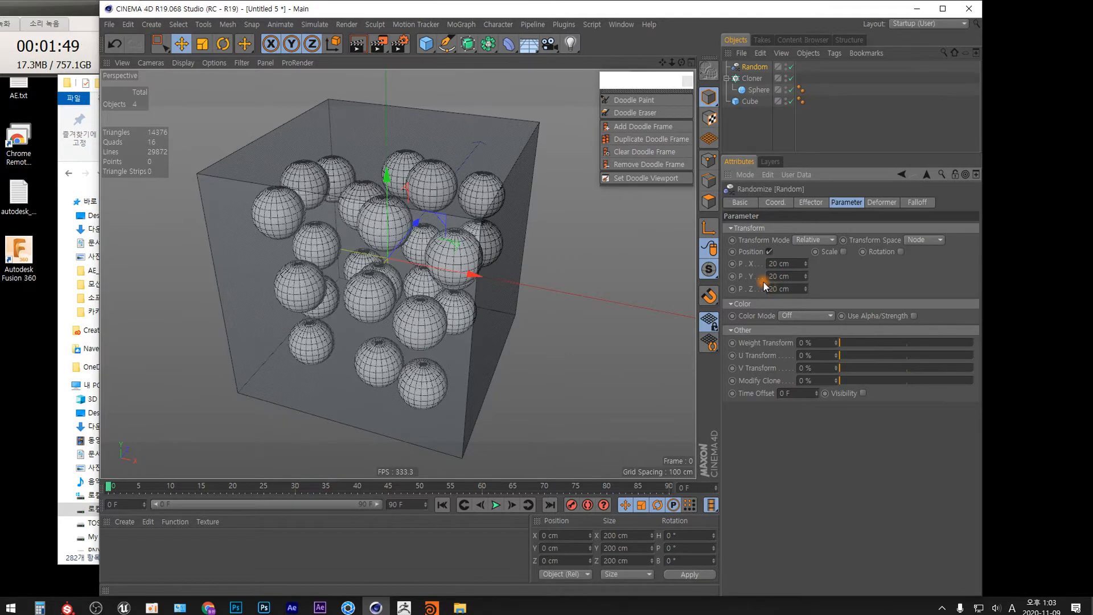
Step: Enable uniform random scale on the Random effector and set its scale to 0.2
click(693, 62)
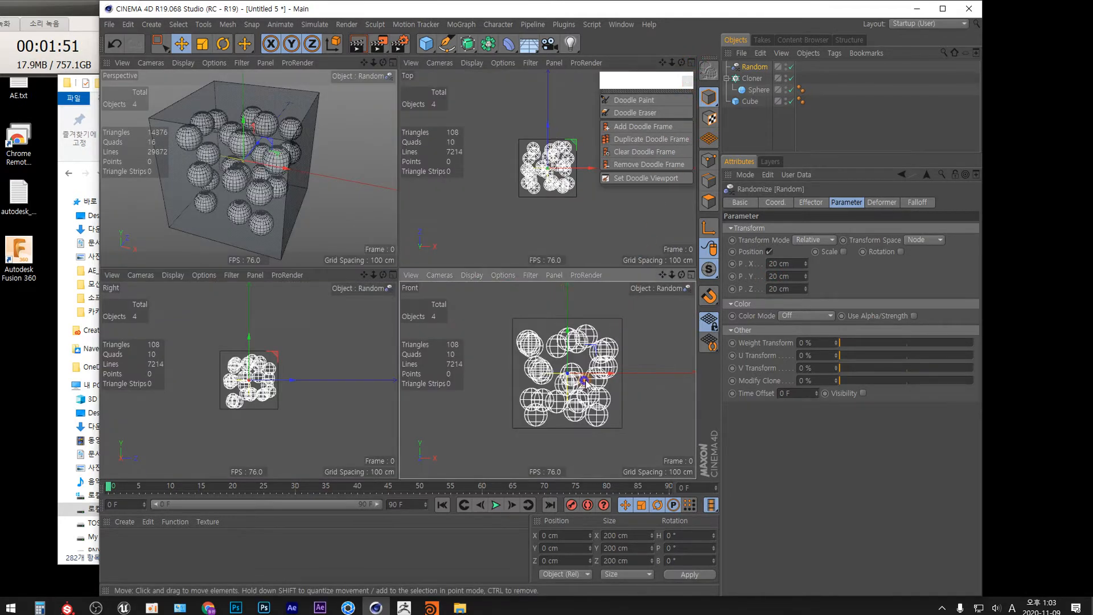
scroll(595, 371, up, 3)
alt+middle_drag(600, 384, 600, 388)
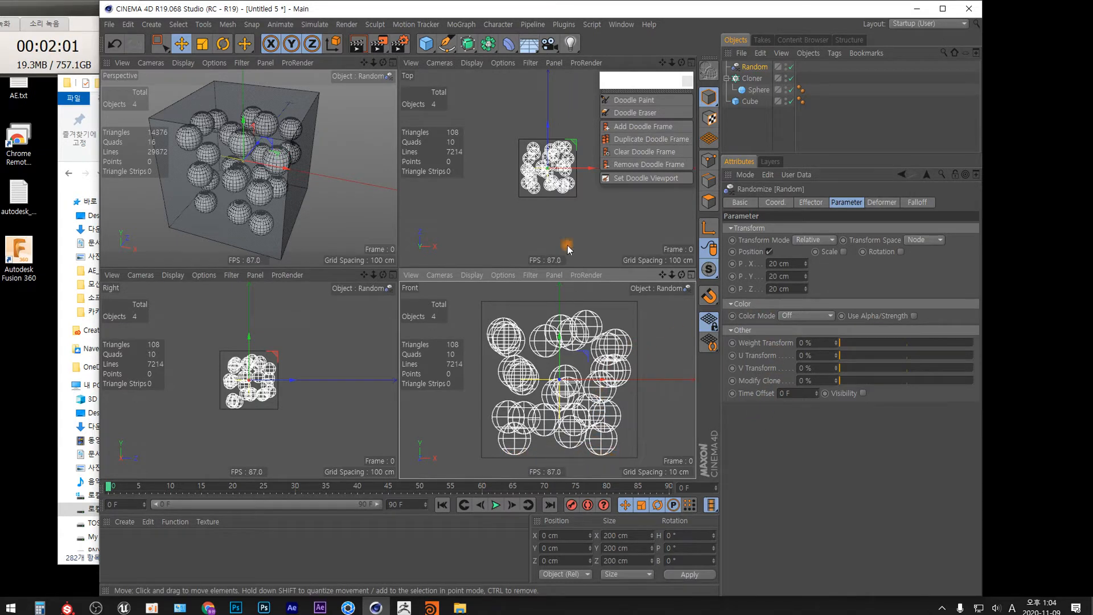
scroll(547, 194, up, 5)
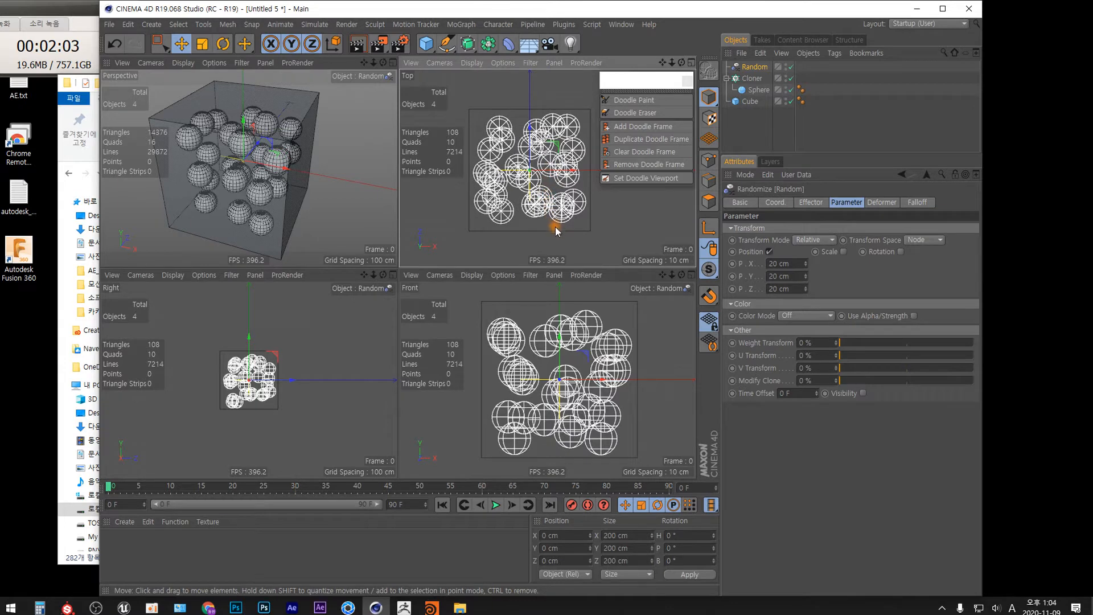
scroll(273, 379, up, 5)
alt+middle_drag(266, 329, 299, 328)
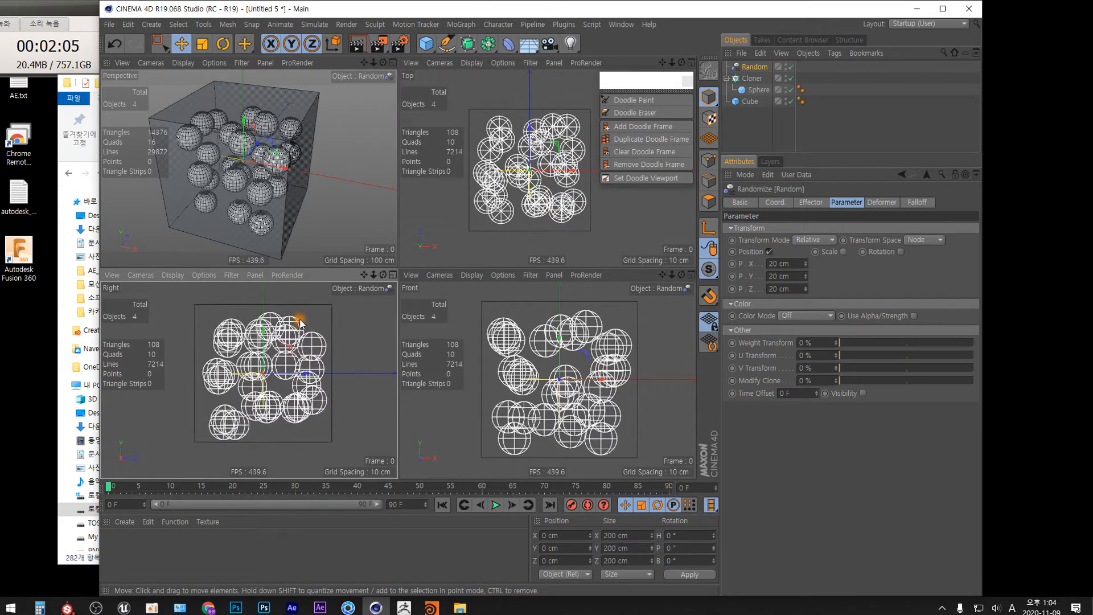
click(844, 252)
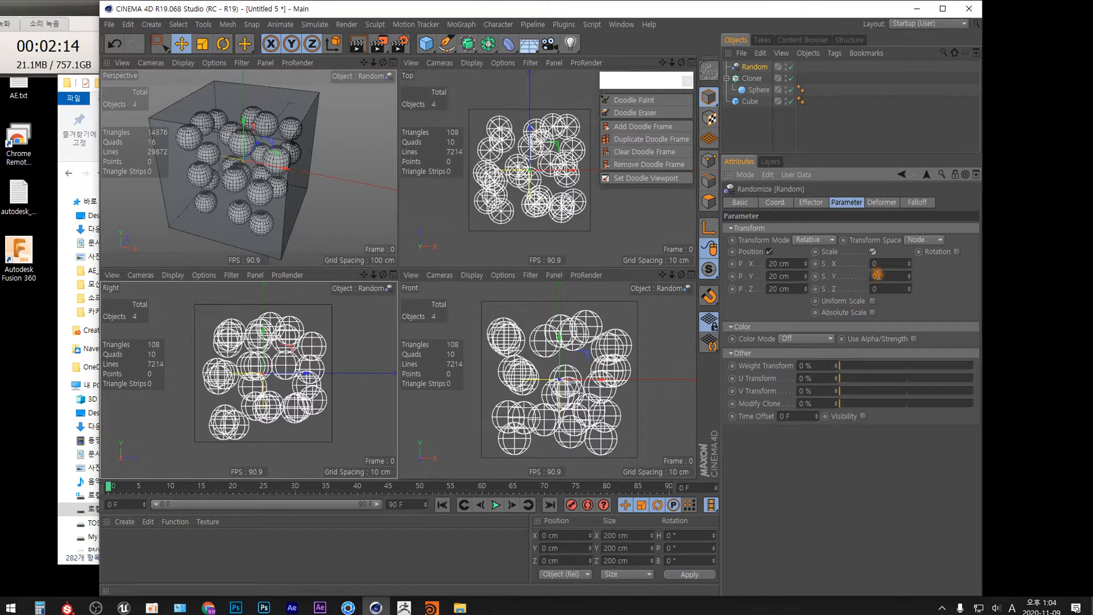
click(872, 301)
click(884, 263)
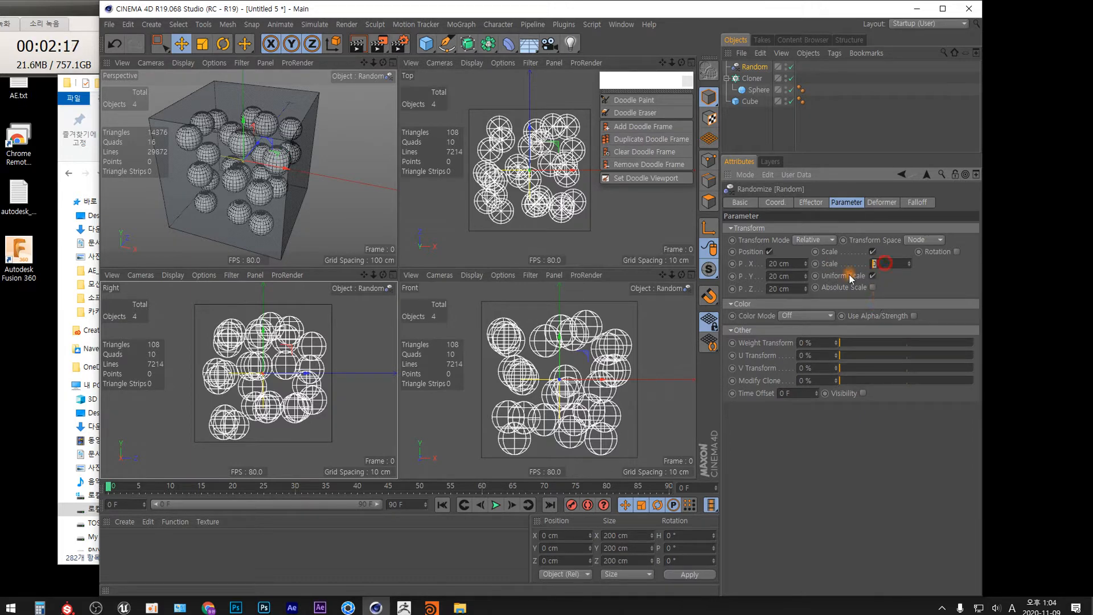
click(885, 263)
text(.2)
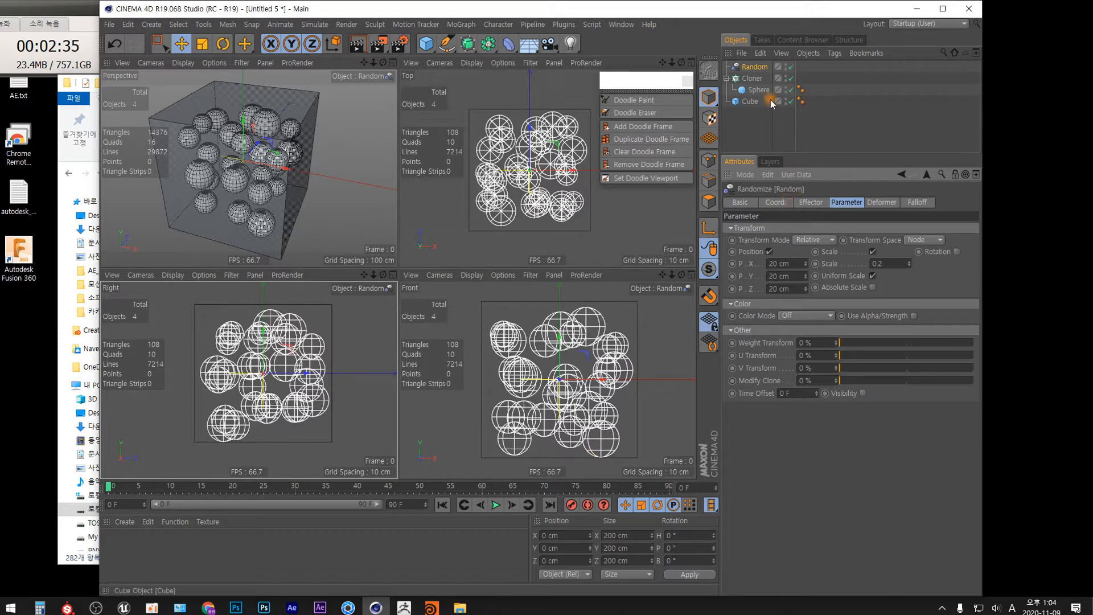
Step: Set the Random effector's position offsets to 10 cm on X, Y and Z
click(780, 203)
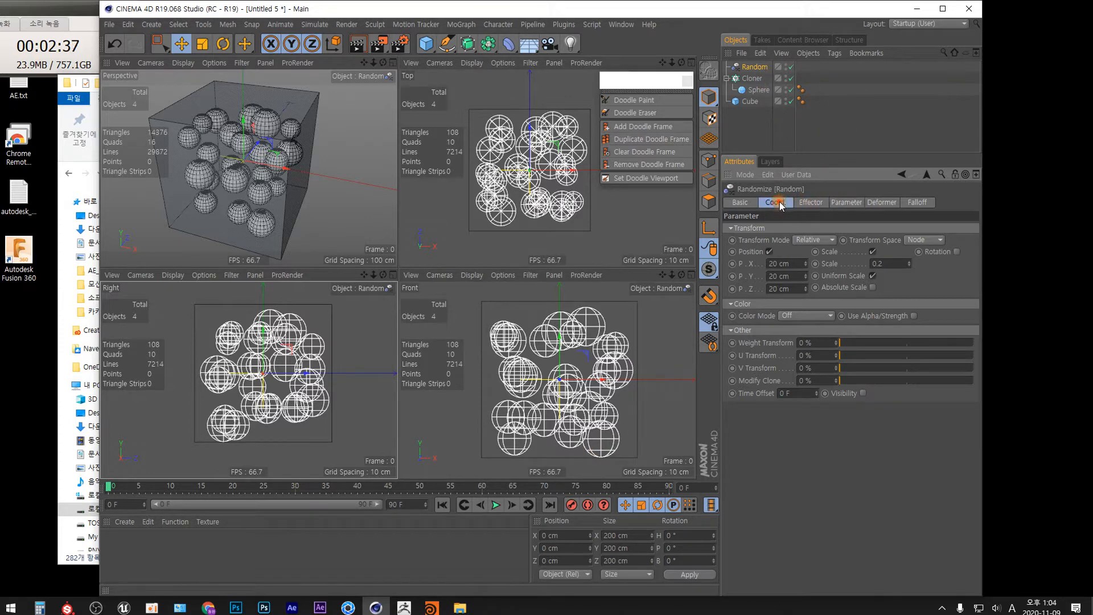
click(848, 203)
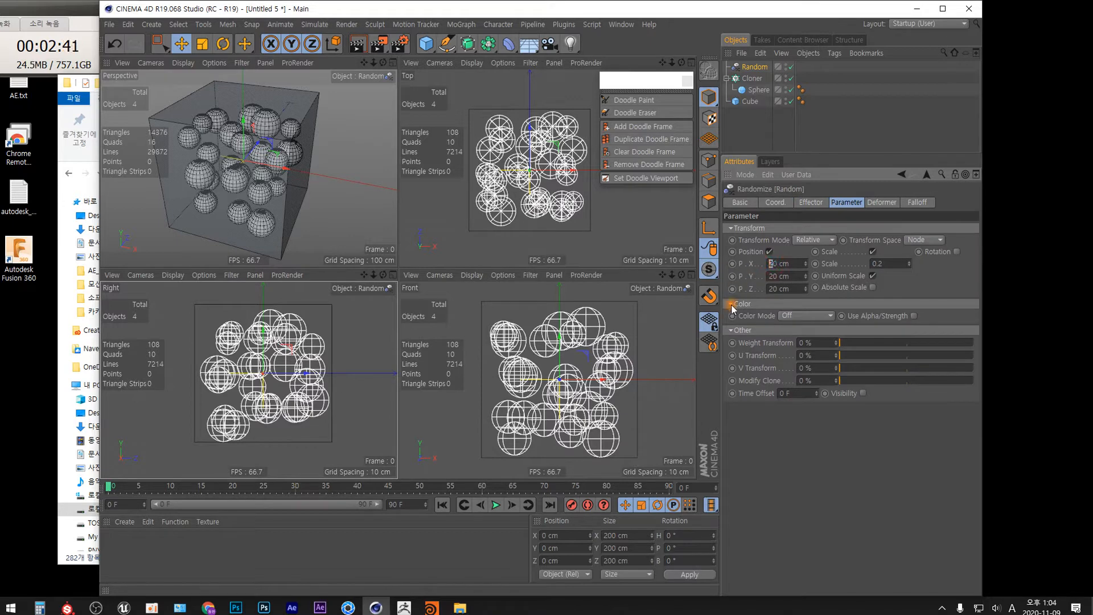
key(Tab)
text(10)
key(Tab)
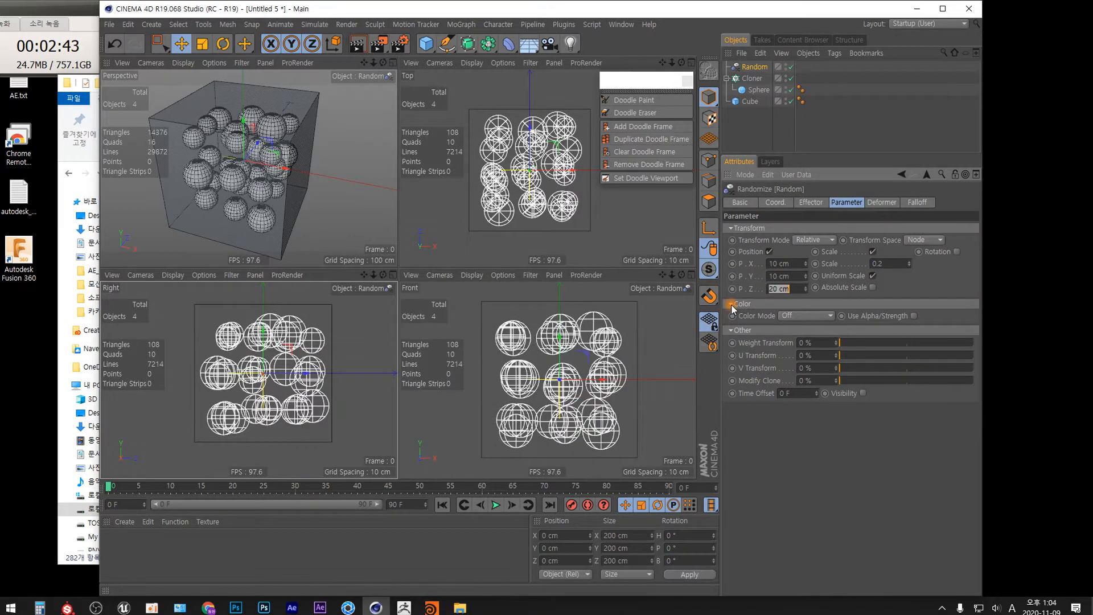
text(10)
key(Return)
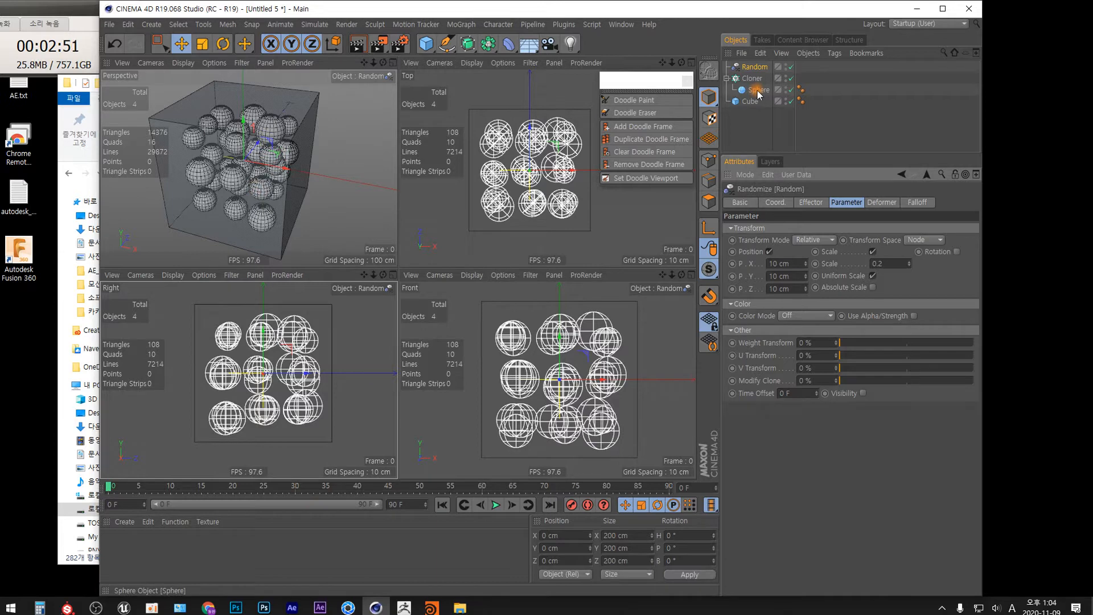
Step: Increase the Random effector's scale to 0.4
click(885, 263)
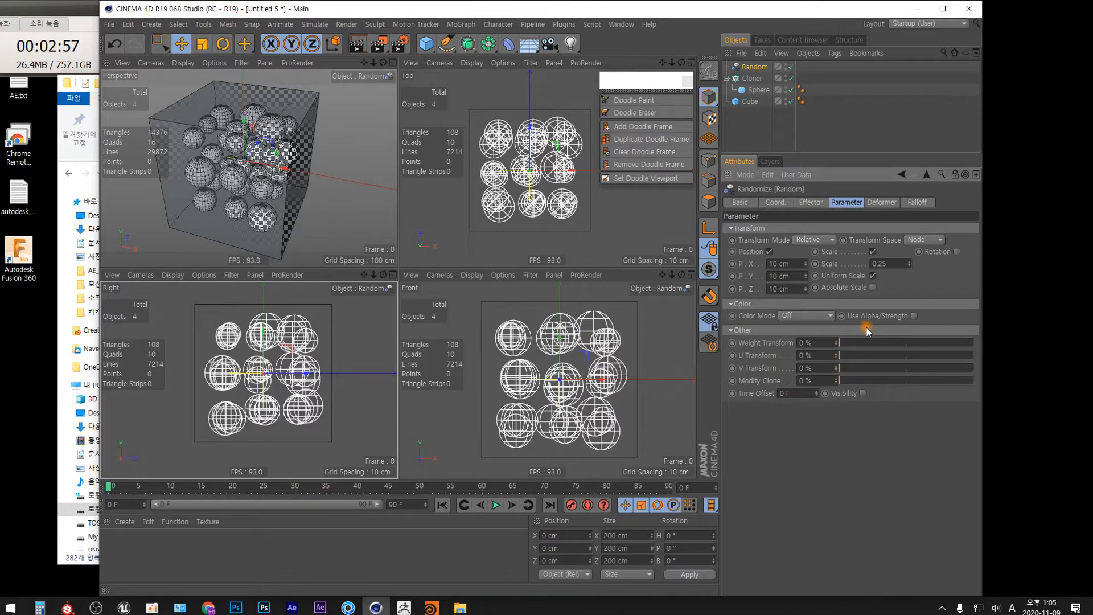
drag(881, 263, 912, 271)
key(Return)
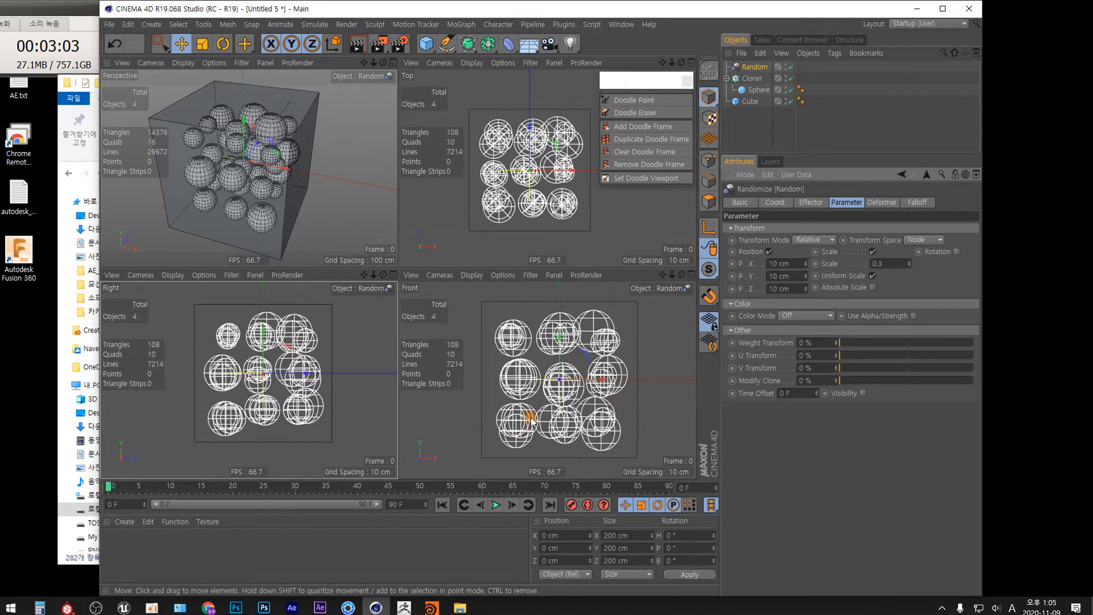
double_click(891, 261)
key(BackSpace)
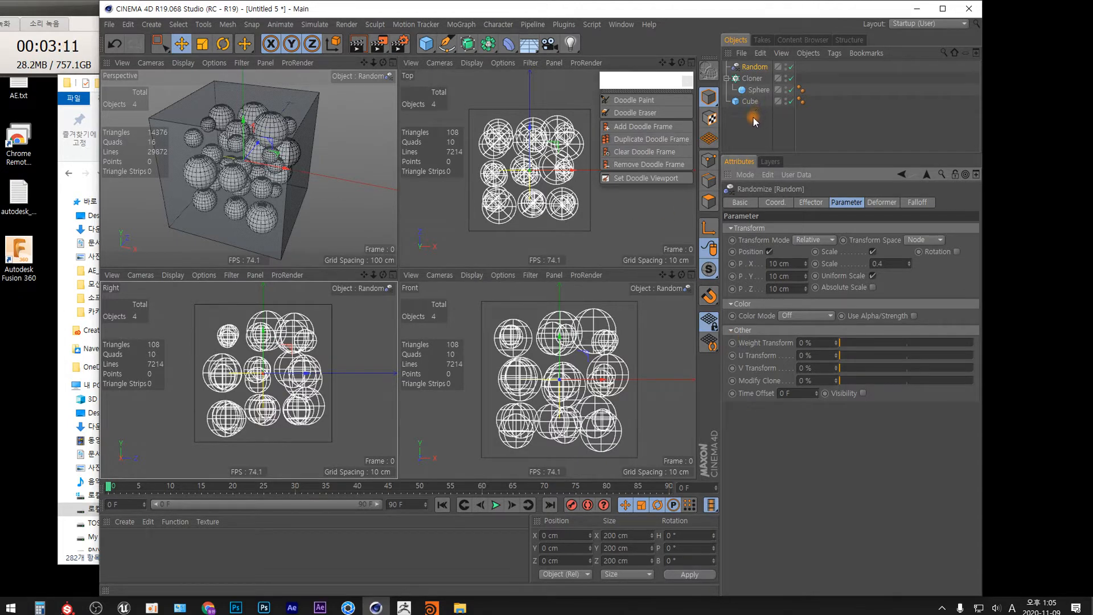
Step: Add a Rigid Body tag to both the Cloner and the Cube
click(728, 79)
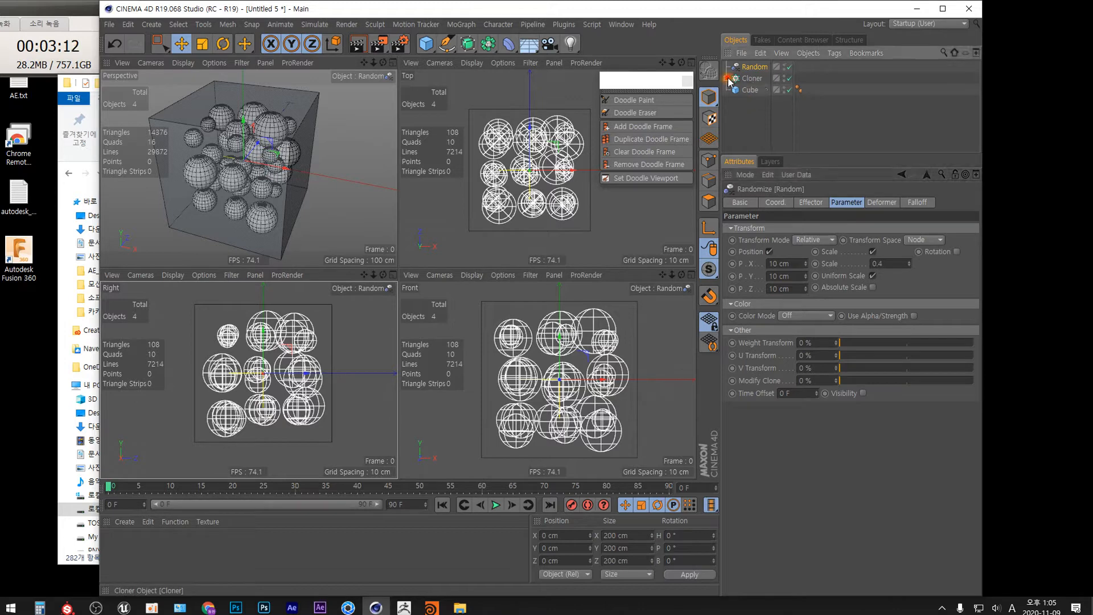
click(751, 109)
drag(751, 114, 753, 77)
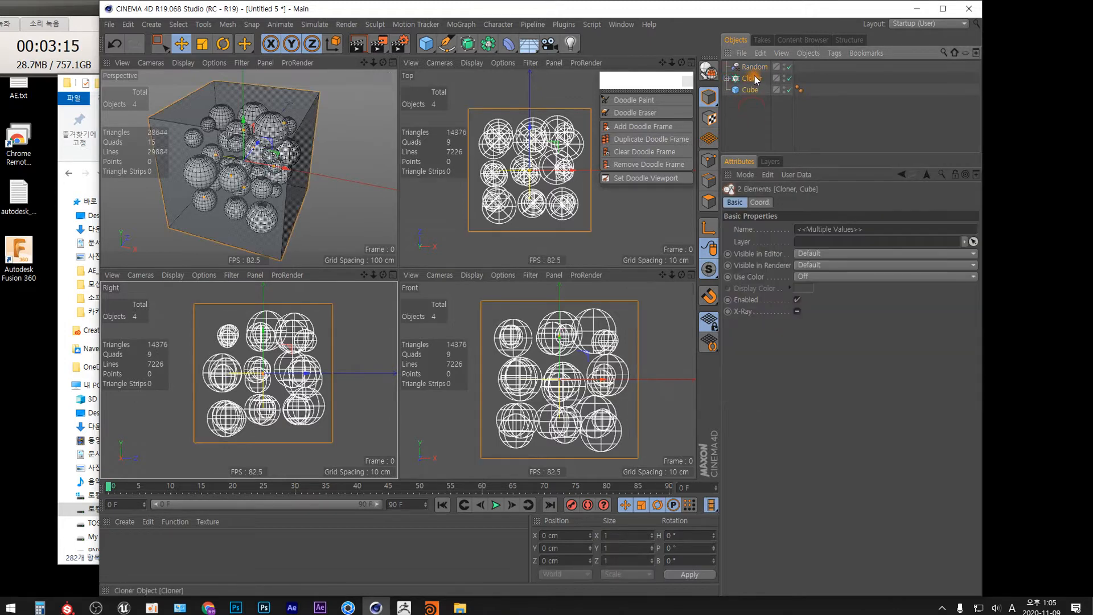
right_click(753, 80)
mouse_move(800, 87)
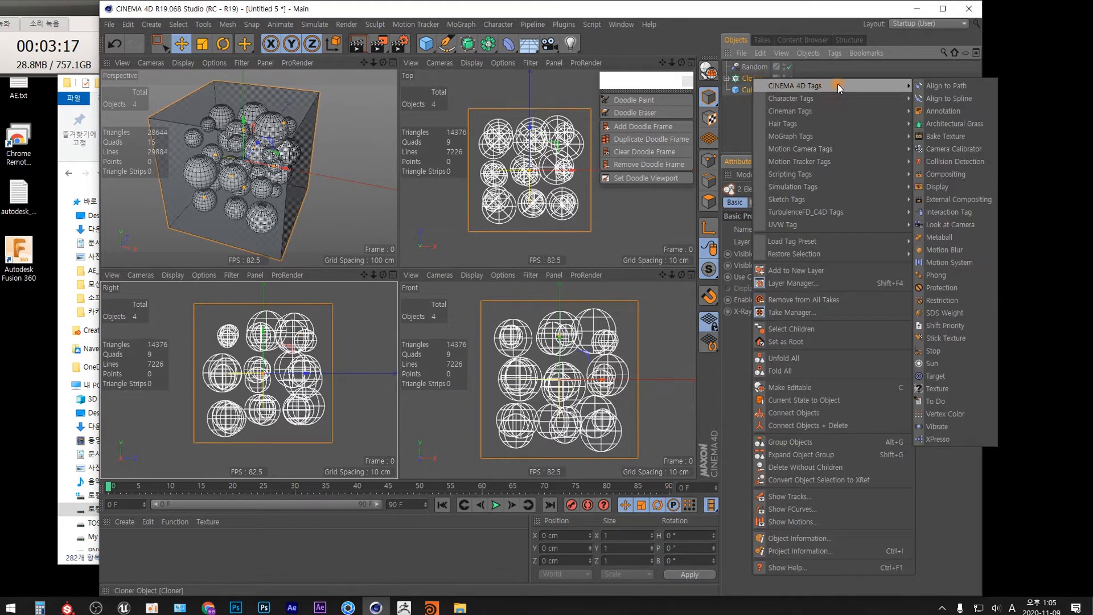
mouse_move(873, 191)
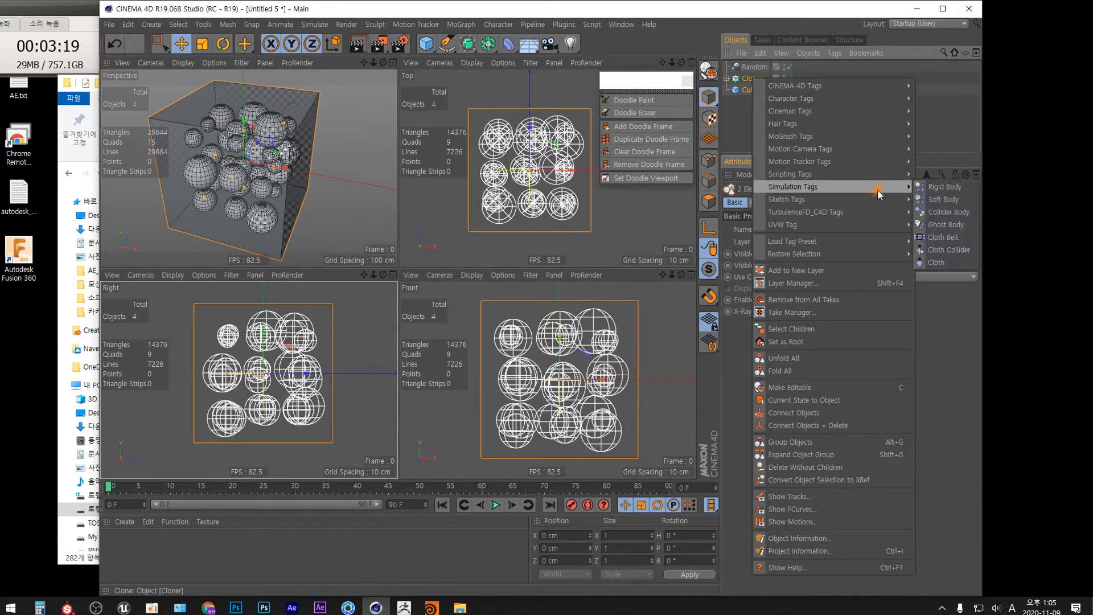
click(946, 183)
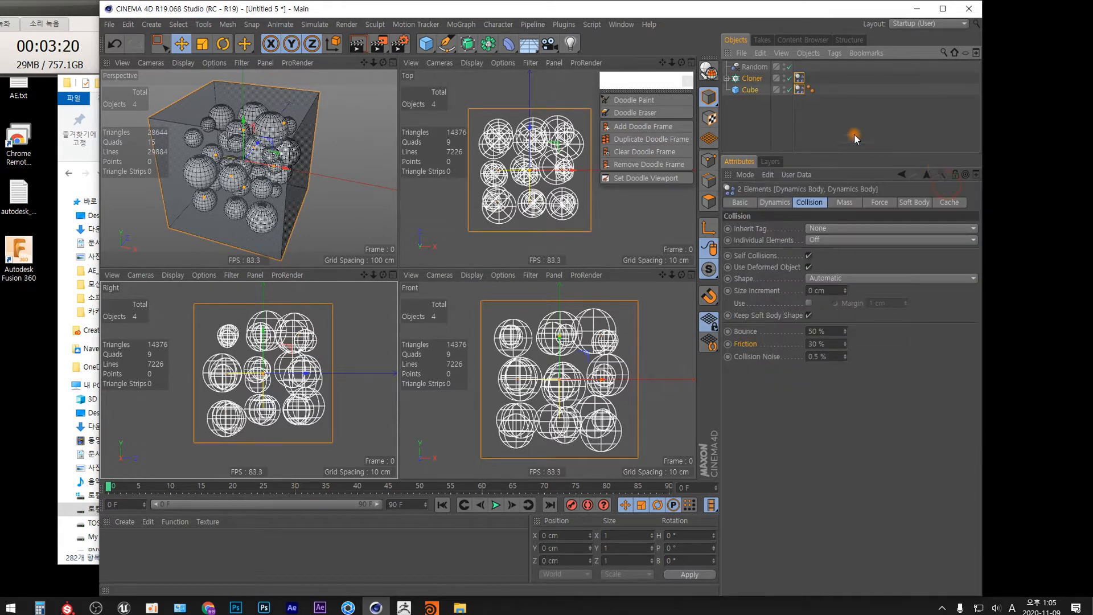
Step: On the Cube's dynamics tag, turn Dynamic off and set the collision shape to Static Mesh
click(799, 90)
click(776, 203)
click(781, 240)
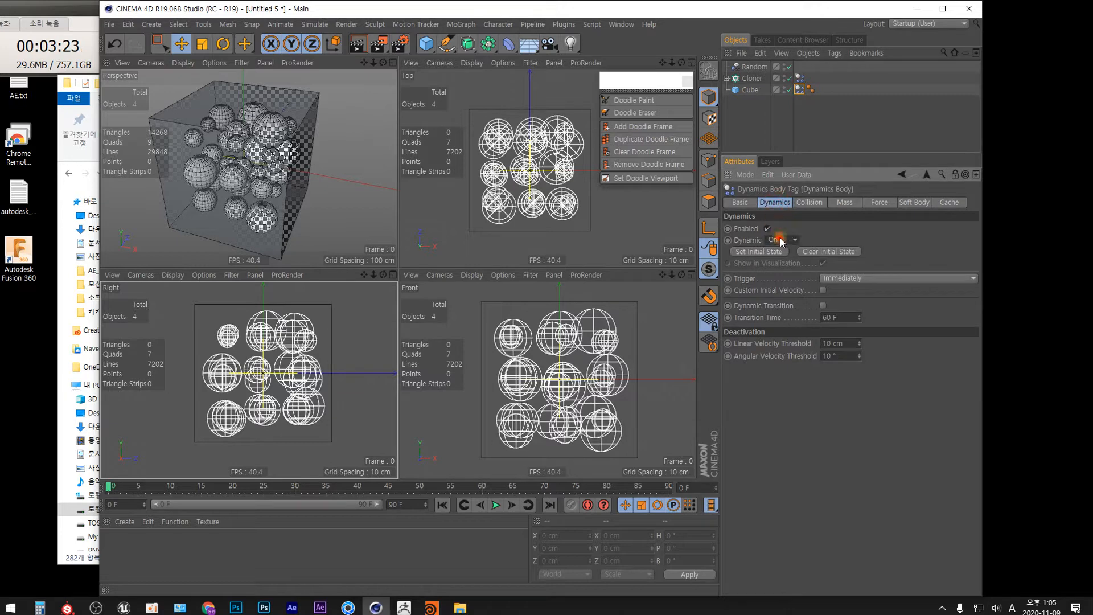
click(777, 251)
click(812, 204)
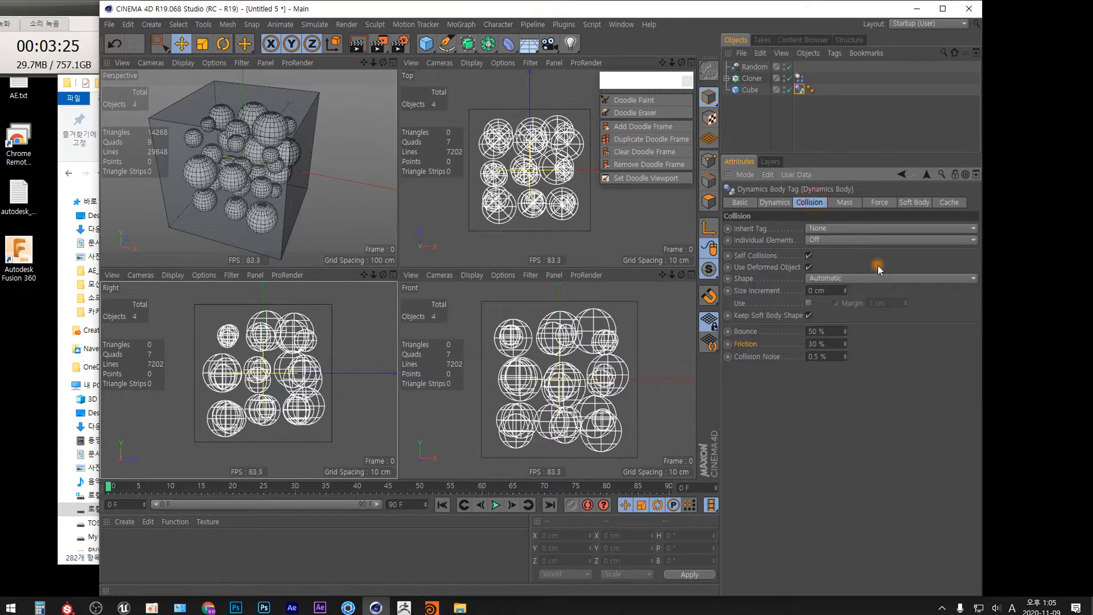
click(877, 278)
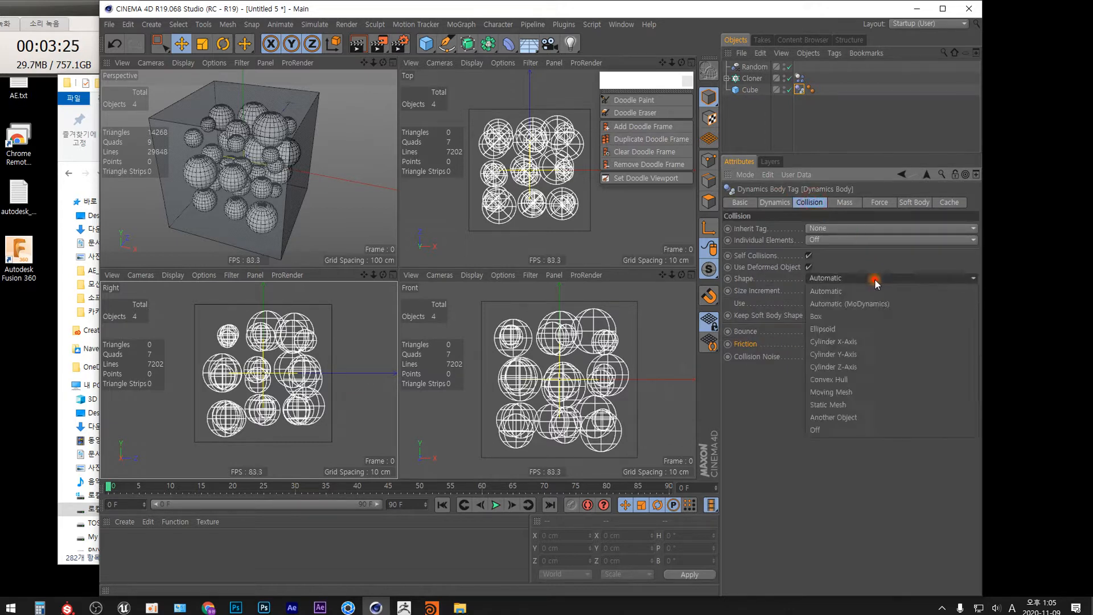
click(849, 405)
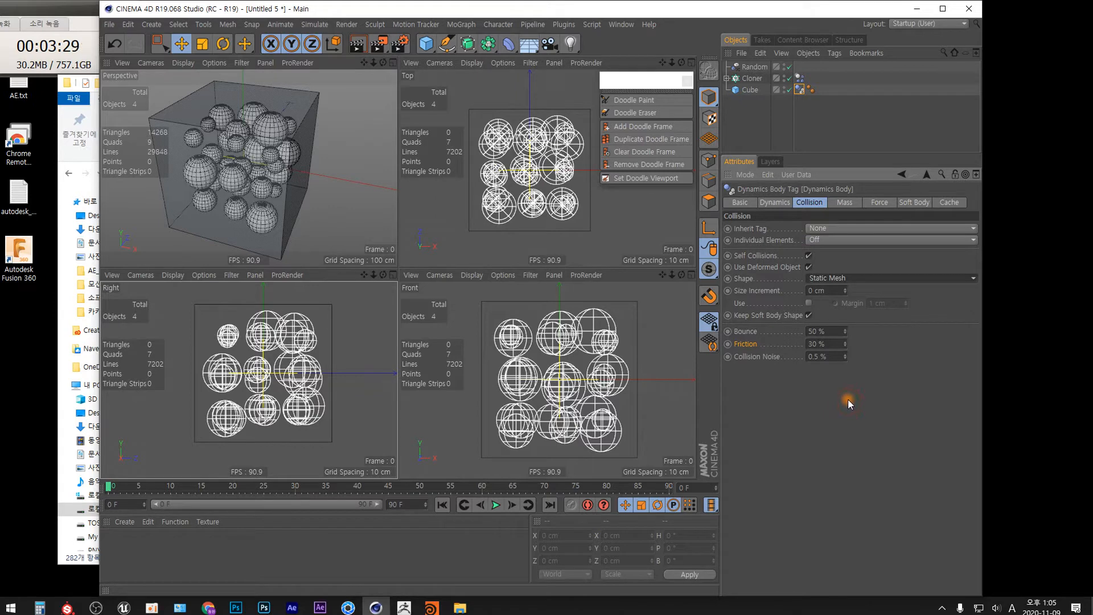
Step: Play the simulation in a single enlarged perspective view
click(394, 62)
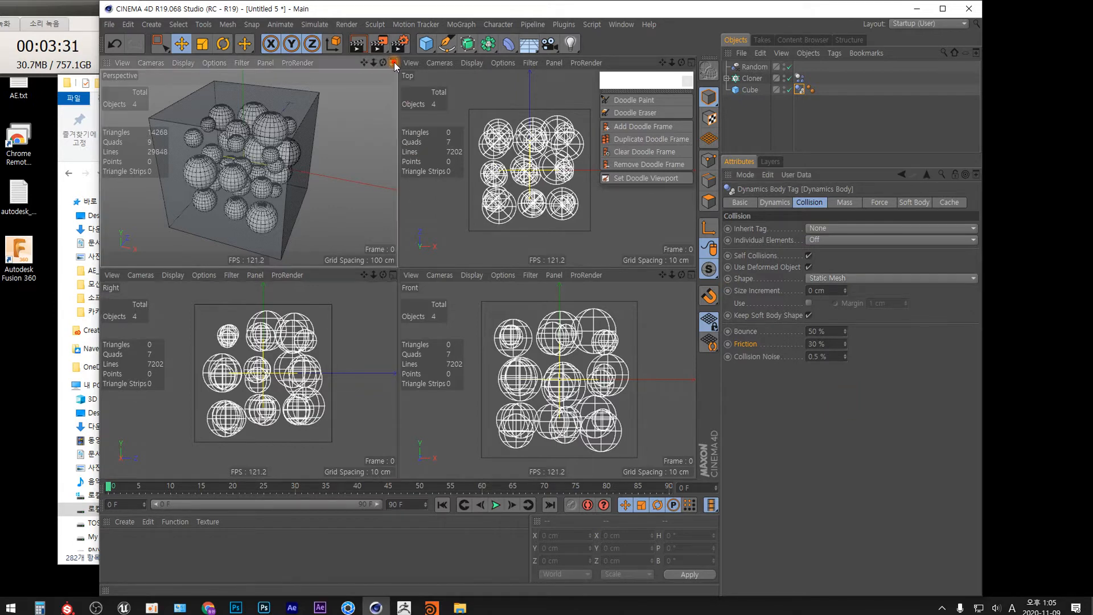
click(496, 505)
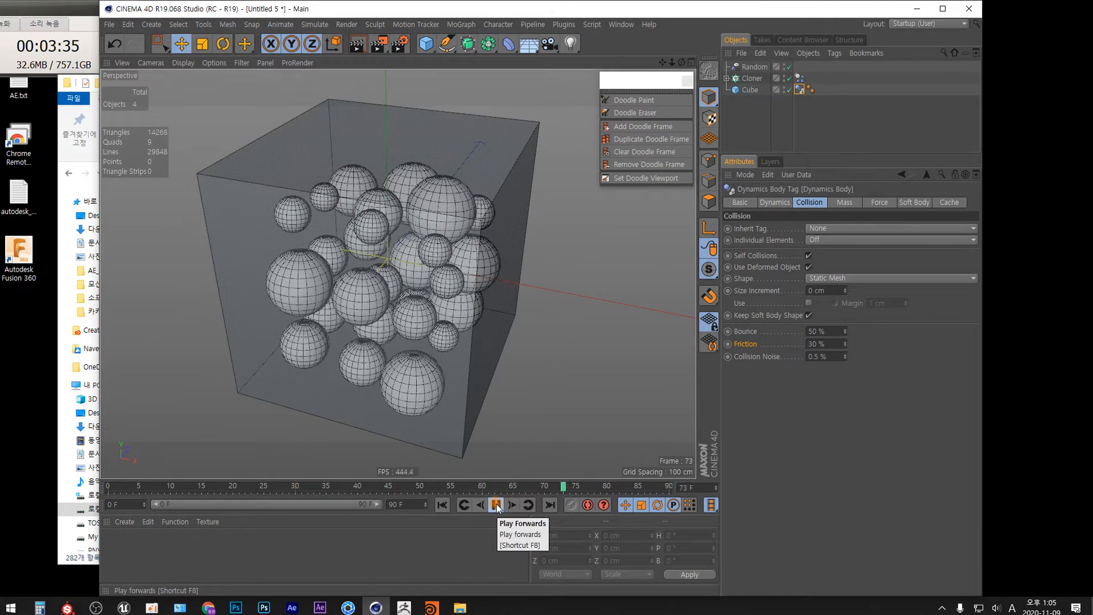
click(496, 504)
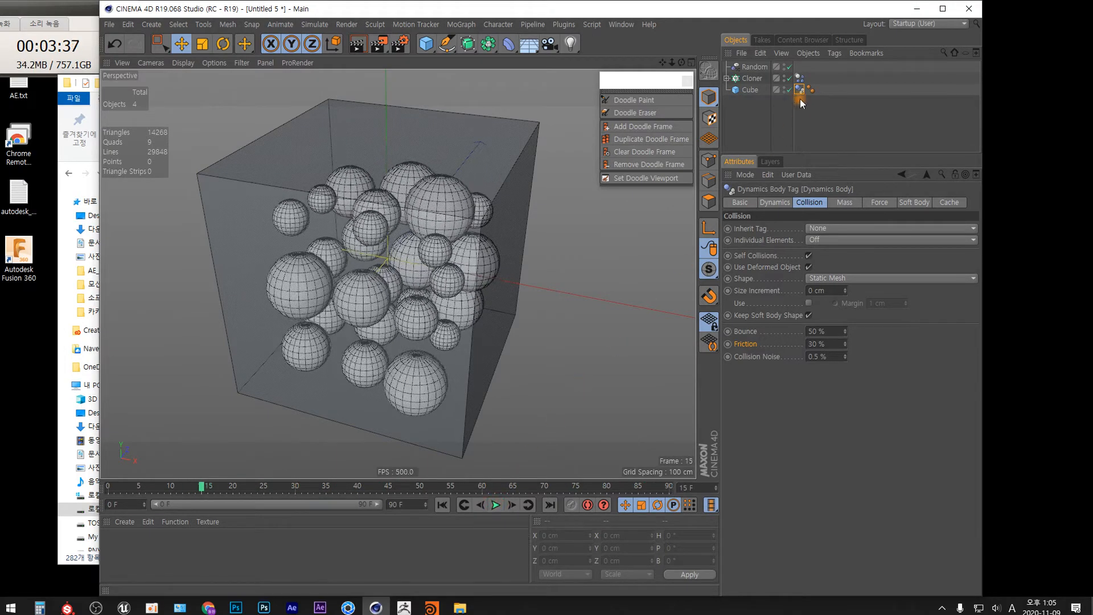
Step: On the Cloner's dynamics tag, set Inherit Tag to Apply Tag to Children and Individual Elements to All
click(799, 78)
click(815, 227)
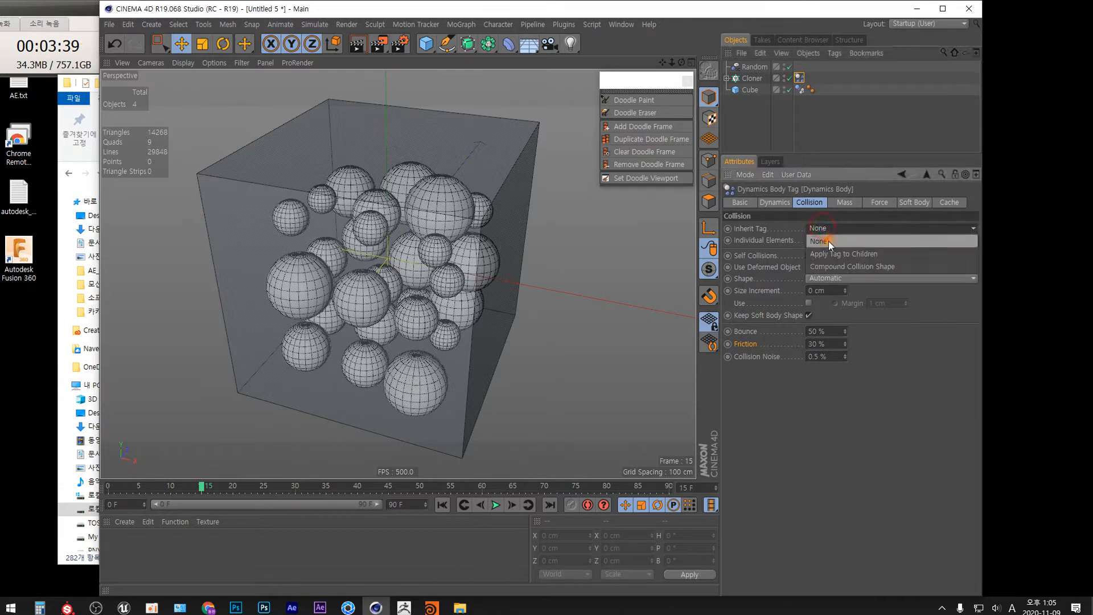
click(830, 250)
click(826, 239)
click(822, 290)
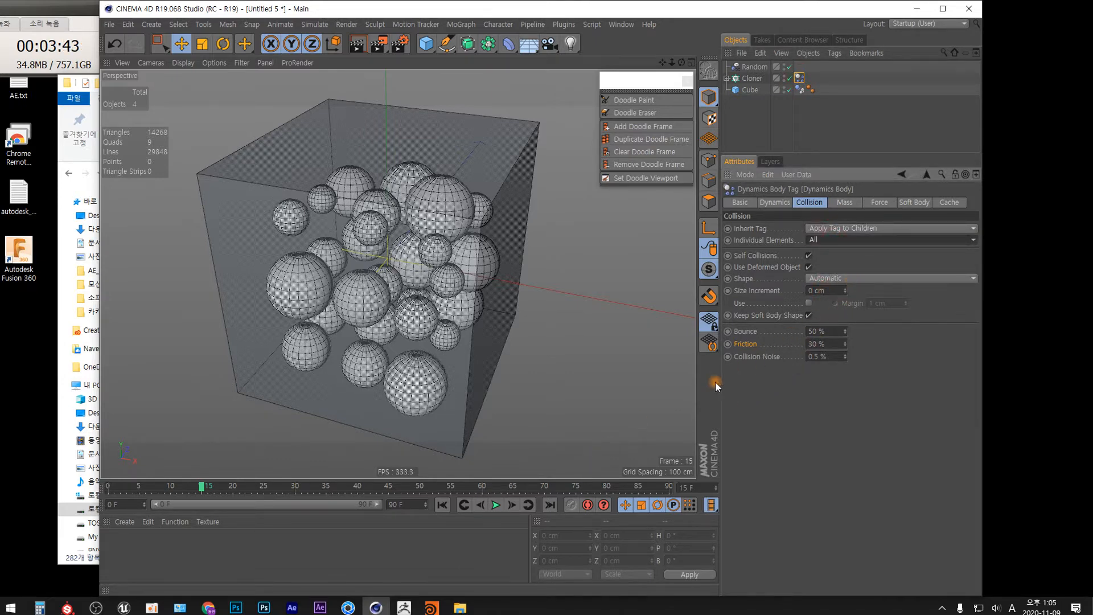
Step: Play the simulation from the first frame and rewind it to the start
click(442, 505)
click(496, 505)
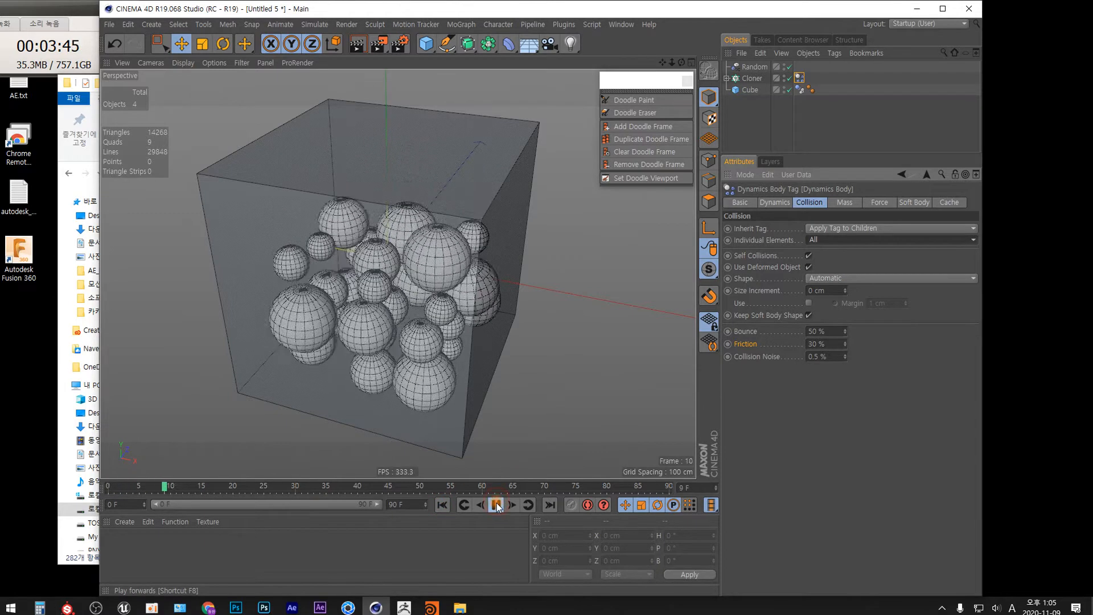
click(496, 506)
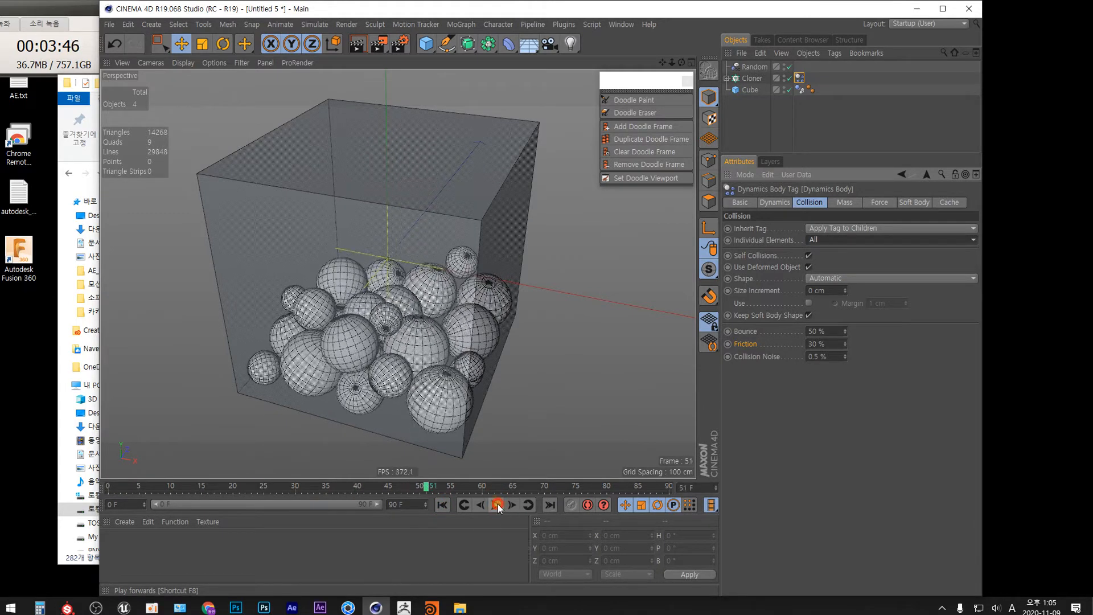
click(443, 506)
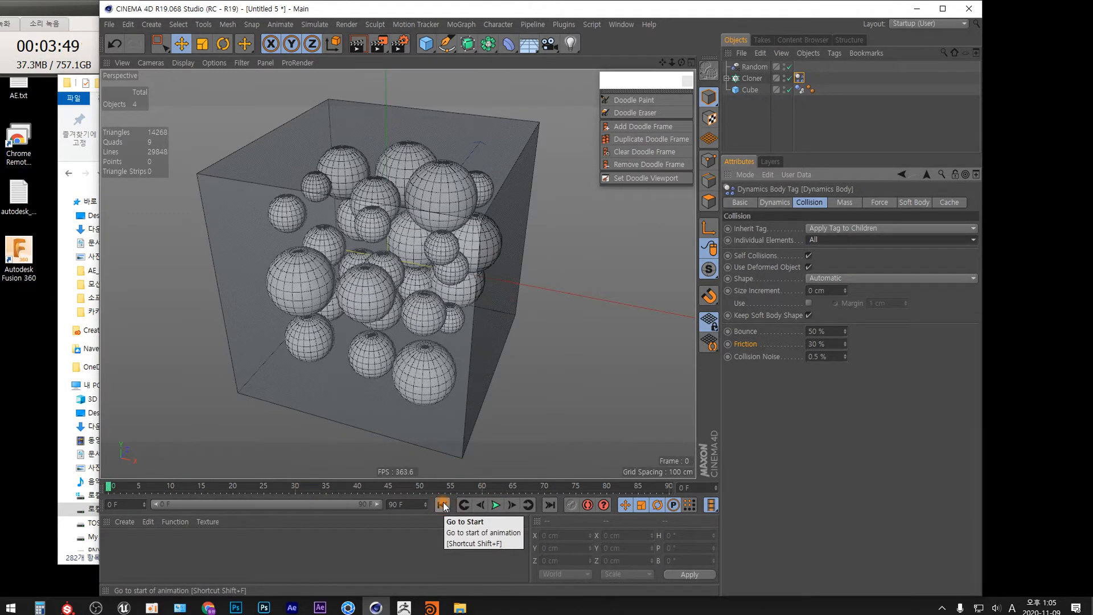
Step: Set the project's dynamics gravity to 0 cm and play the simulation
key(ctrl+d)
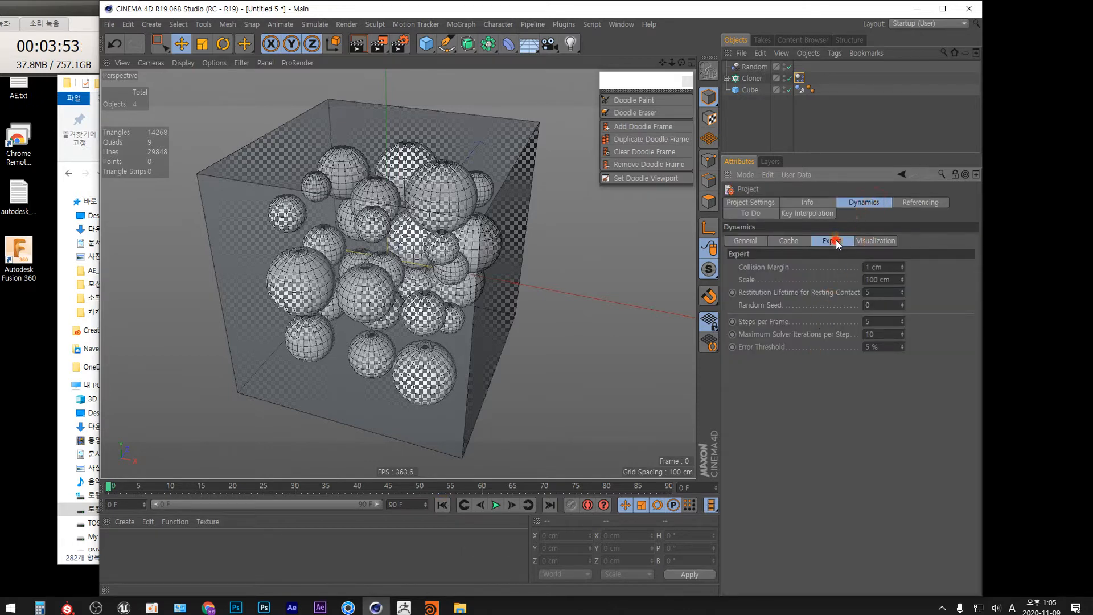
click(746, 241)
double_click(831, 307)
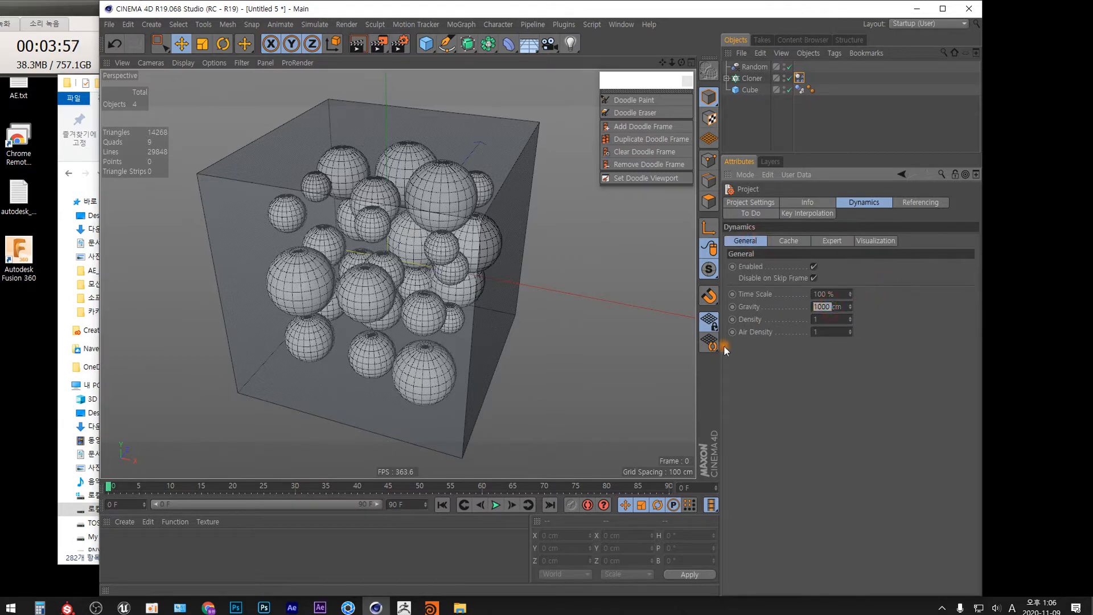
text(0)
key(Return)
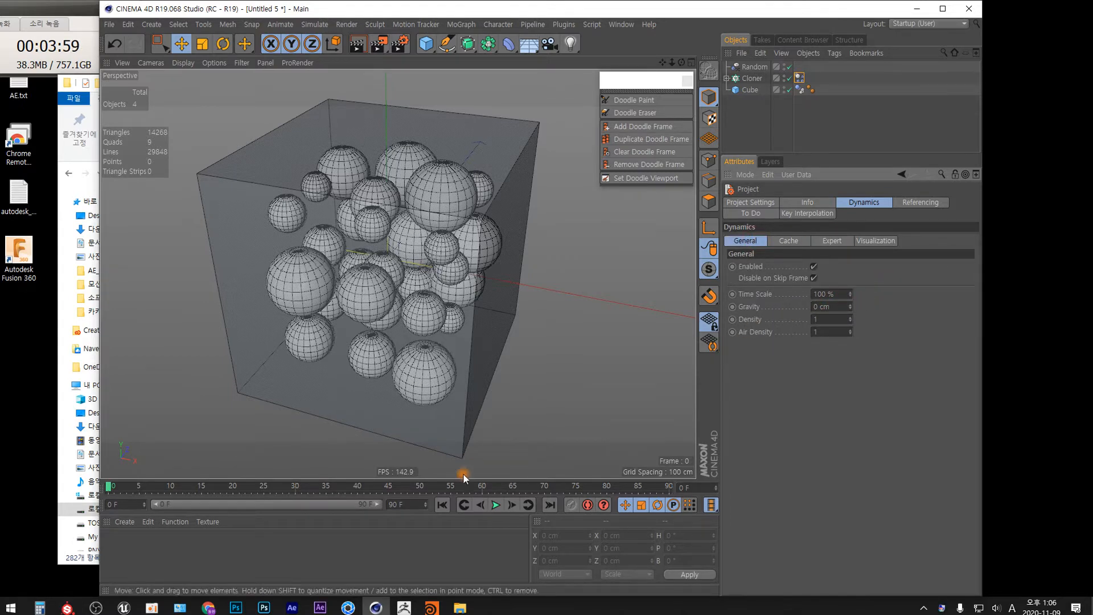
click(496, 505)
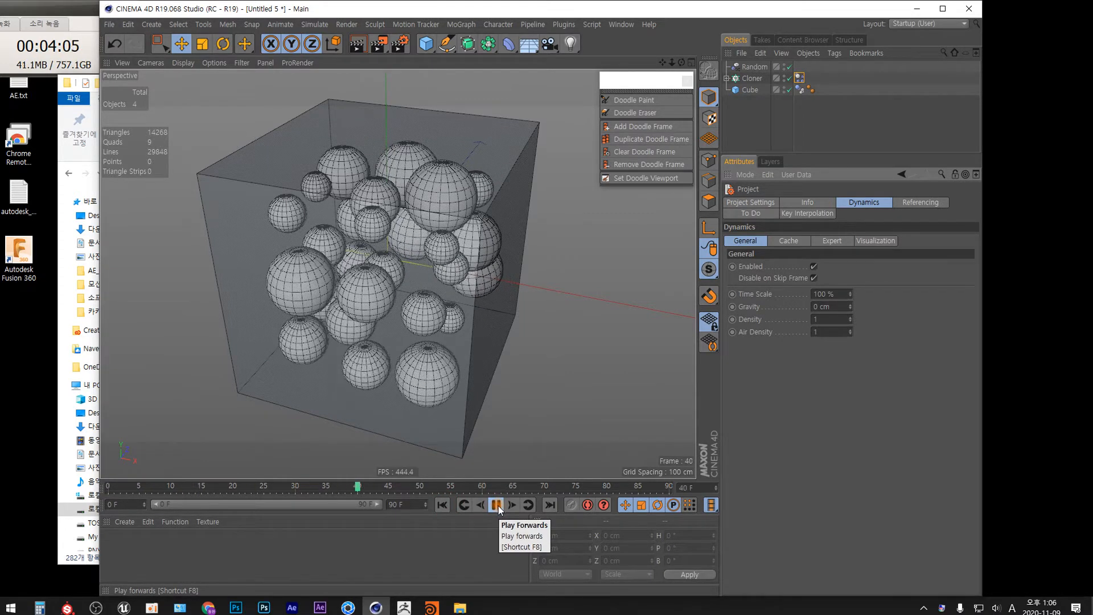
Step: Rewind the simulation, inspect the packed spheres from several angles, and play it again
click(496, 504)
click(442, 504)
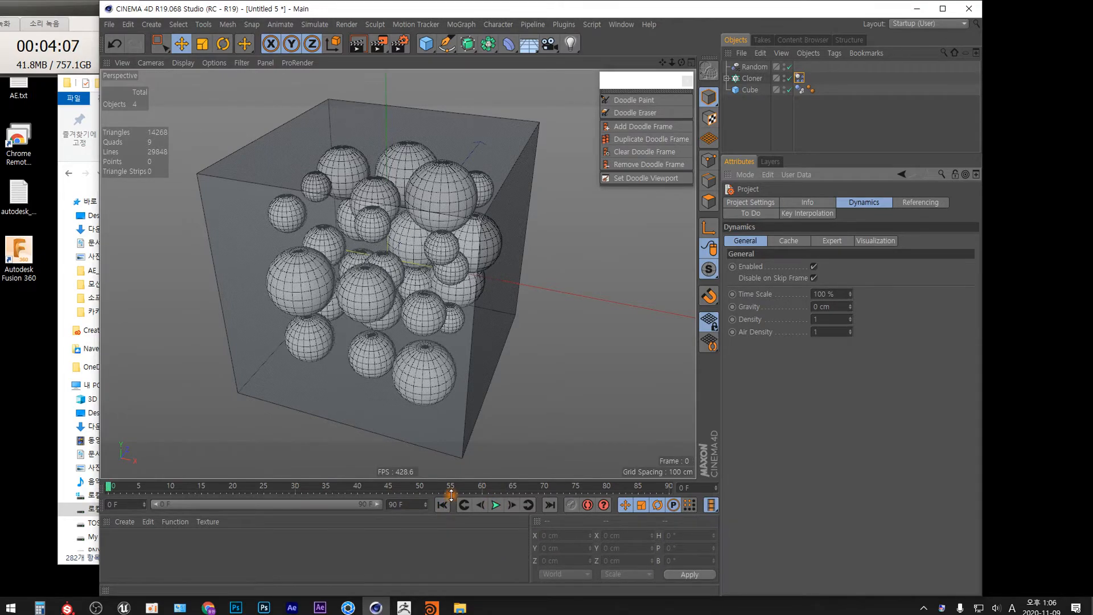
alt+drag(395, 347, 538, 302)
alt+middle_drag(302, 333, 440, 271)
alt+drag(426, 321, 629, 281)
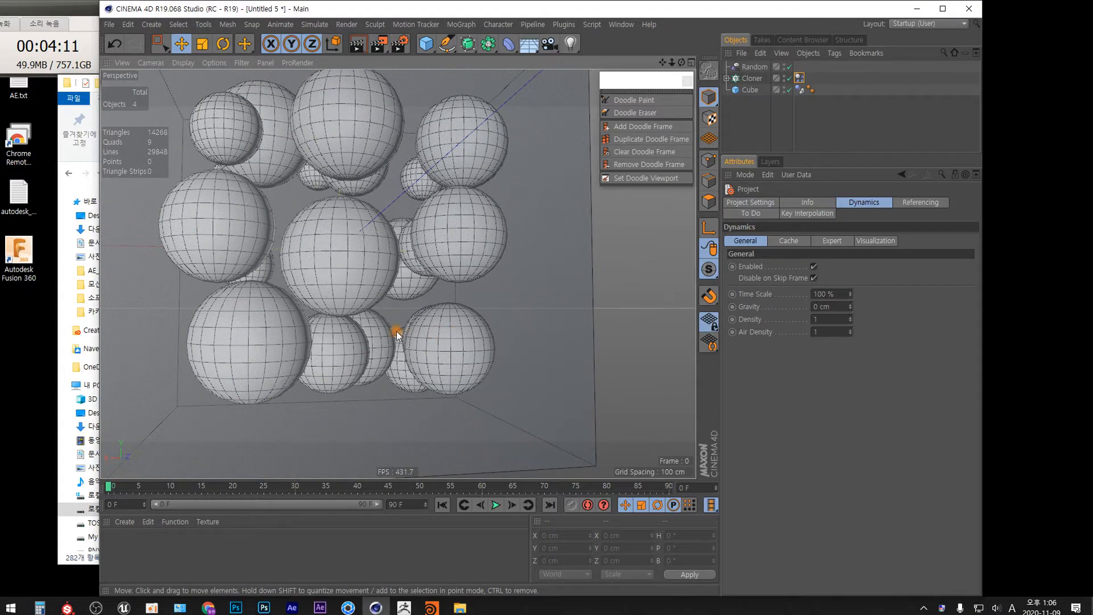
alt+drag(397, 332, 362, 358)
alt+drag(473, 330, 217, 344)
scroll(542, 321, down, 5)
alt+middle_drag(573, 351, 441, 315)
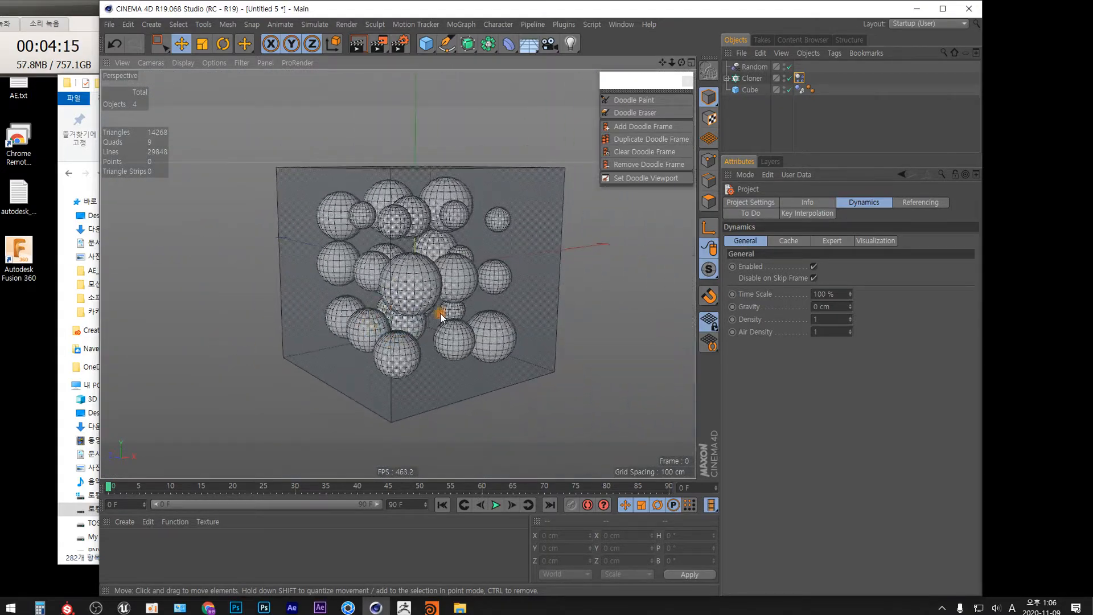
mouse_move(441, 317)
alt+mouse_down()
mouse_move(385, 359)
mouse_move(478, 324)
mouse_move(370, 326)
mouse_move(402, 319)
alt+mouse_up()
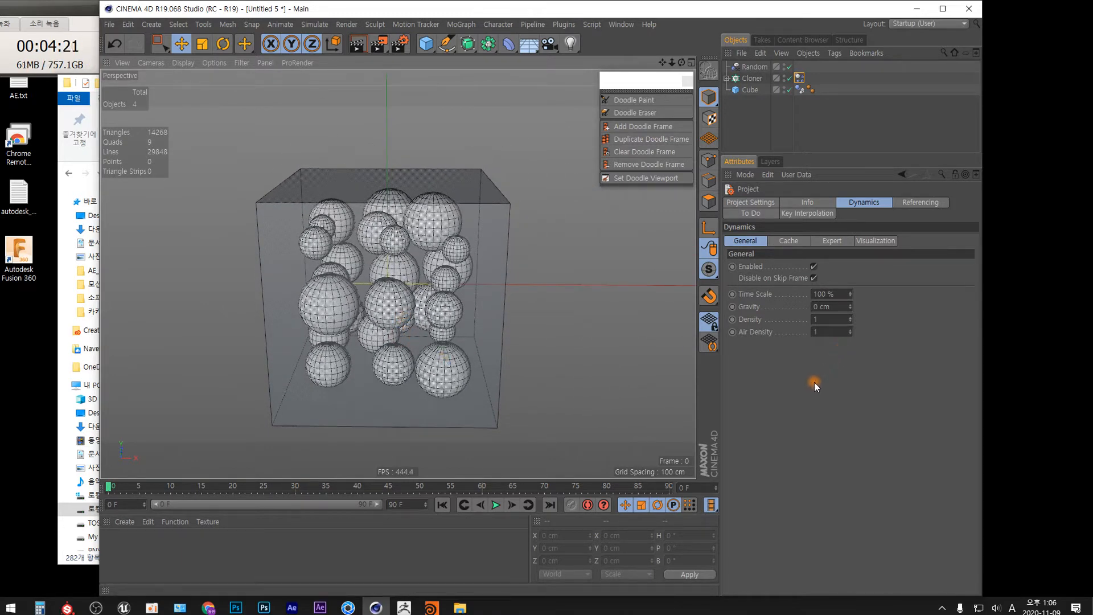
click(496, 505)
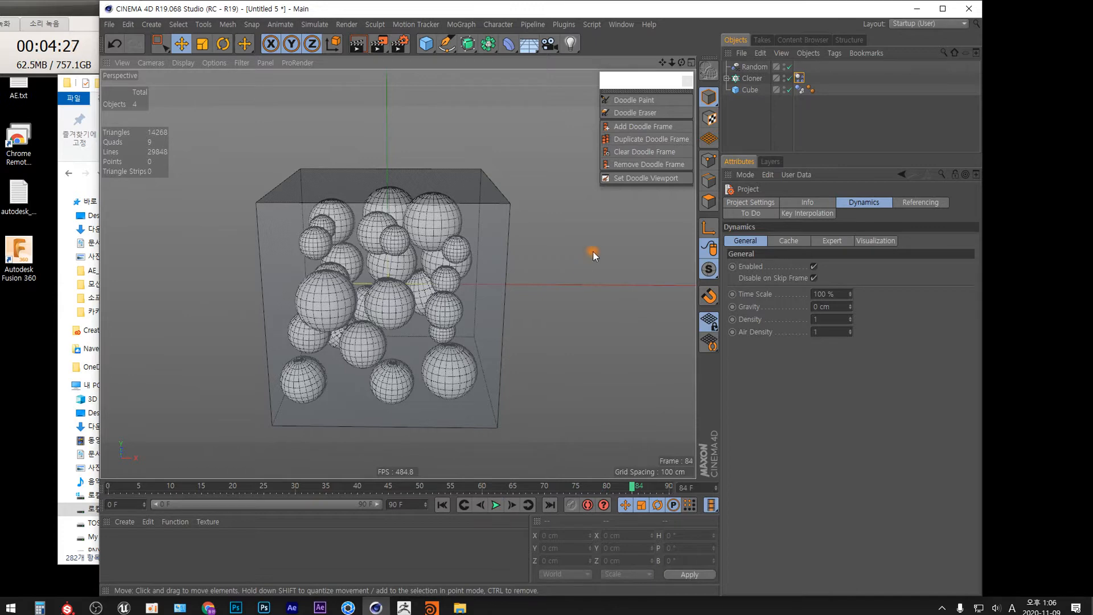
Step: Select the Cloner and set its Y clone count to 2
click(751, 78)
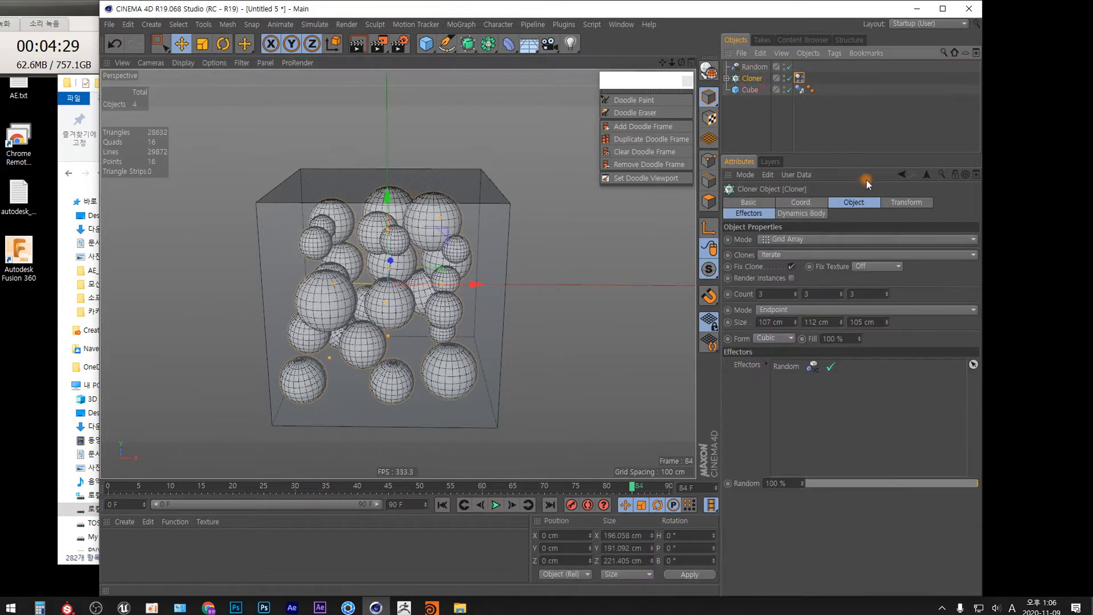
click(839, 296)
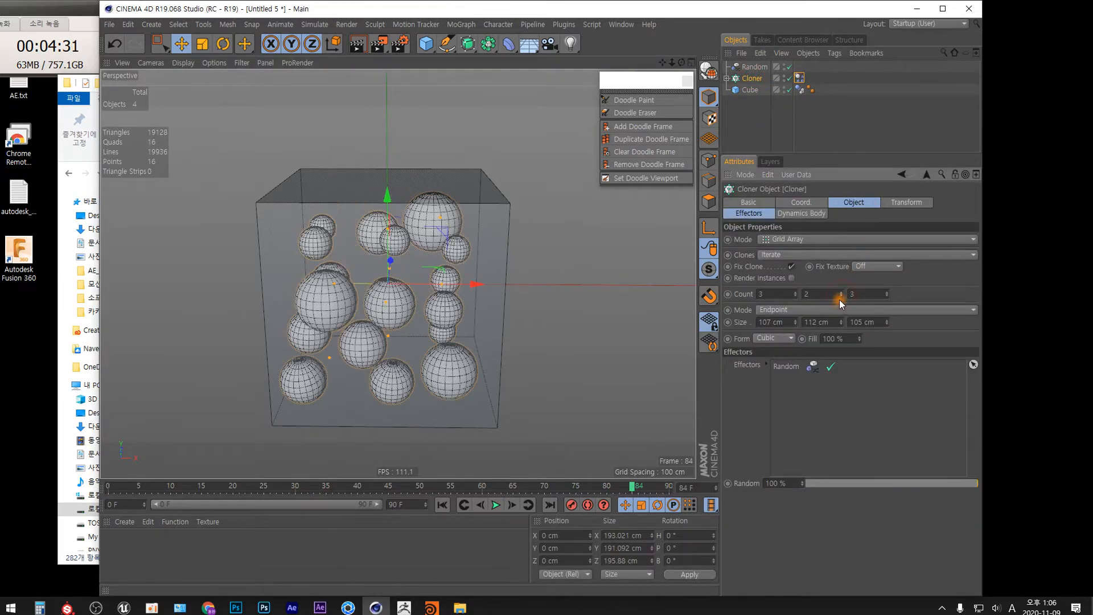
alt+drag(482, 371, 347, 399)
Step: Try increasing the Cloner's Y size to 171 cm and undo that change
drag(843, 321, 842, 291)
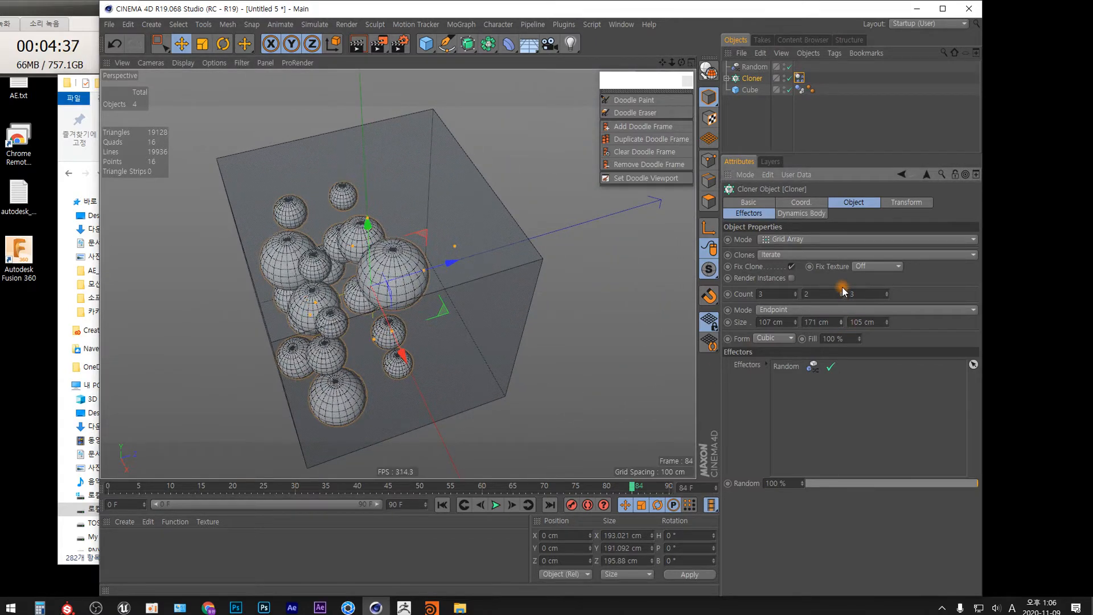
click(443, 504)
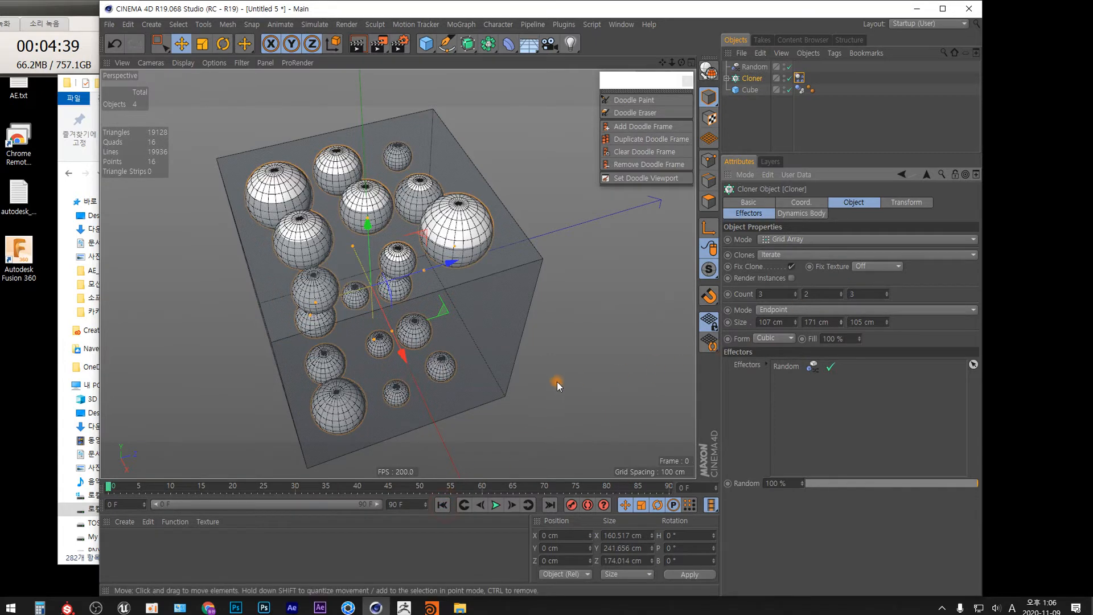
alt+drag(494, 372, 529, 320)
key(ctrl+z)
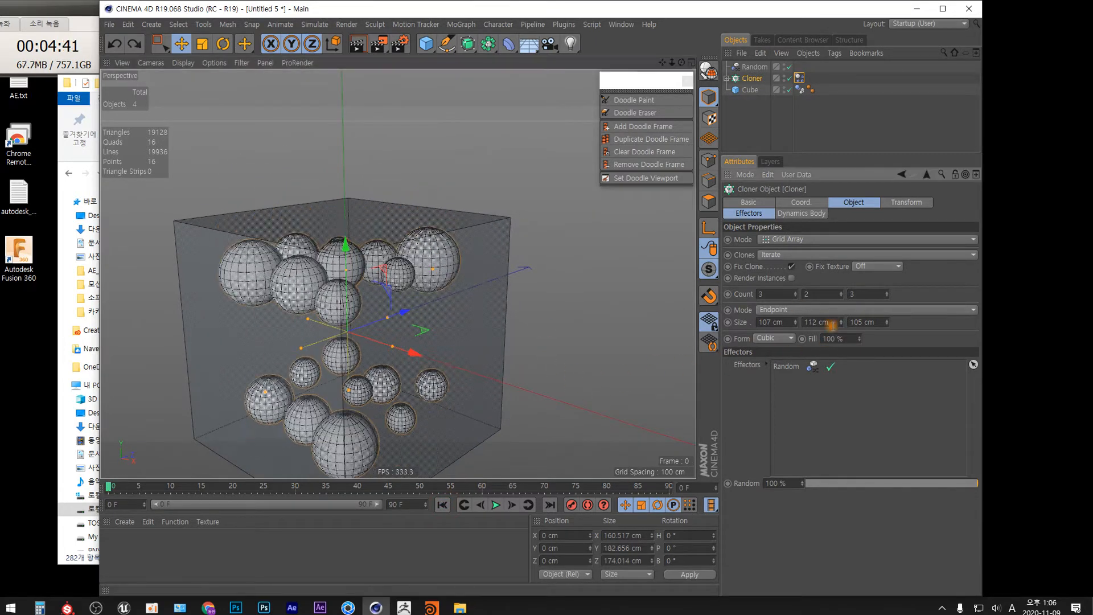
Step: Set the Cloner's clone counts to 3, 3 and 2 and its Z size to 81 cm
mouse_move(479, 324)
alt+mouse_down()
mouse_move(463, 373)
mouse_move(423, 428)
alt+mouse_up()
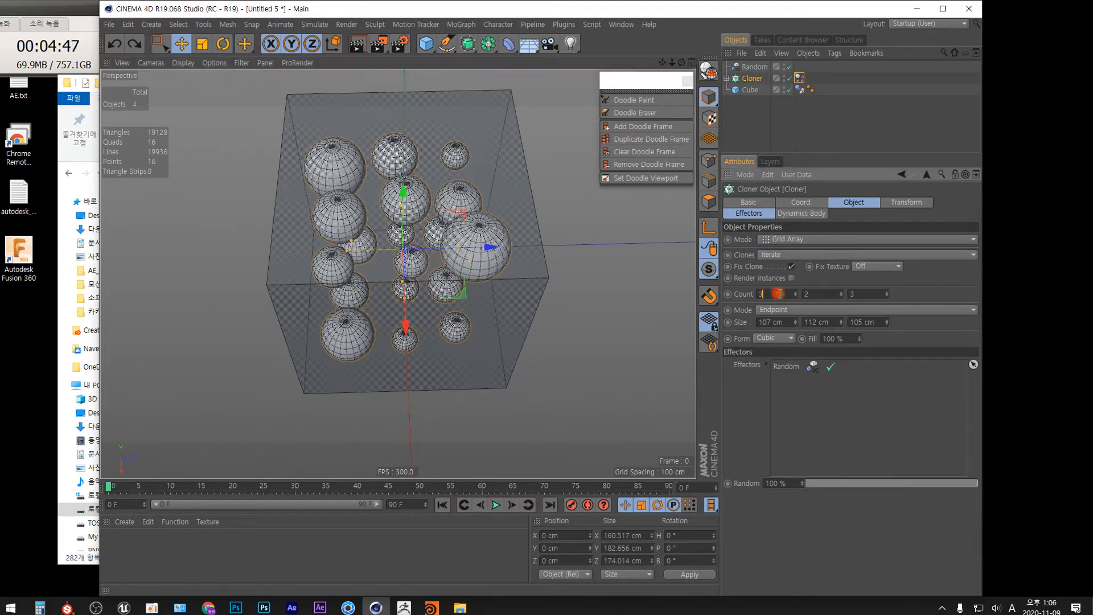
click(784, 324)
mouse_move(885, 323)
mouse_down()
mouse_move(888, 332)
mouse_move(884, 314)
mouse_up()
click(887, 296)
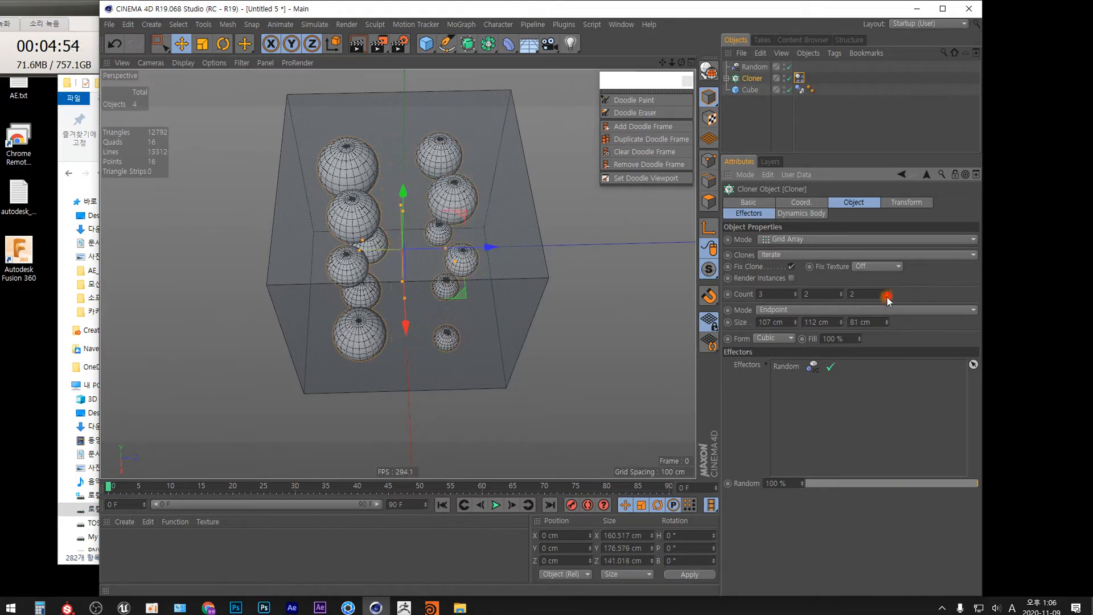
click(841, 293)
Step: Set the Cloner's Z size to 88 cm
alt+drag(490, 346, 591, 281)
alt+middle_drag(451, 346, 471, 278)
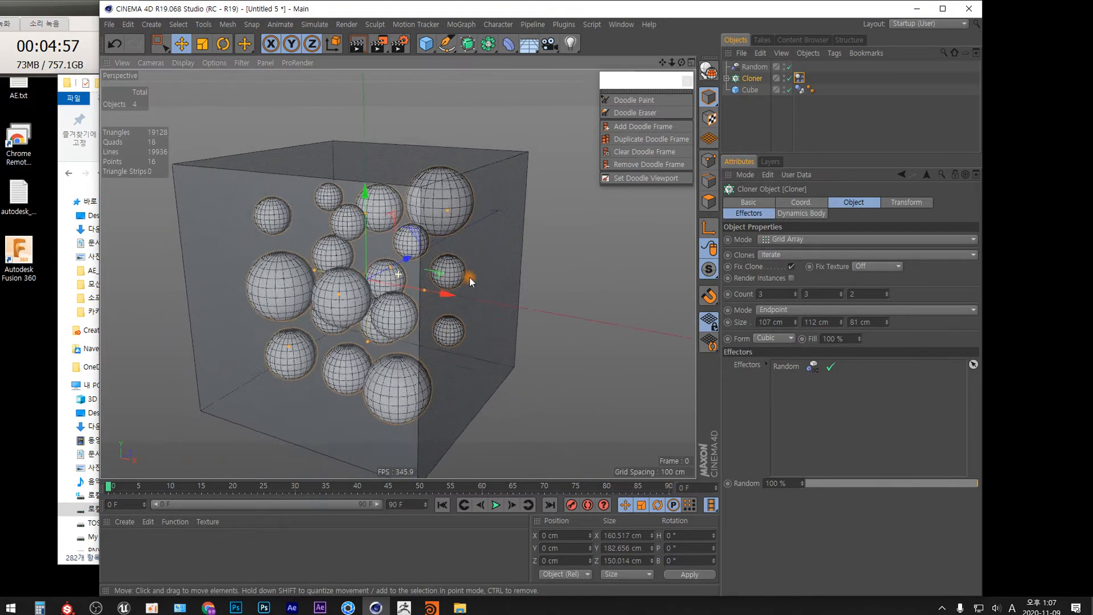
alt+drag(459, 312, 620, 319)
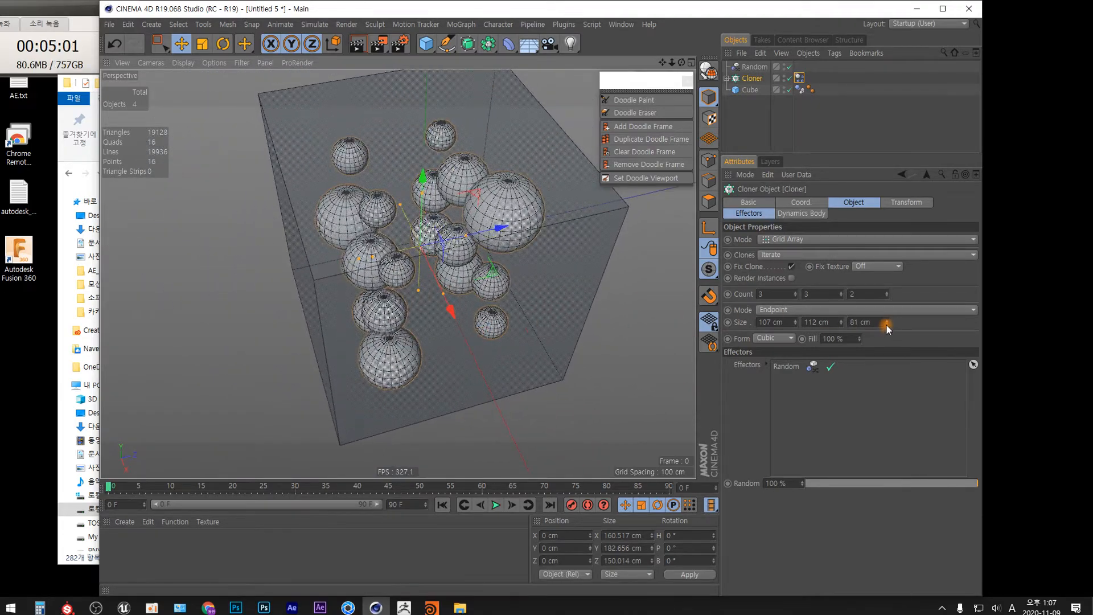
drag(887, 323, 886, 315)
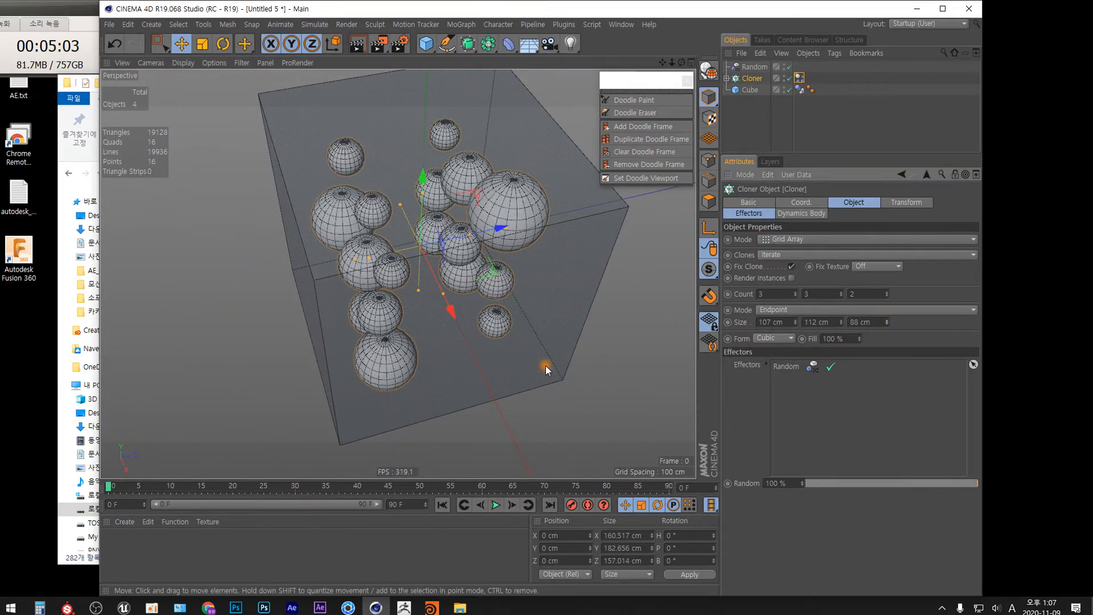
Step: Play the simulation and rewind it to the first frame
alt+drag(544, 366, 574, 301)
scroll(477, 325, down, 4)
alt+middle_drag(466, 358, 488, 302)
scroll(488, 303, down, 1)
alt+drag(466, 309, 483, 309)
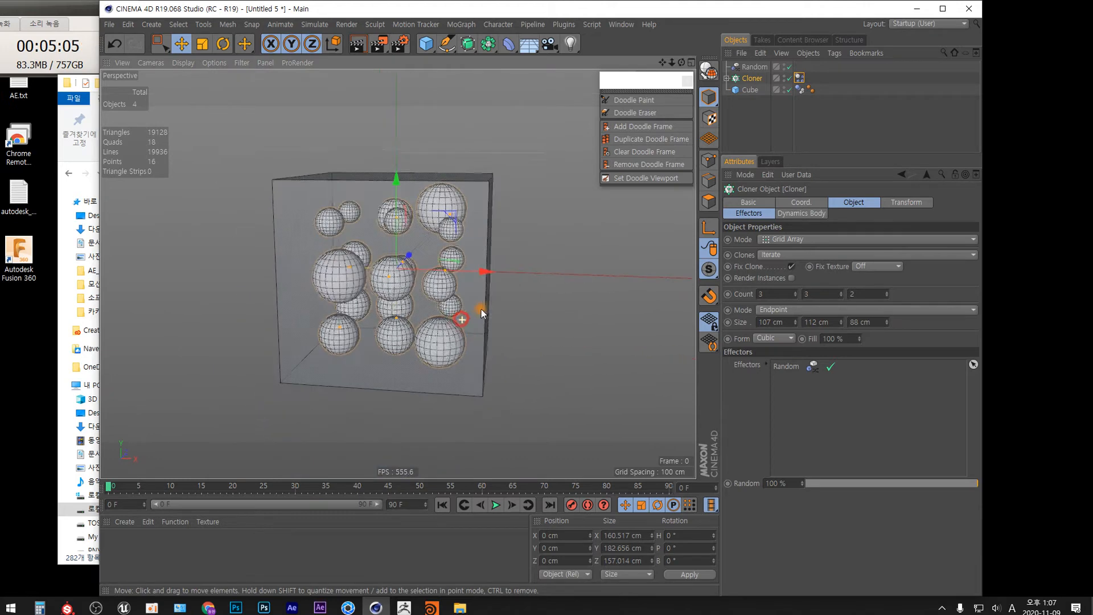
click(497, 505)
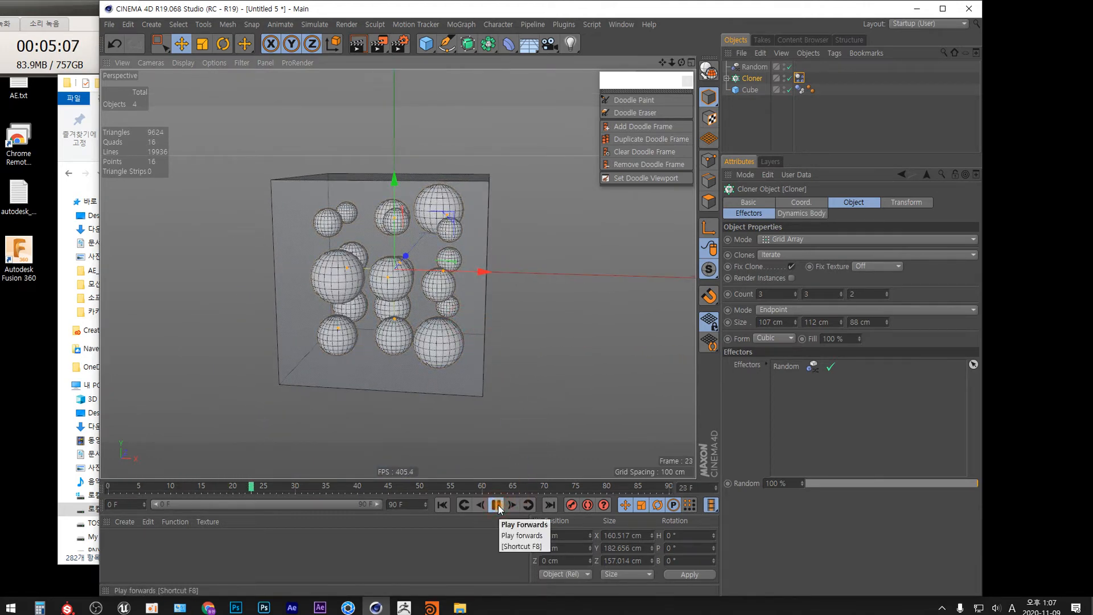
click(496, 505)
click(443, 505)
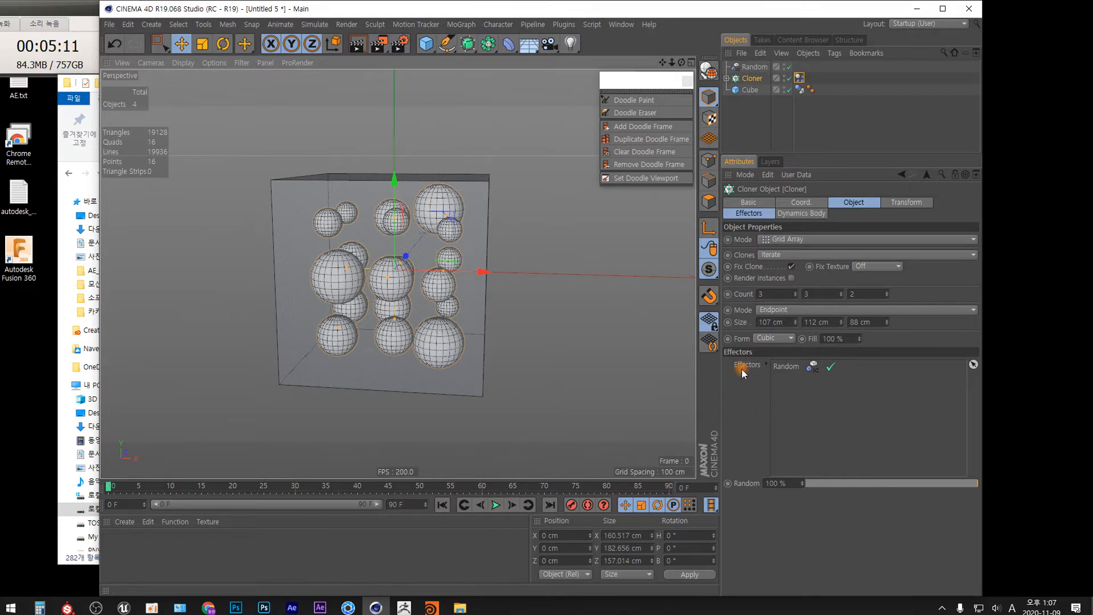
Step: Set the project's dynamics gravity to 10 cm, play the simulation and rewind it
key(ctrl+d)
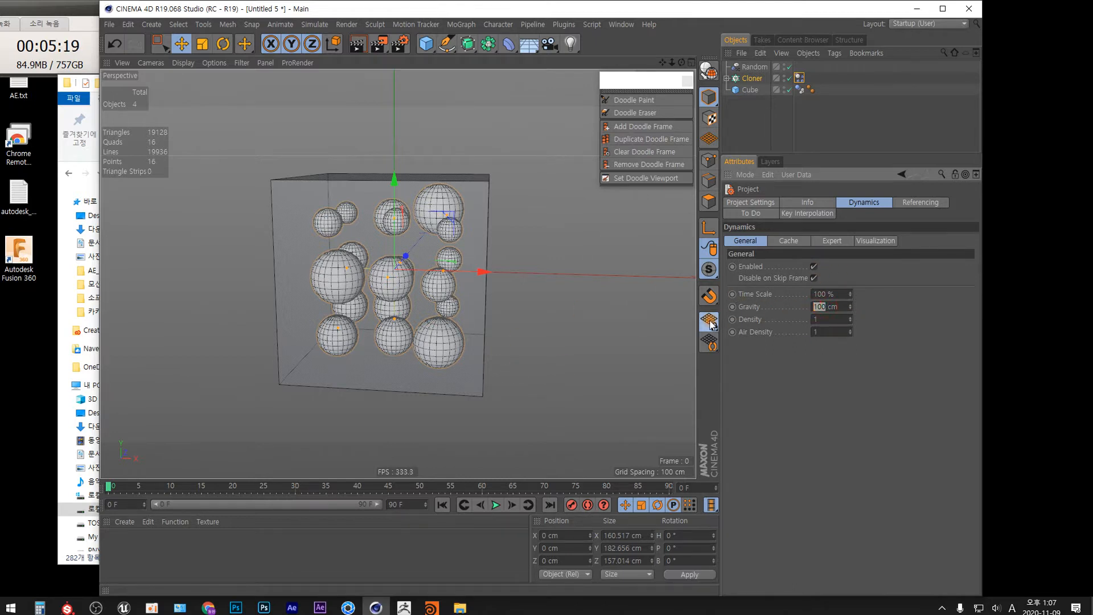
text(10)
key(Return)
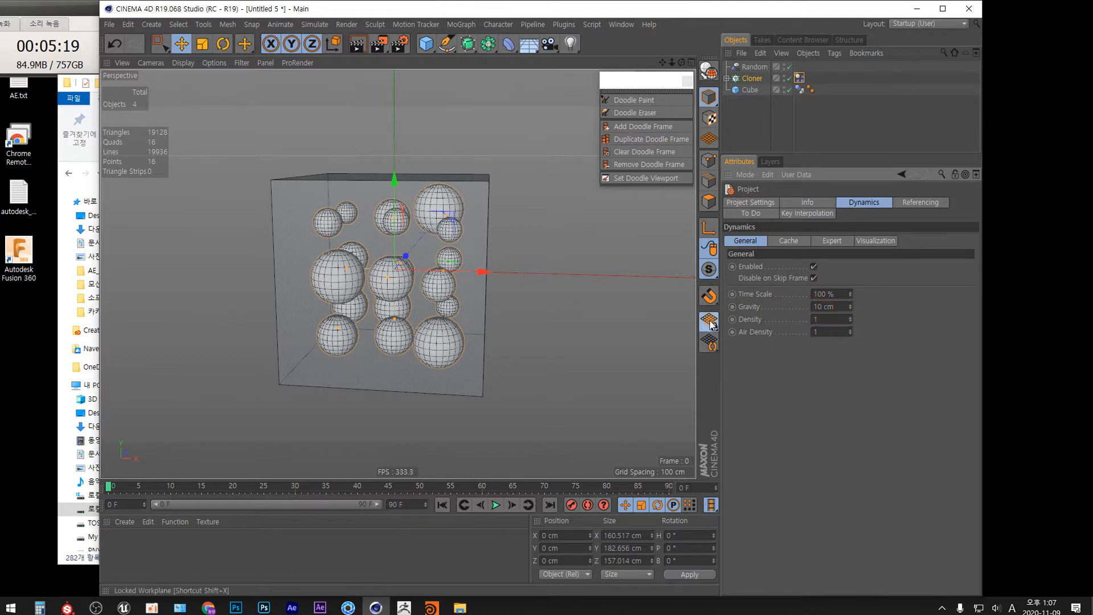
click(496, 505)
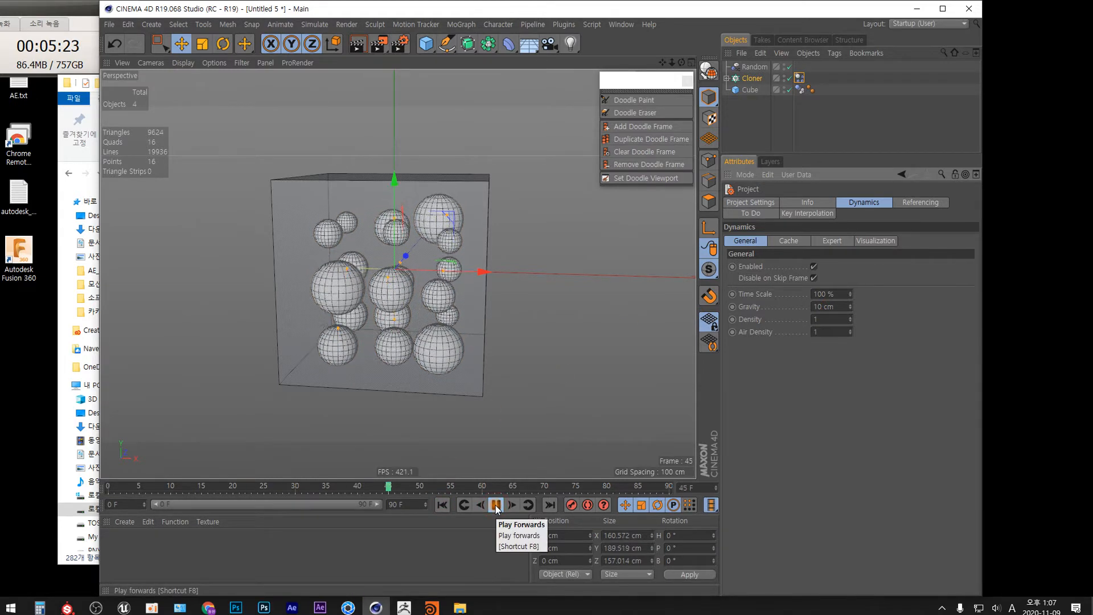
click(495, 505)
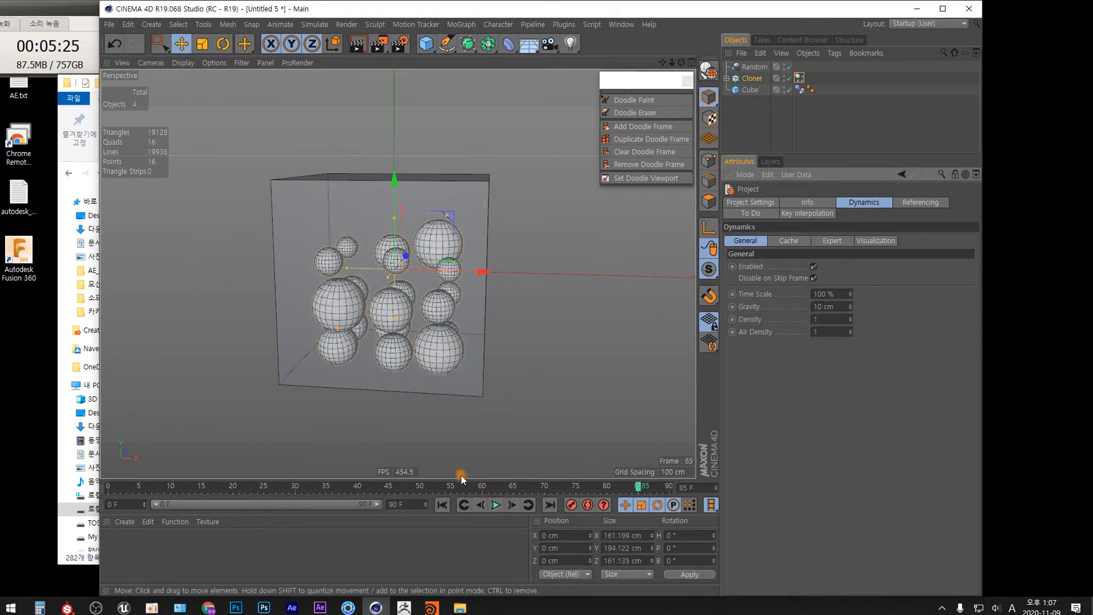
click(443, 505)
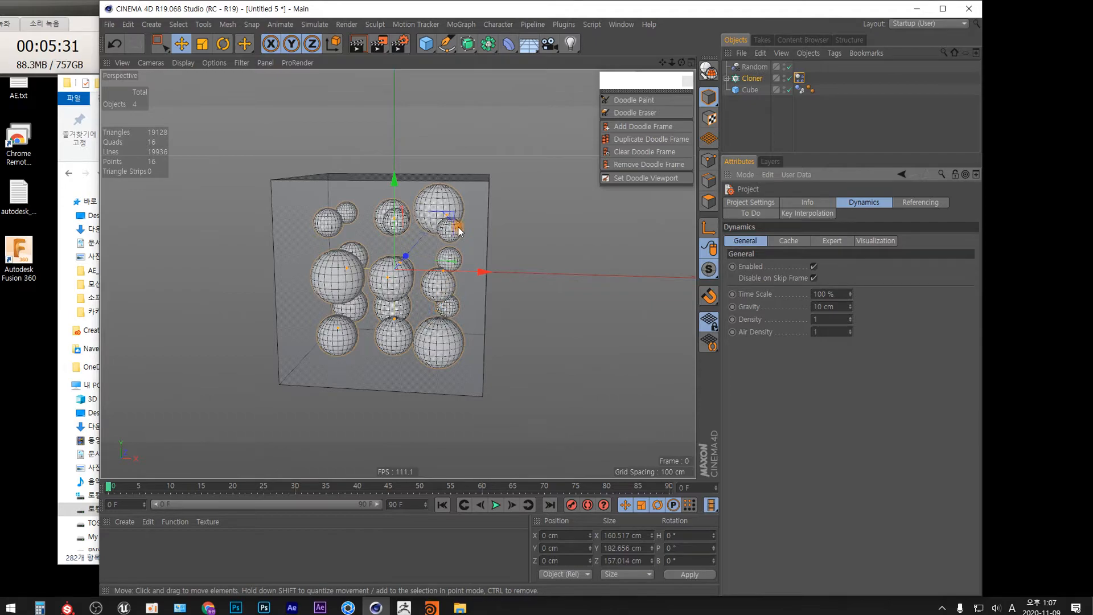
Step: Examine the sphere meshes up close in the viewport
alt+drag(335, 255, 344, 344)
mouse_move(345, 266)
alt+right_down()
mouse_move(336, 239)
mouse_move(347, 170)
alt+right_up()
alt+middle_drag(363, 230, 392, 308)
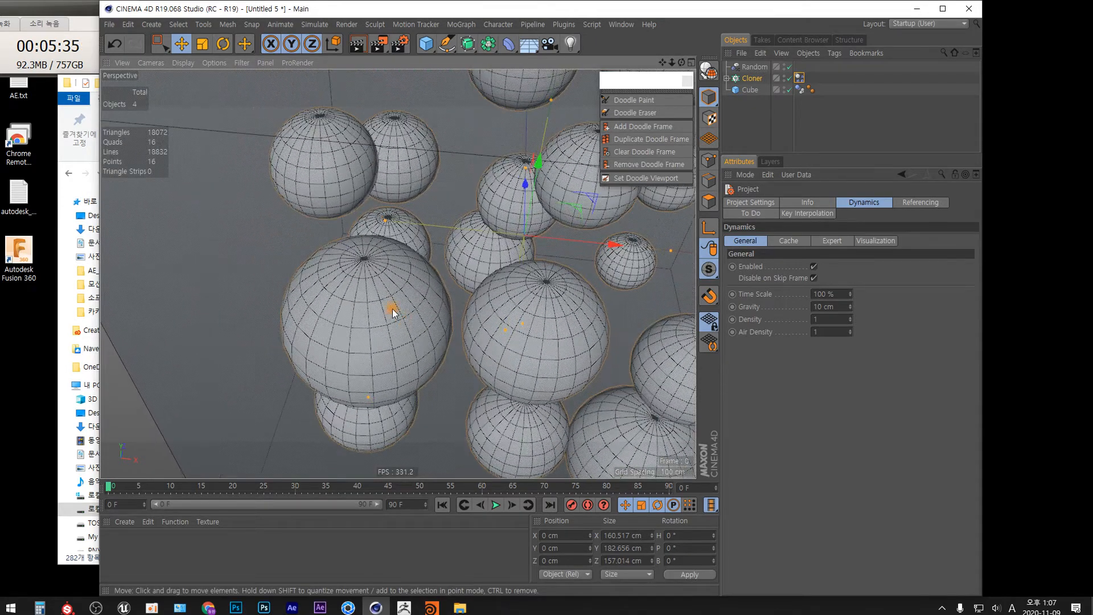
alt+right_drag(371, 264, 356, 123)
alt+drag(390, 264, 392, 286)
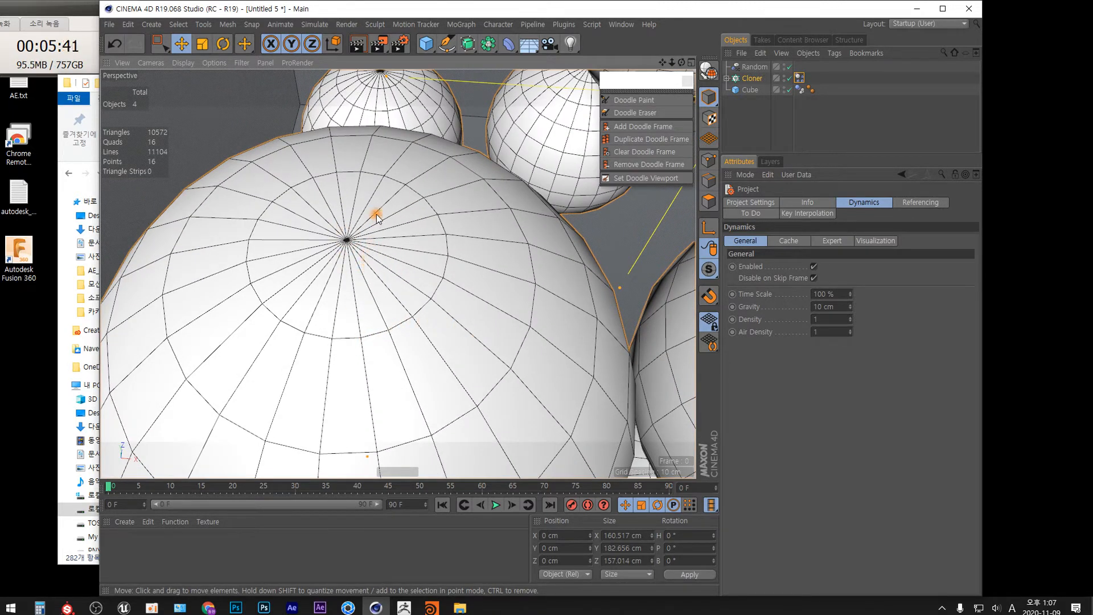
alt+right_drag(380, 195, 407, 284)
alt+middle_drag(409, 280, 400, 239)
alt+drag(413, 241, 410, 220)
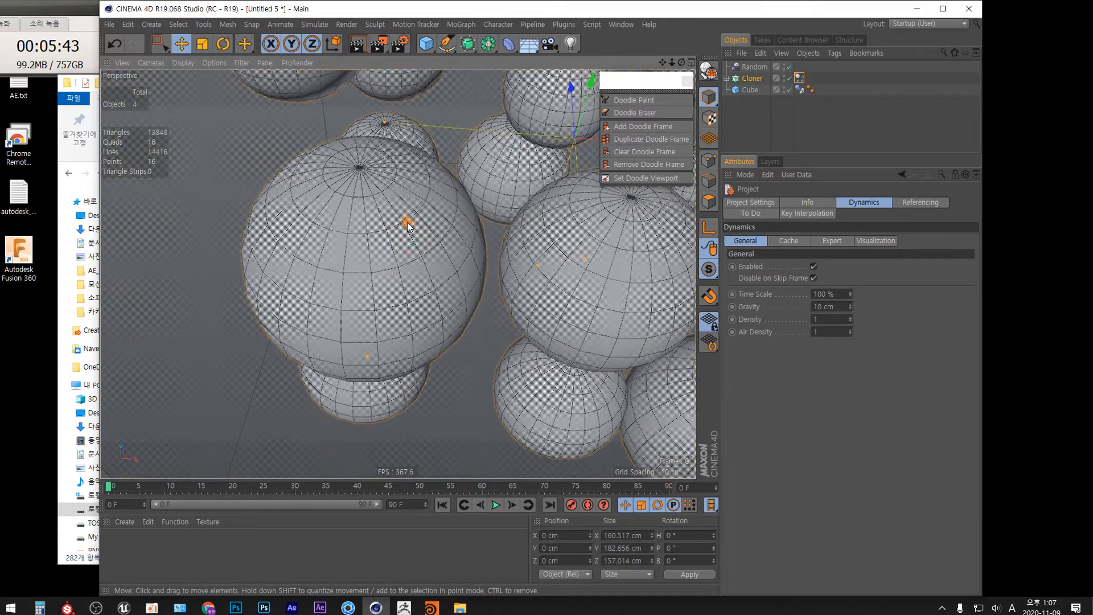
click(634, 99)
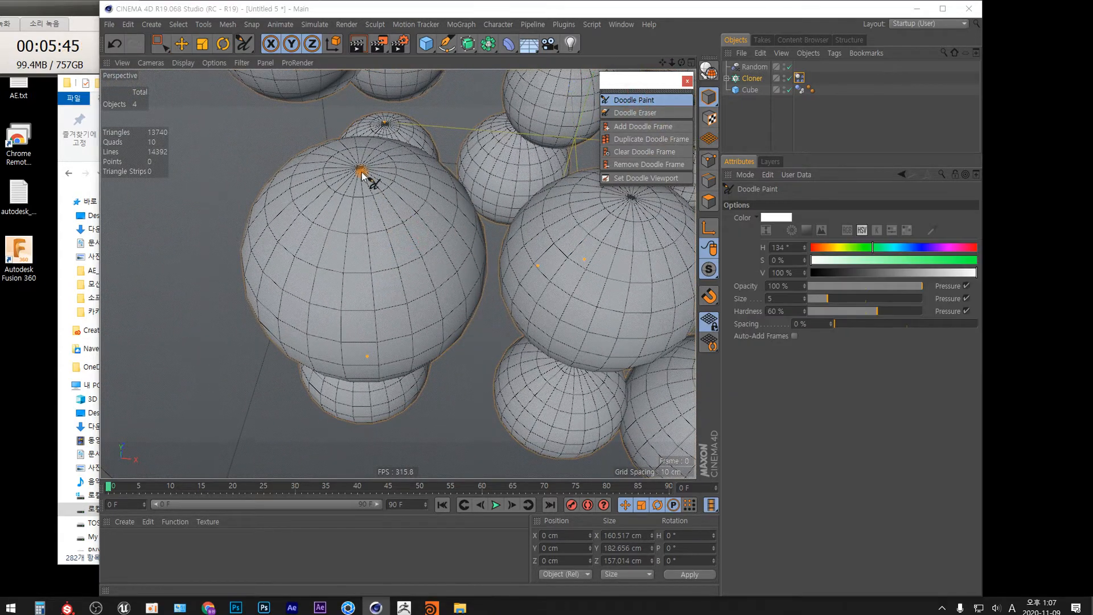
drag(361, 176, 366, 190)
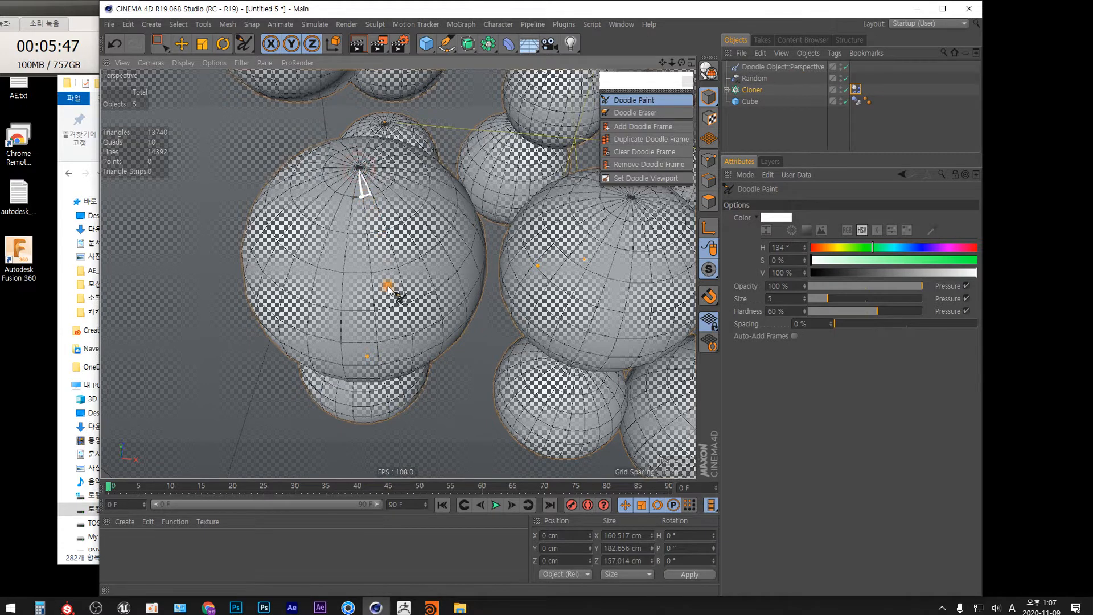
mouse_move(374, 308)
mouse_down()
mouse_move(383, 332)
mouse_move(406, 306)
mouse_move(411, 335)
mouse_move(378, 342)
mouse_up()
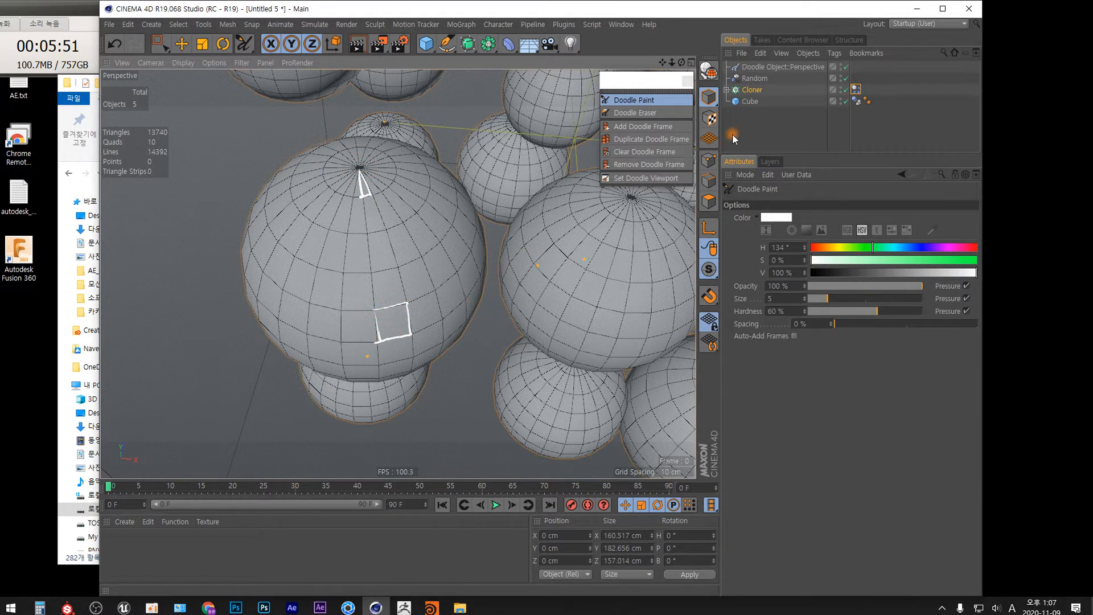
click(774, 66)
key(Delete)
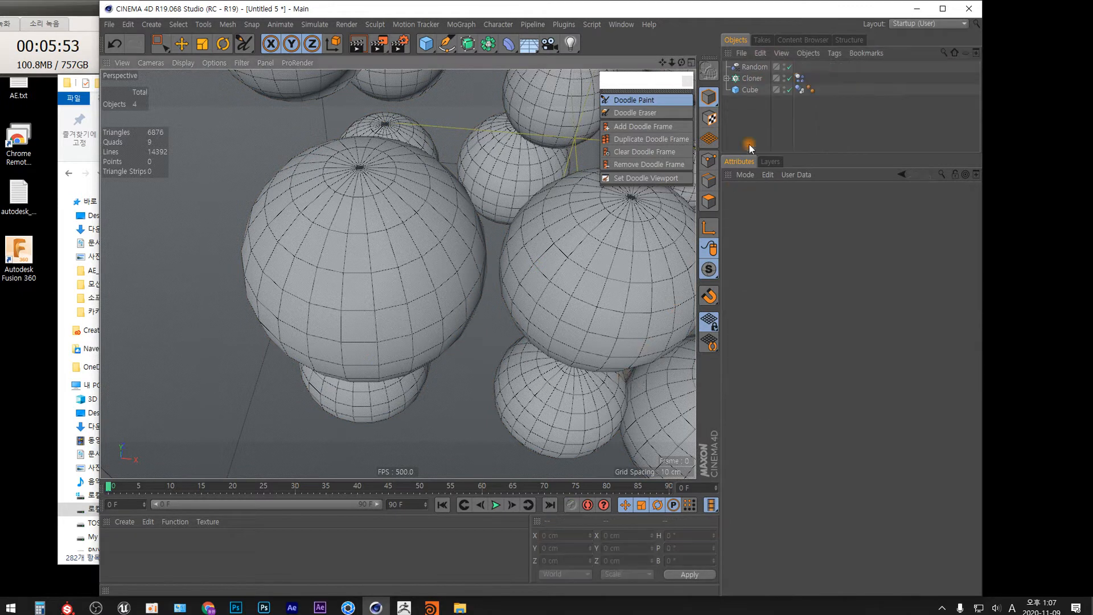
Step: Expand the Cloner and set its child Sphere's type to Icosahedron
click(727, 78)
click(760, 90)
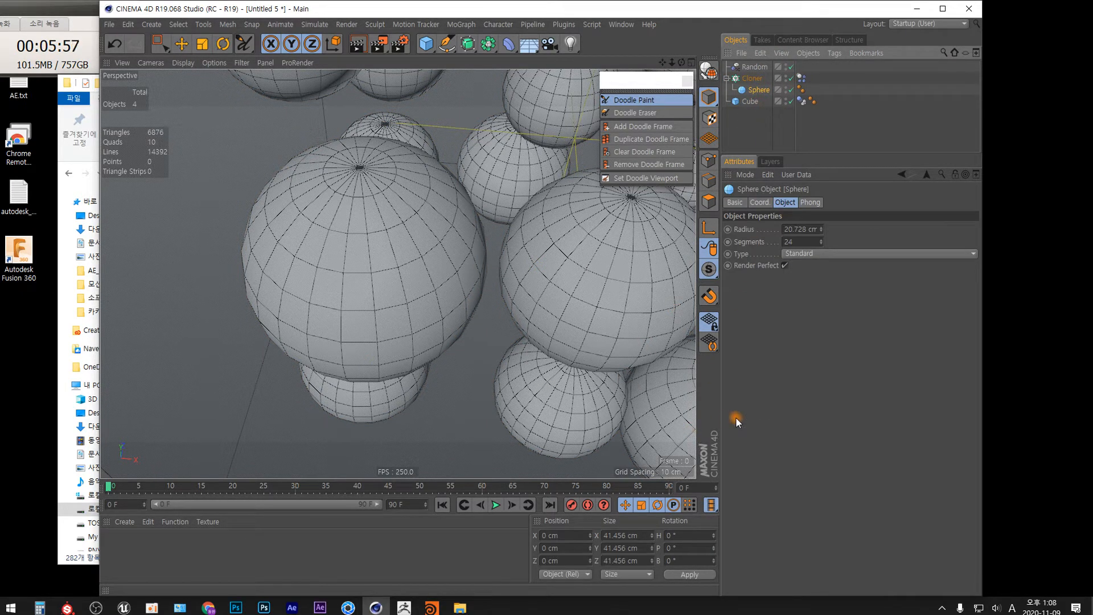
click(810, 254)
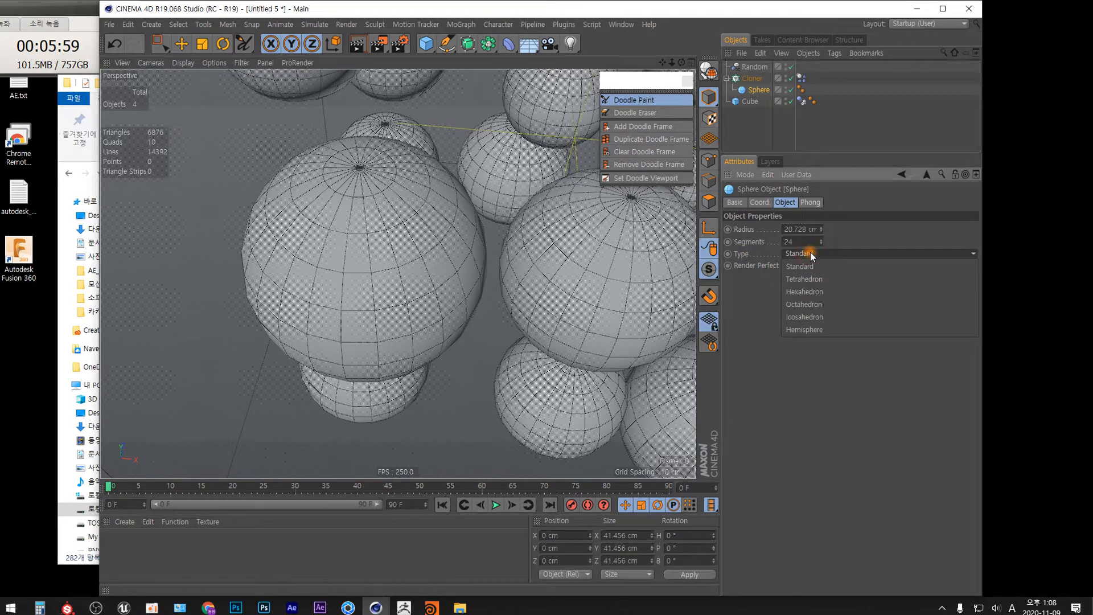
click(828, 292)
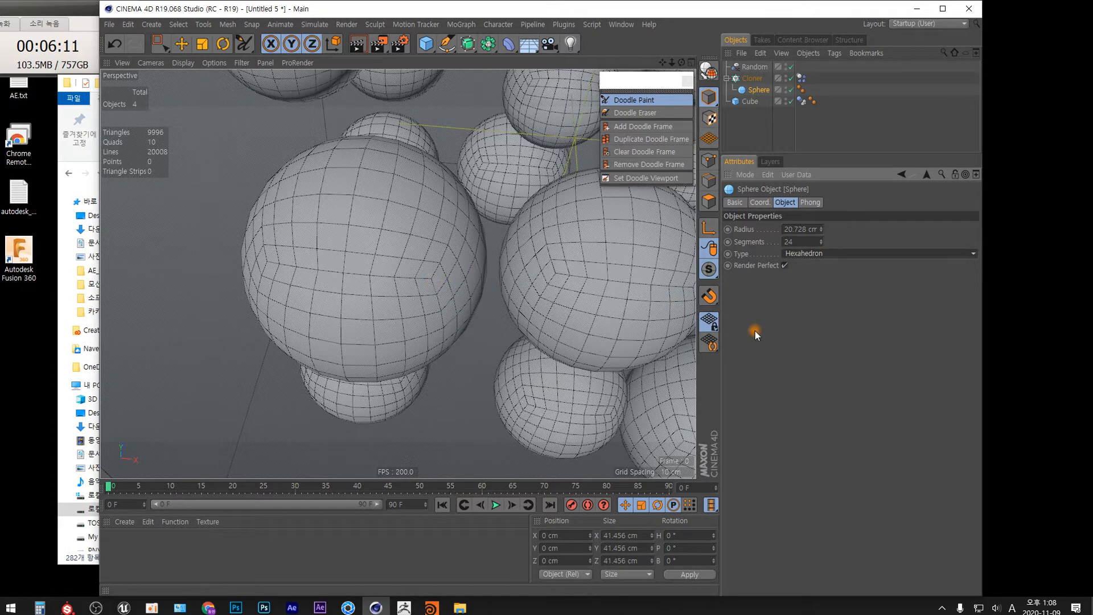
click(818, 254)
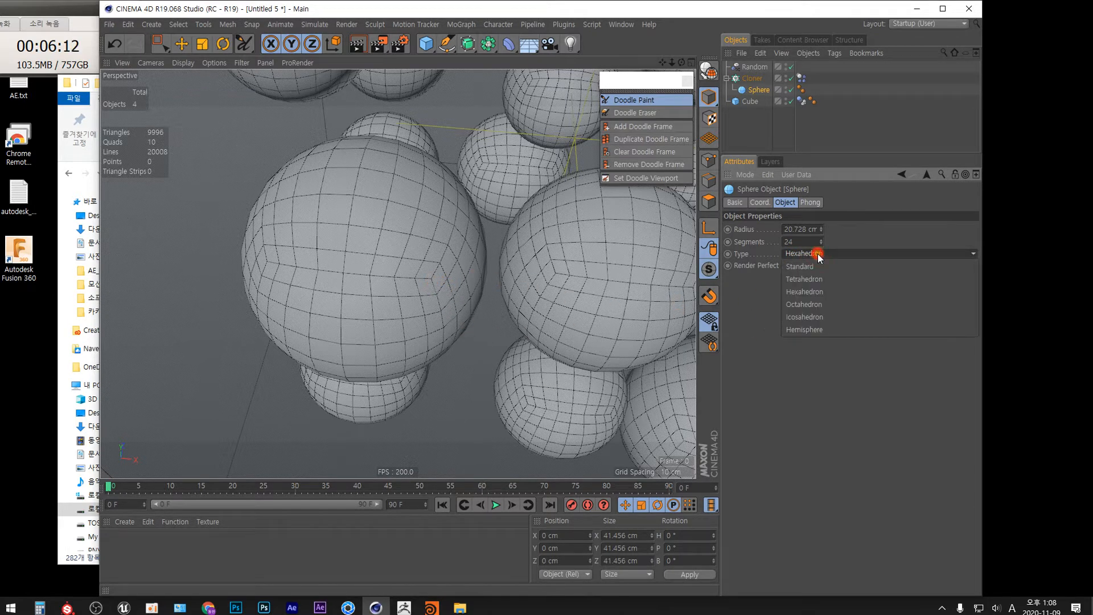
click(816, 317)
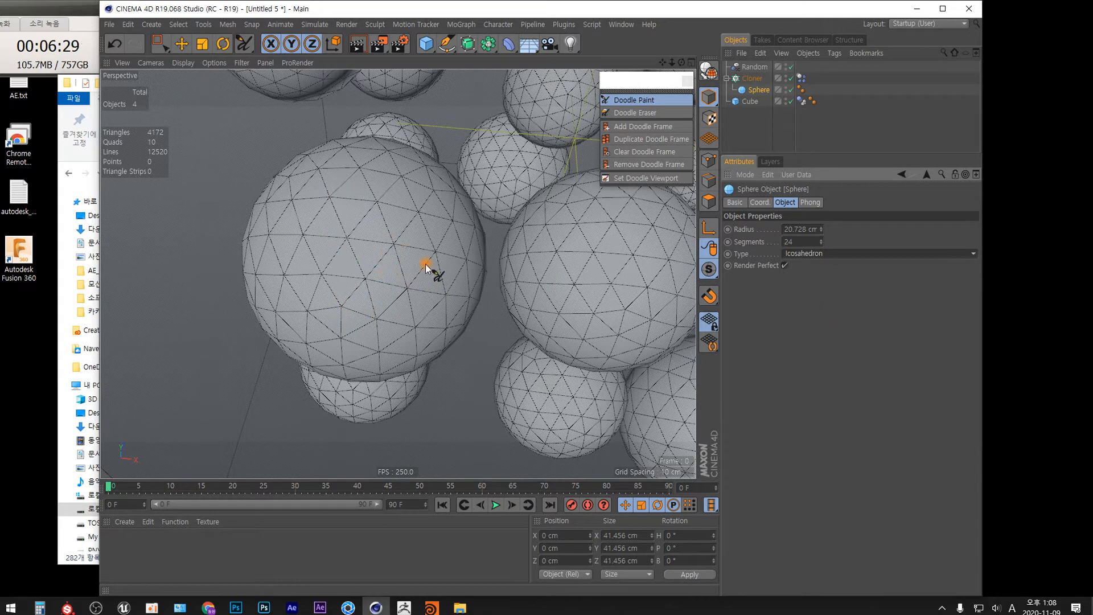
Step: Set the Cloner's dynamics body tag soft body pressure to 10 and pressure damping to 0%
alt+drag(434, 292, 442, 265)
alt+right_drag(439, 305, 429, 402)
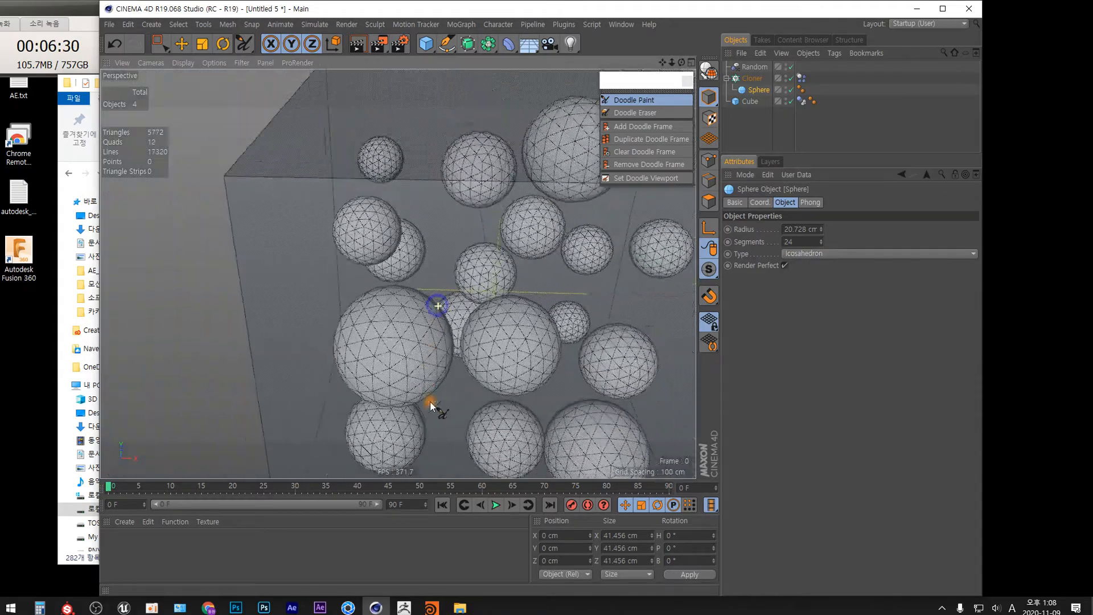
mouse_move(398, 275)
alt+mouse_down()
mouse_move(488, 317)
mouse_move(422, 285)
mouse_move(422, 302)
mouse_move(373, 296)
mouse_move(424, 292)
mouse_move(463, 268)
mouse_move(420, 288)
alt+mouse_up()
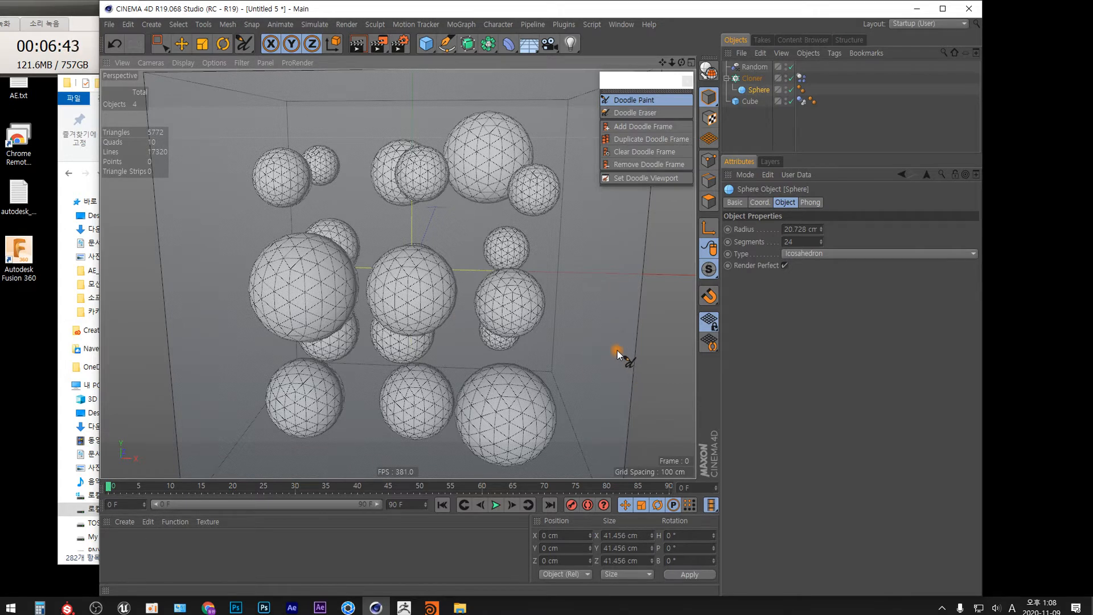
scroll(445, 247, down, 4)
alt+drag(445, 247, 466, 278)
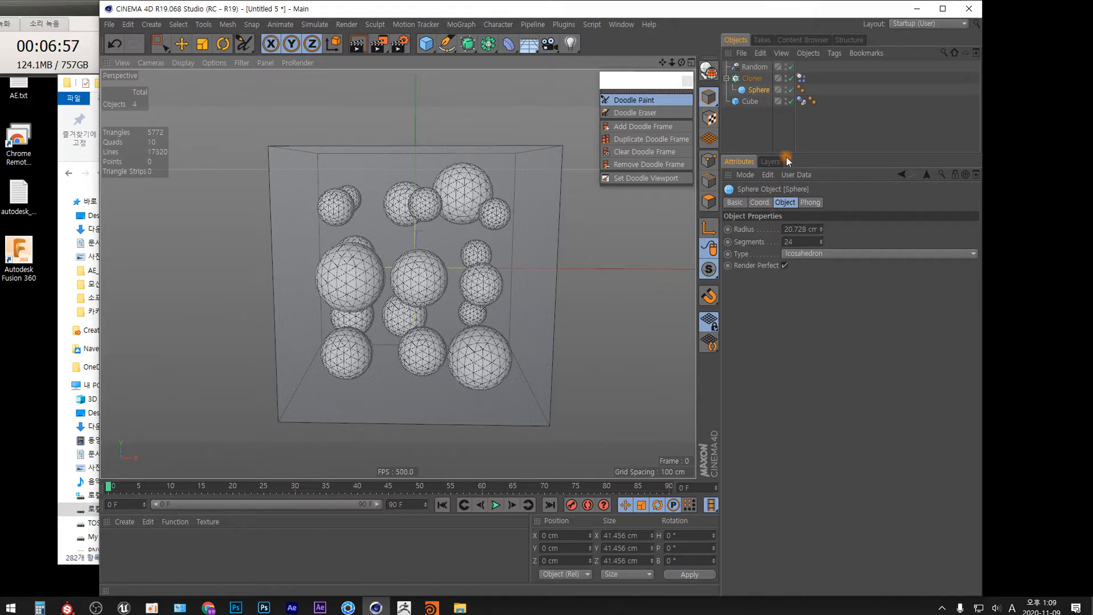
click(801, 77)
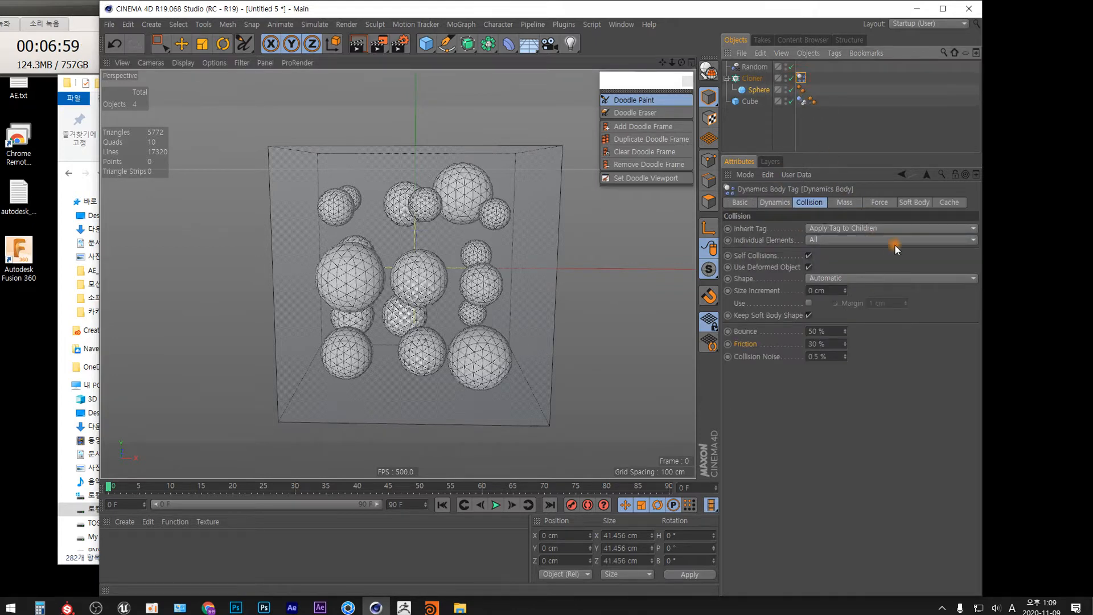
click(914, 202)
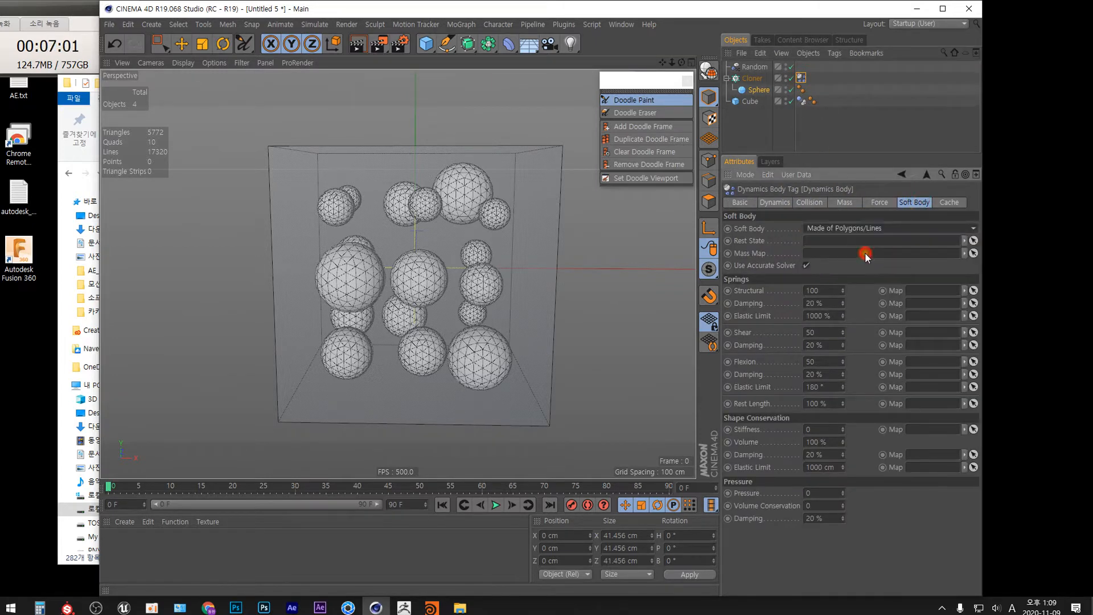
click(820, 492)
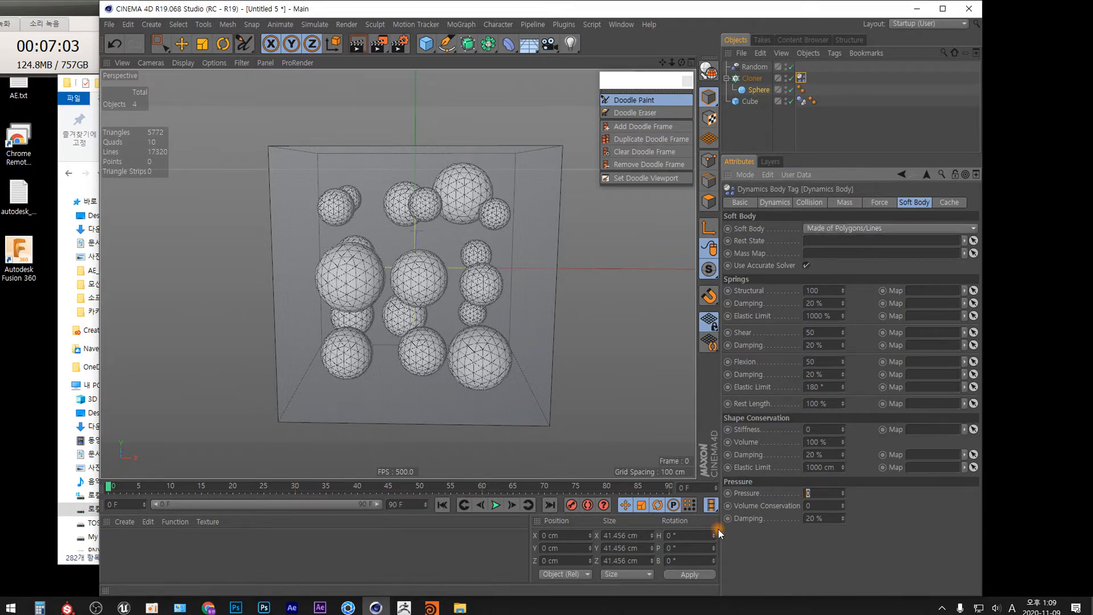
text(10)
click(820, 518)
text(0)
key(Return)
Step: Play the simulation from the start and rewind it to the first frame
click(443, 504)
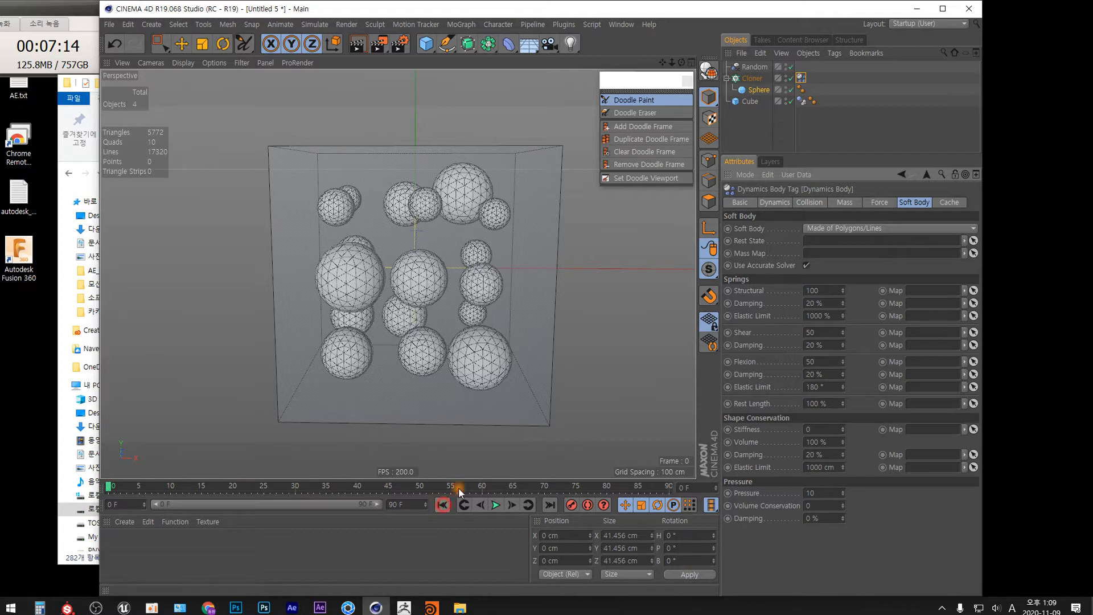
click(497, 505)
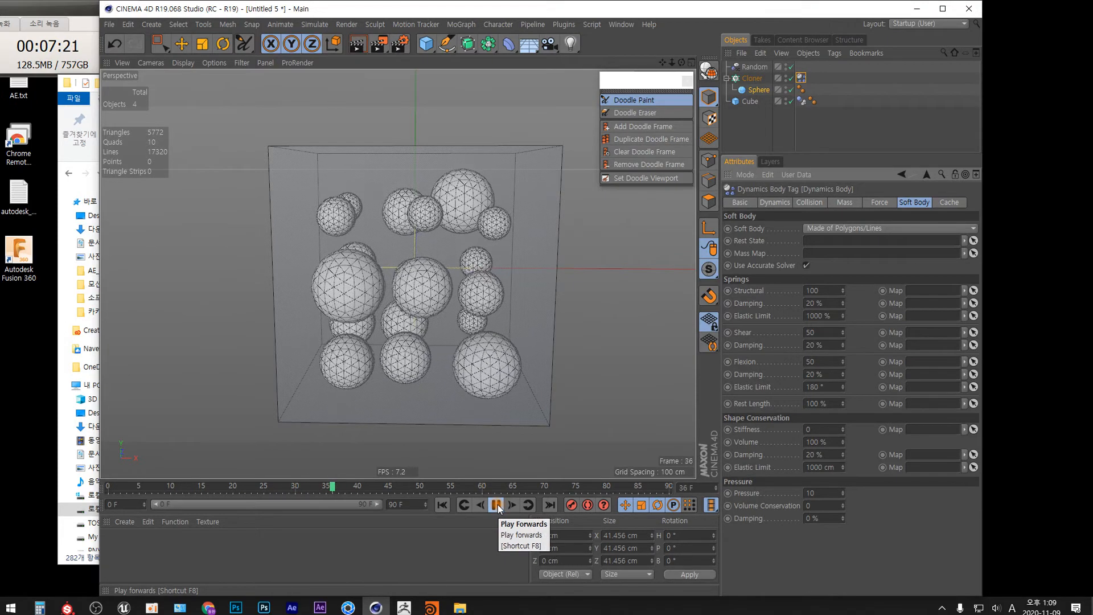
click(497, 504)
click(455, 505)
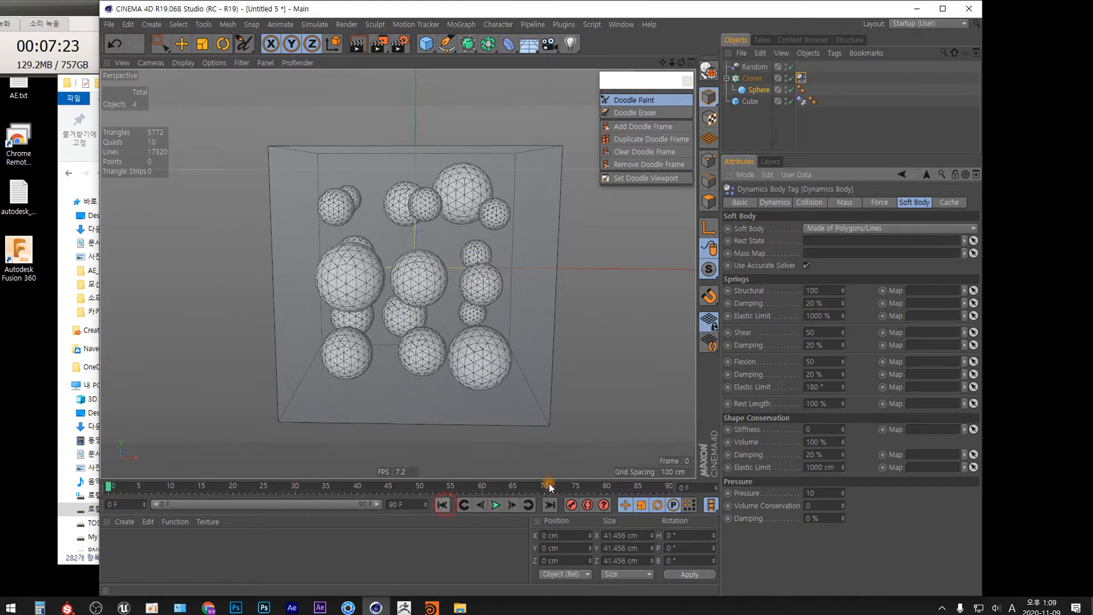
Step: Set the soft body pressure to 100, play the simulation and rewind it
click(814, 493)
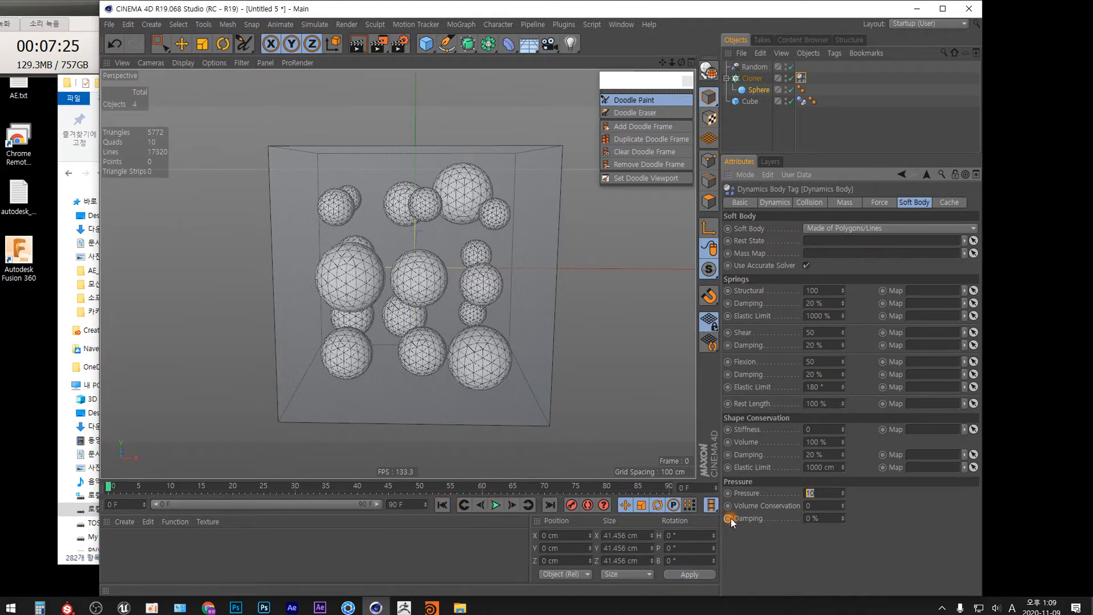
text(100)
click(442, 505)
click(496, 505)
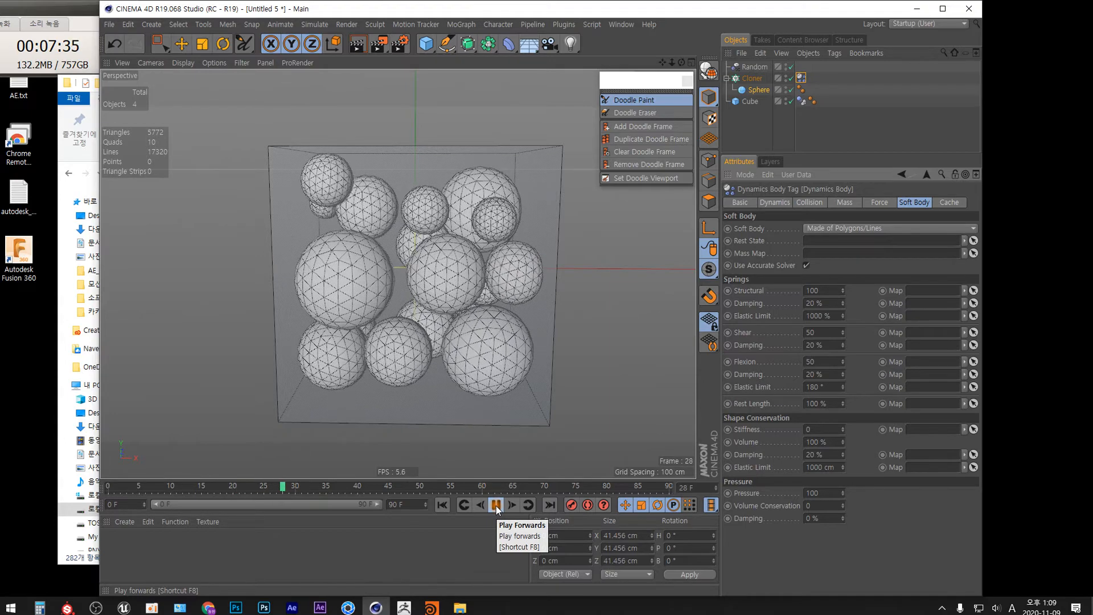
click(496, 505)
click(443, 505)
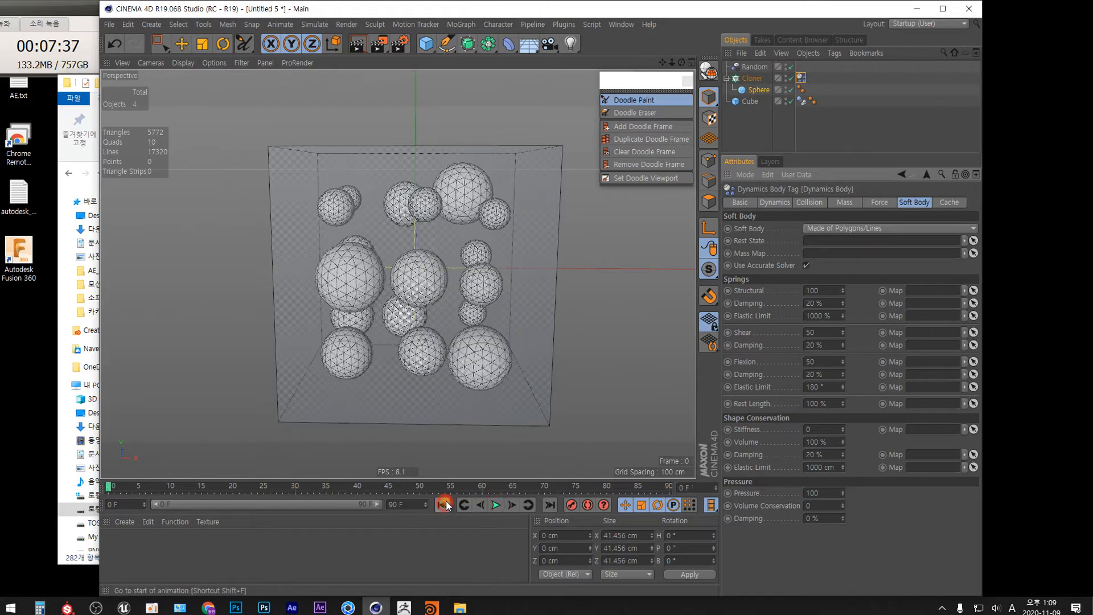
Step: Set the soft body pressure to 200 and play the simulation
click(826, 493)
text(200)
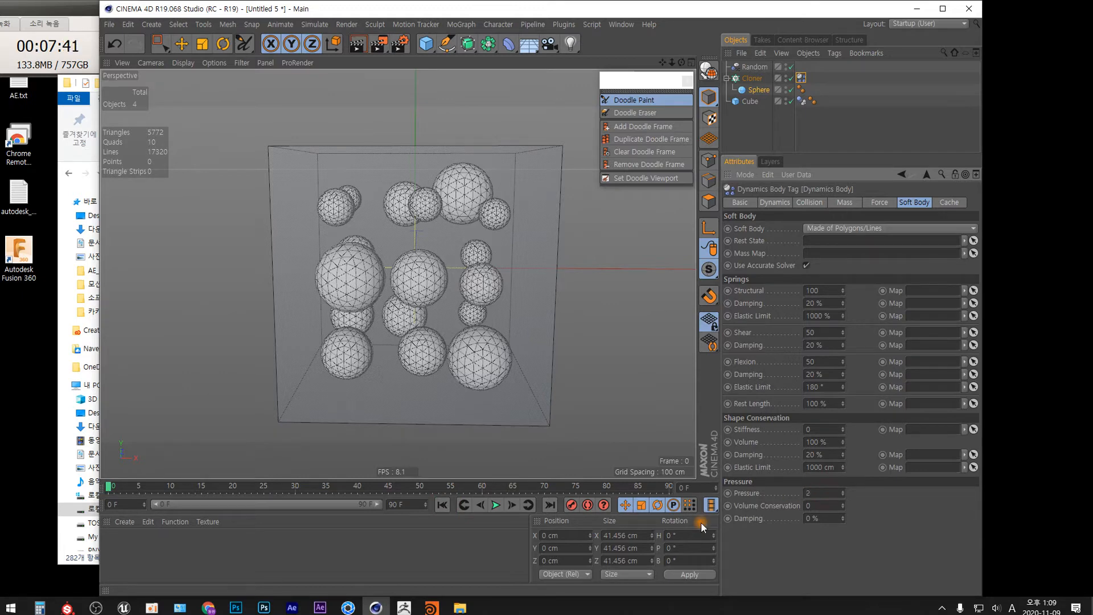
key(Return)
click(497, 505)
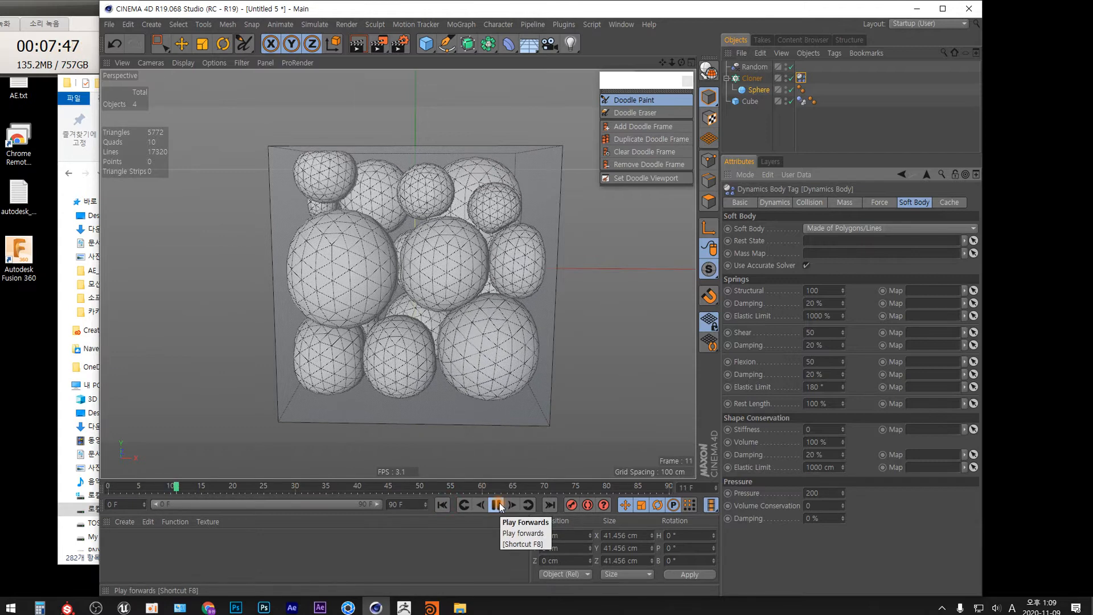
click(497, 504)
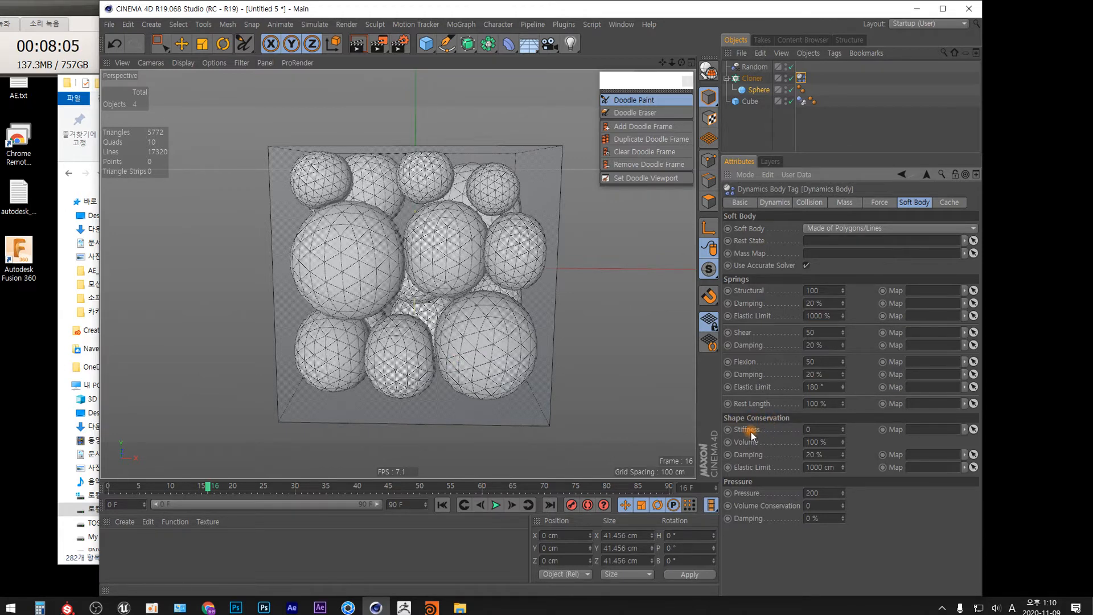
Step: Set the shape conservation volume to 20%, play the simulation from the start and rewind it
click(824, 442)
text(20)
key(Return)
key(Tab)
click(826, 517)
click(443, 505)
click(496, 505)
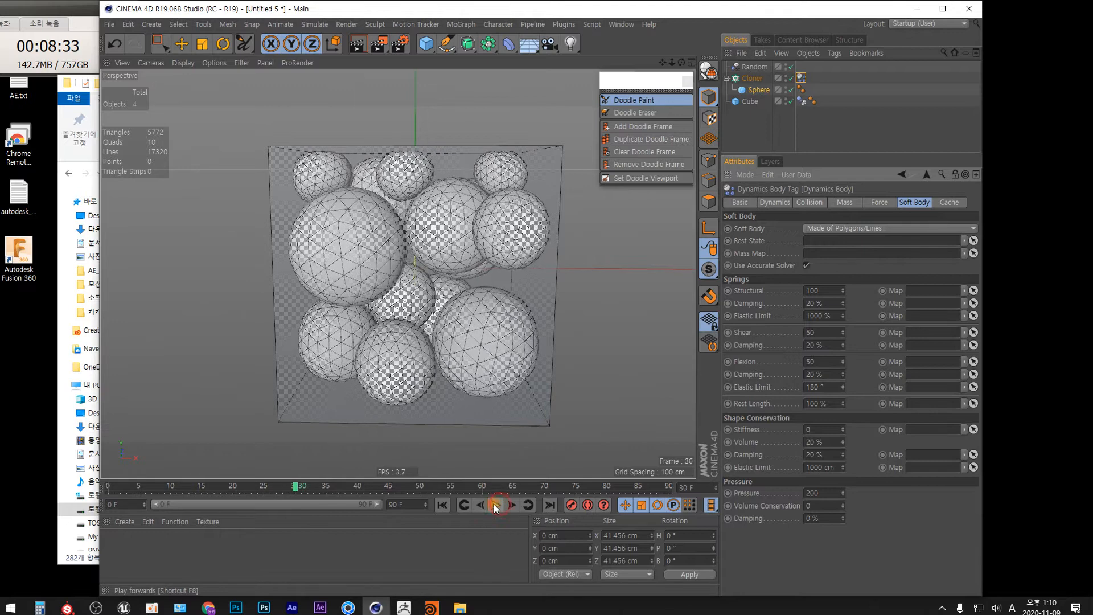
click(497, 505)
click(442, 505)
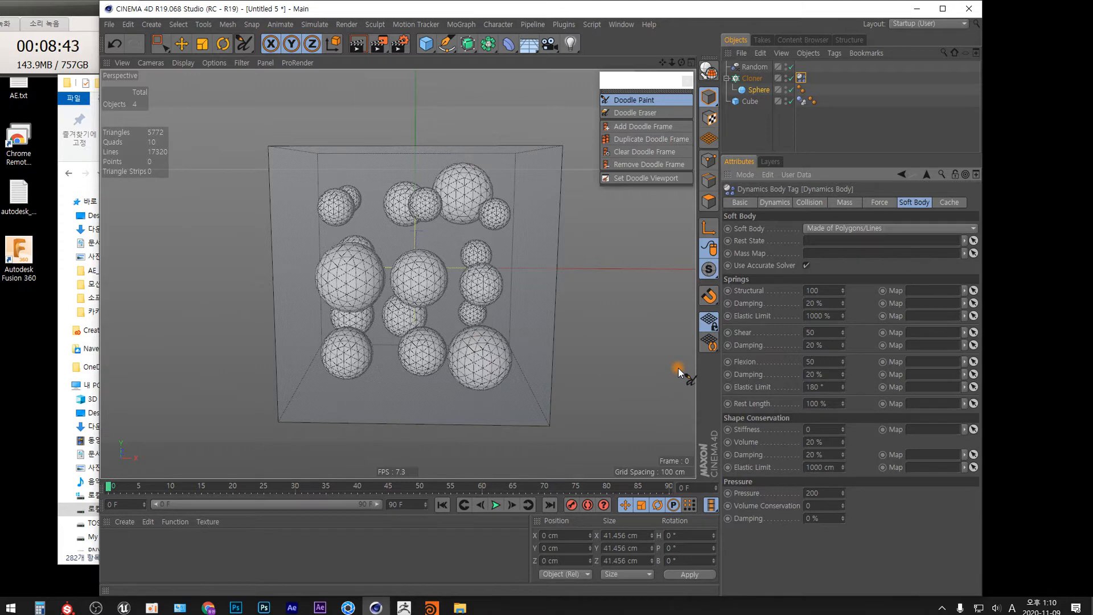
Step: Set the structural spring value to 30 and play the simulation
double_click(819, 291)
text(30)
key(Return)
click(495, 505)
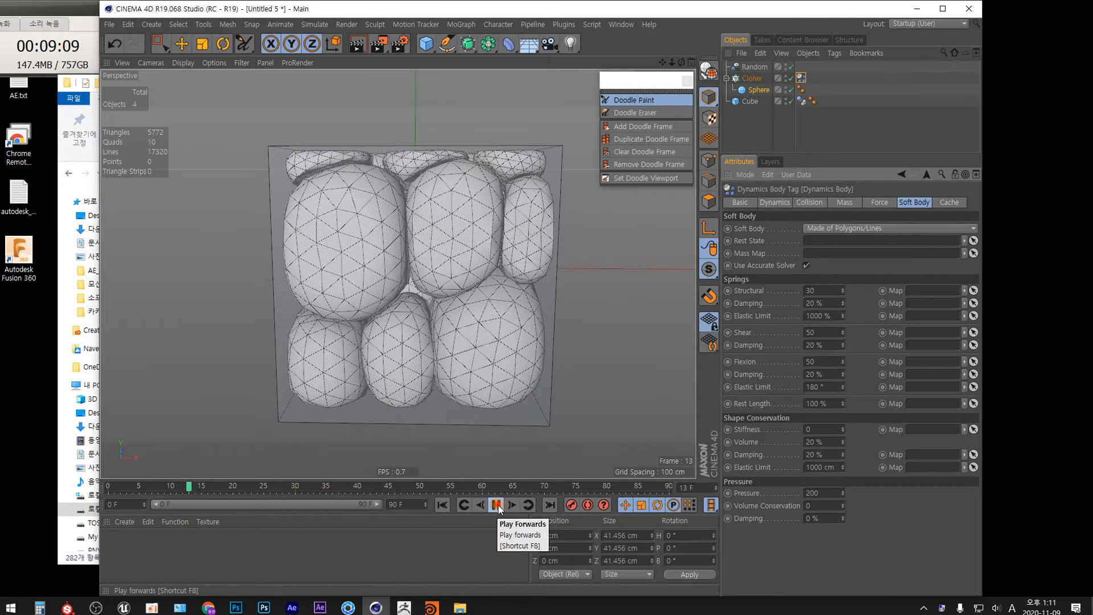
click(443, 503)
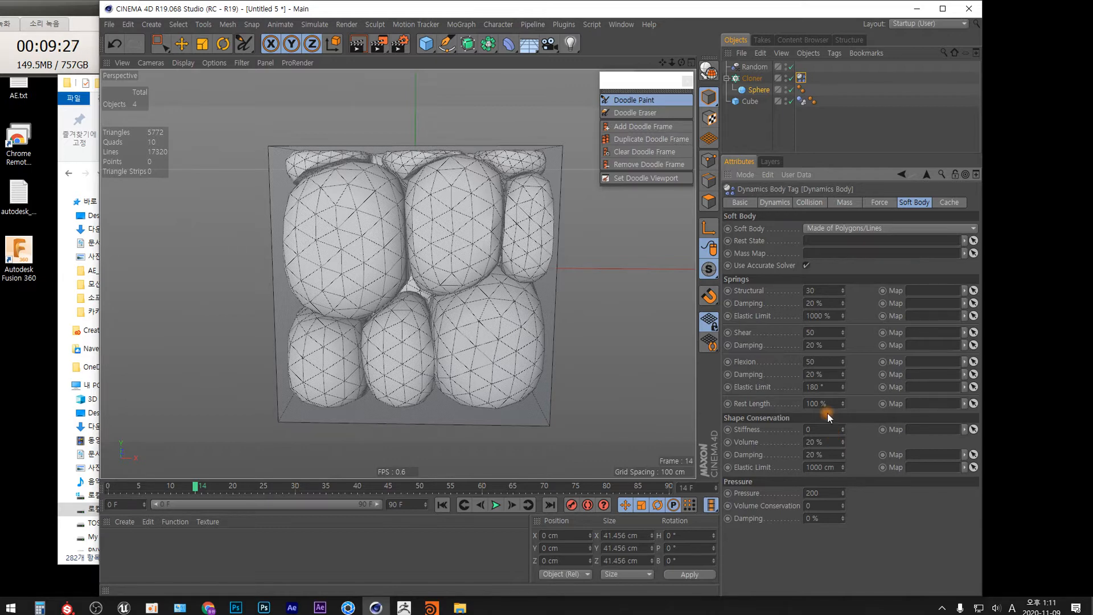
Step: Set the structural, shear and flexion spring damping each to 50%
double_click(812, 303)
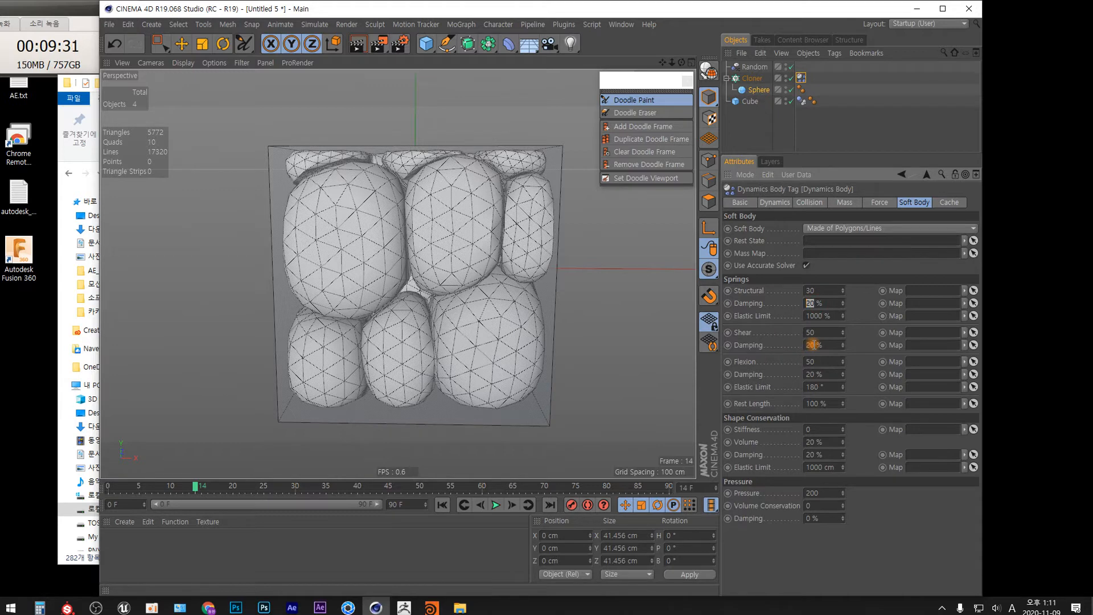
text(50)
double_click(813, 345)
text(50)
double_click(811, 374)
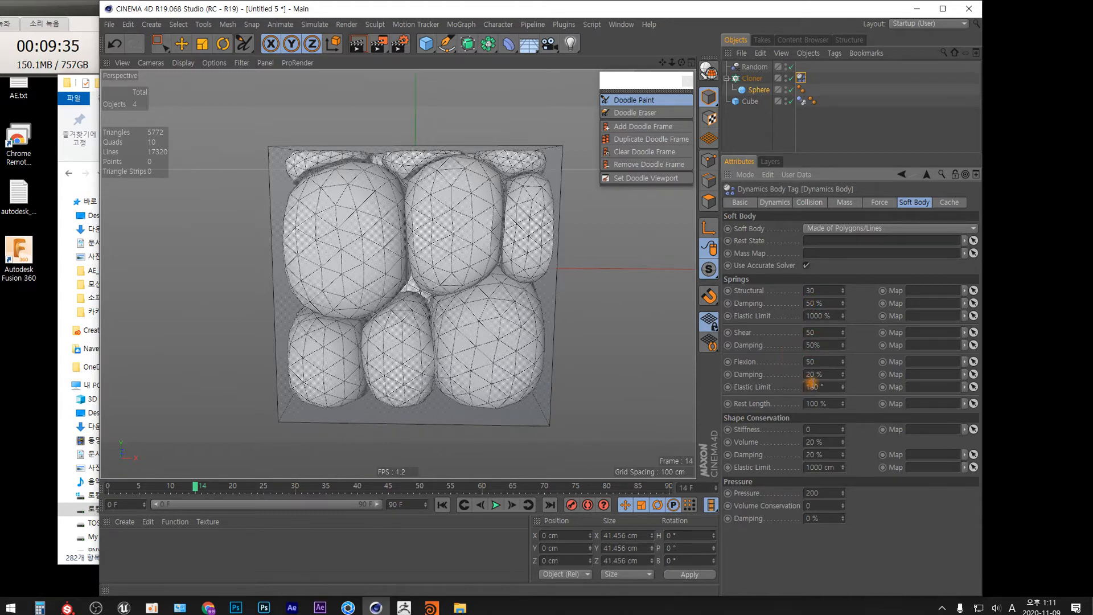
text(50)
key(Return)
double_click(812, 517)
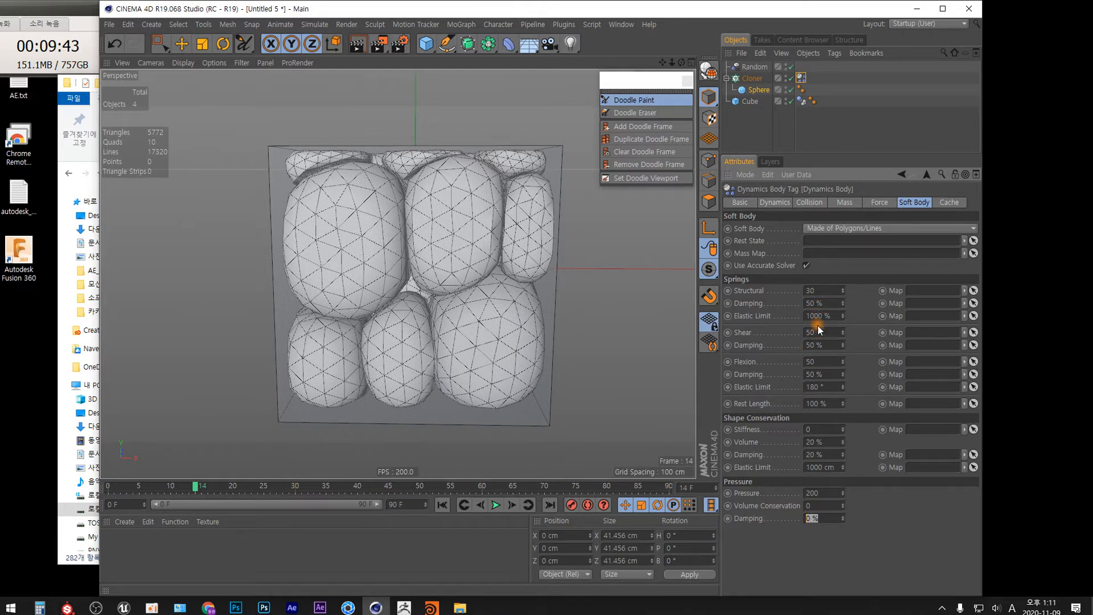
Step: Replay the simulation from the first frame
drag(477, 265, 488, 283)
click(442, 505)
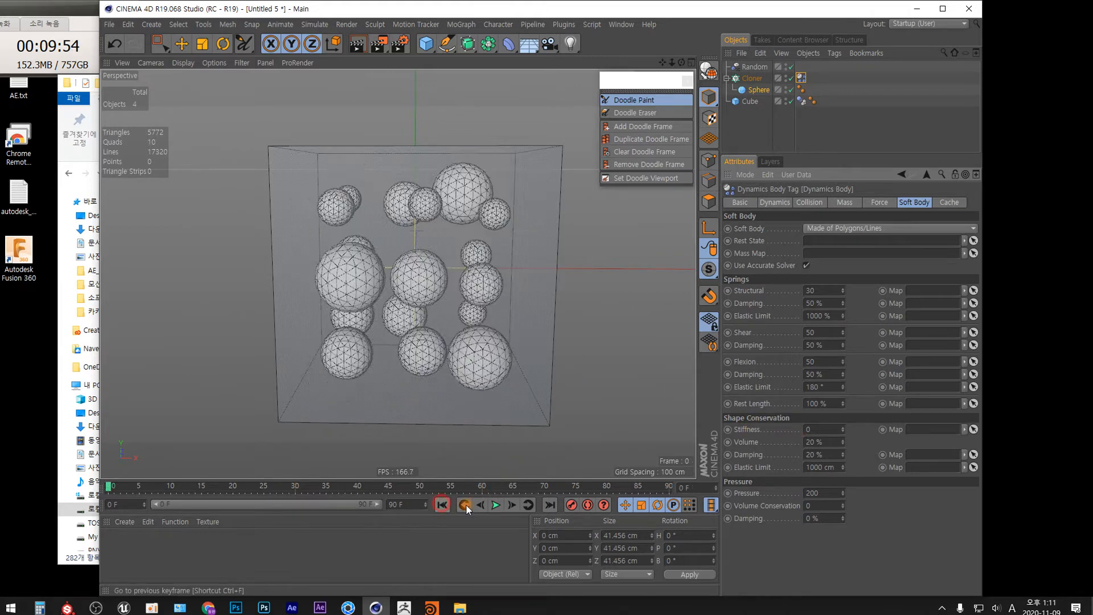
click(496, 505)
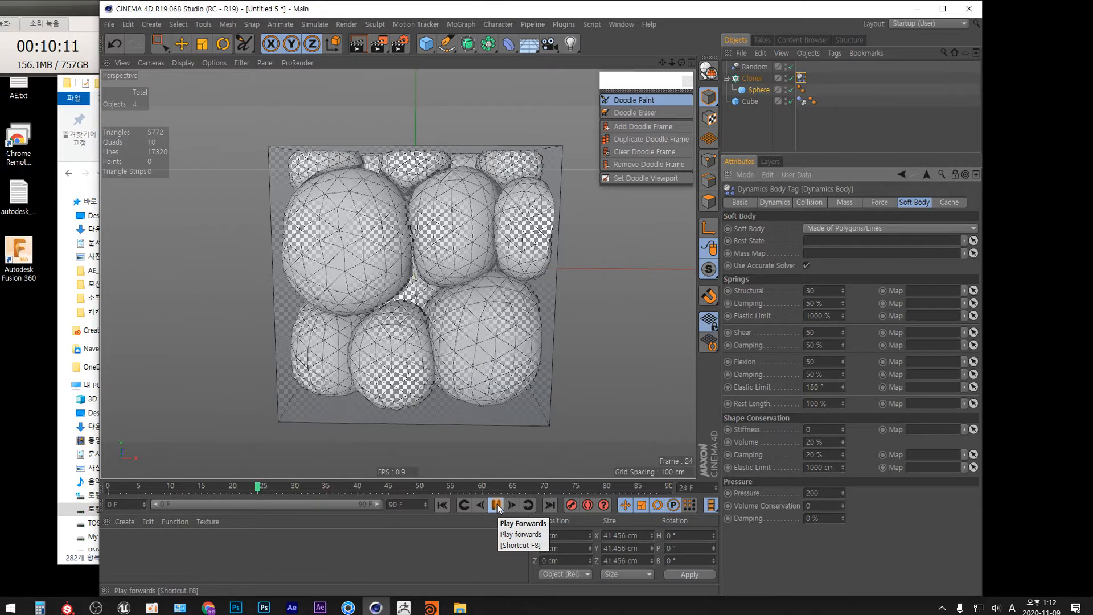
alt+drag(476, 279, 476, 281)
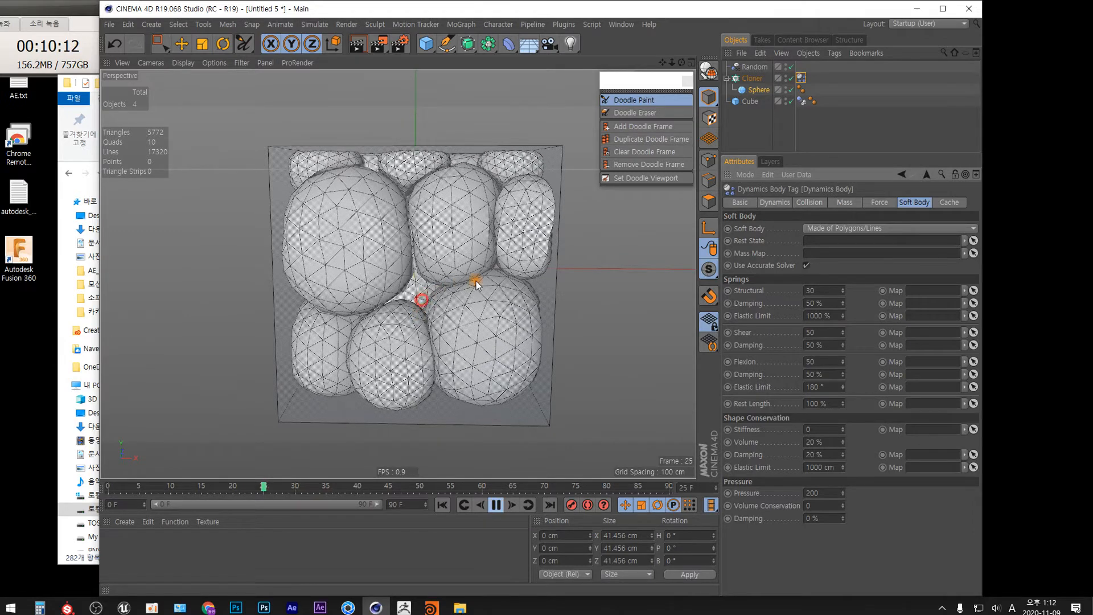
click(562, 306)
click(497, 505)
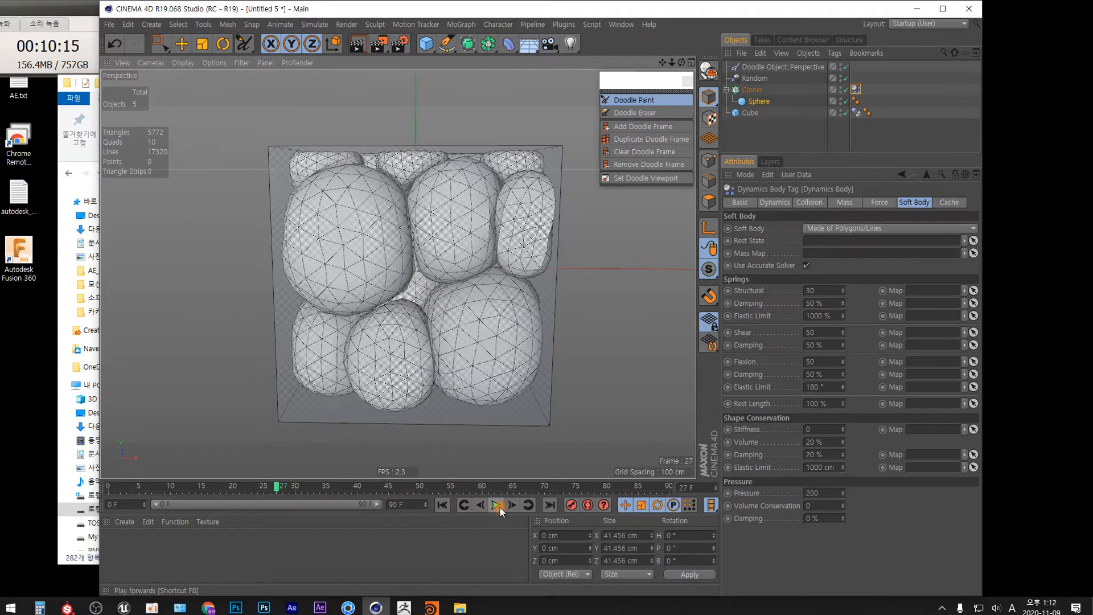
Step: Add a Turbulence particle modifier to the scene
click(496, 527)
mouse_move(433, 305)
alt+mouse_down()
mouse_move(566, 319)
mouse_move(588, 303)
mouse_move(647, 300)
mouse_move(506, 337)
mouse_move(472, 389)
mouse_move(439, 317)
mouse_move(442, 281)
mouse_move(463, 383)
mouse_move(443, 288)
alt+mouse_up()
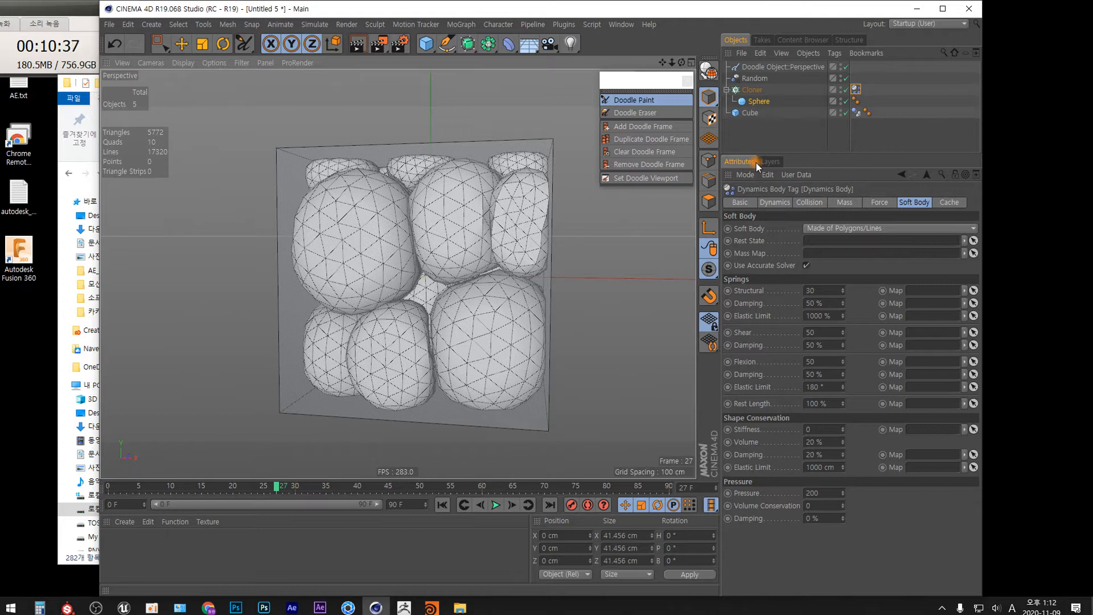
click(316, 26)
mouse_move(336, 72)
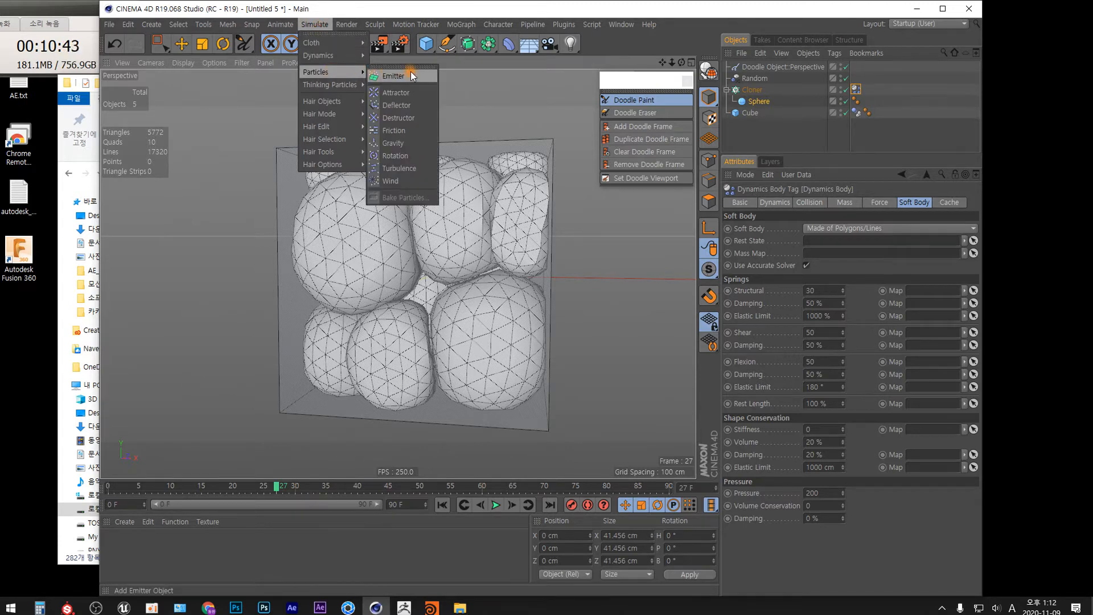
click(410, 168)
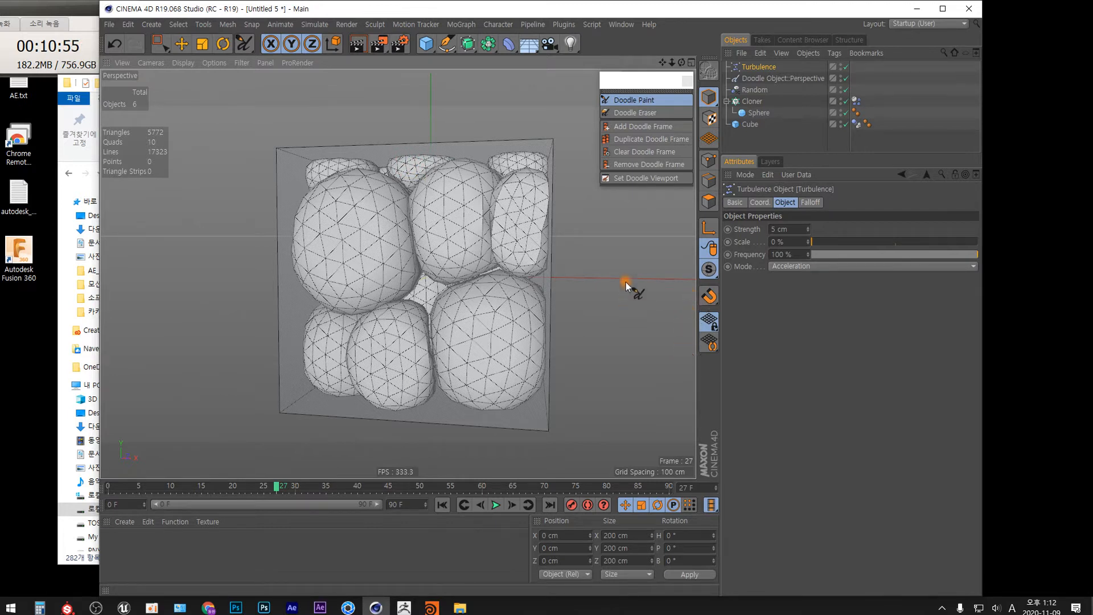
Step: Move the Turbulence object to about -211 cm on X and open its Strength value
key(e)
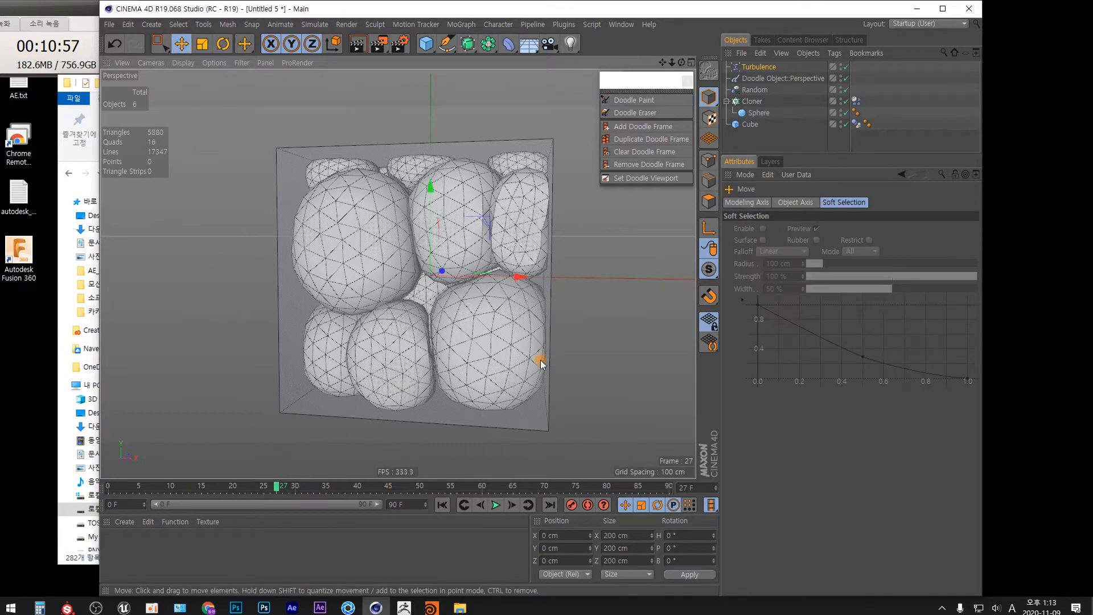
mouse_move(517, 277)
mouse_down()
mouse_move(308, 302)
mouse_move(342, 385)
mouse_move(334, 327)
mouse_move(344, 313)
mouse_move(338, 386)
mouse_up()
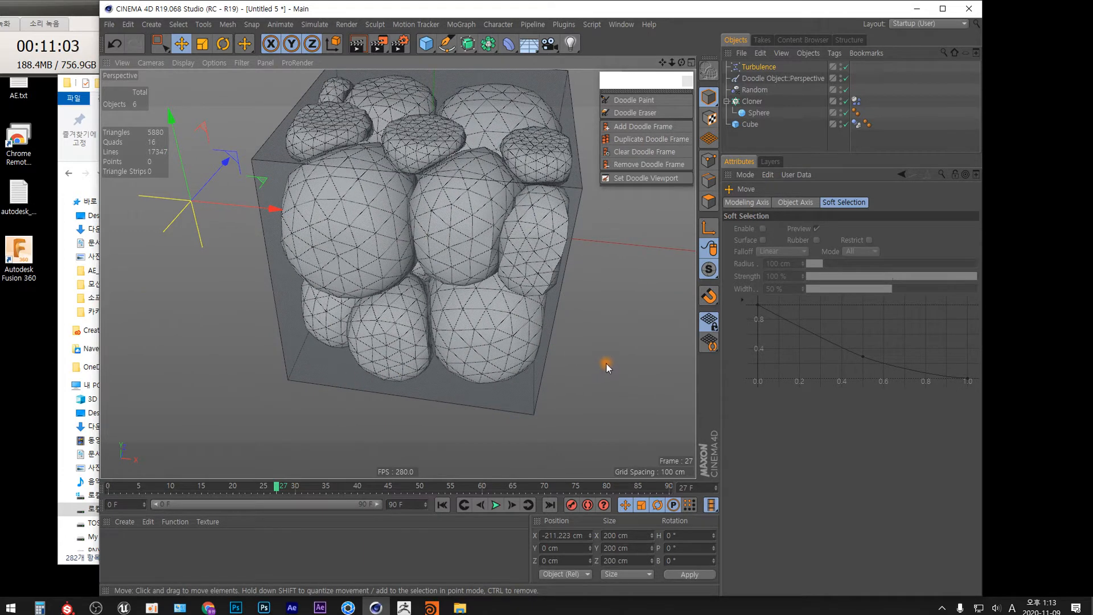
click(759, 67)
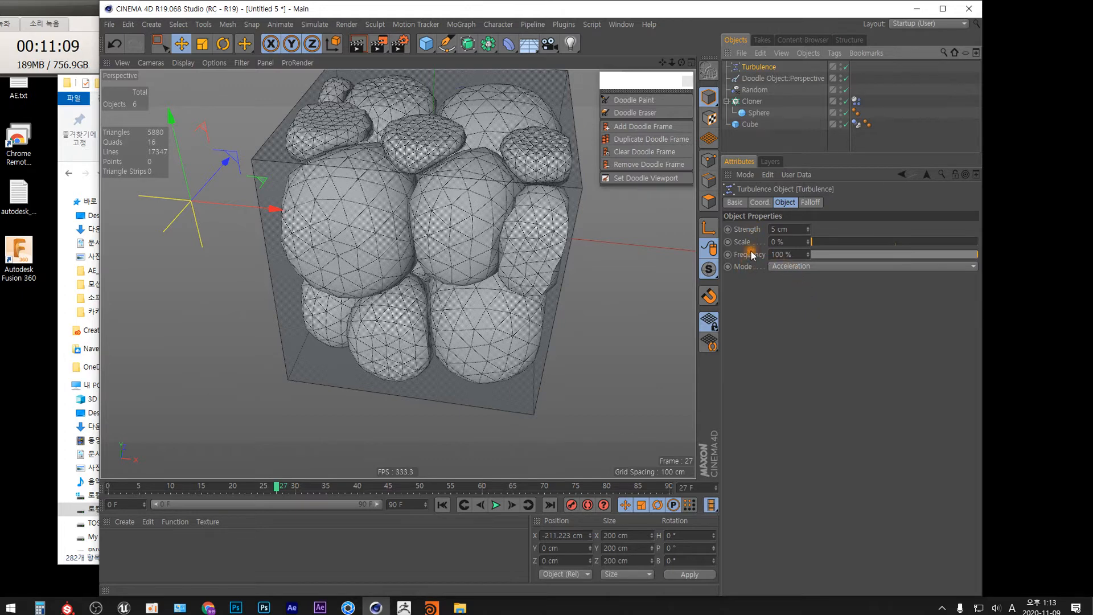
click(773, 229)
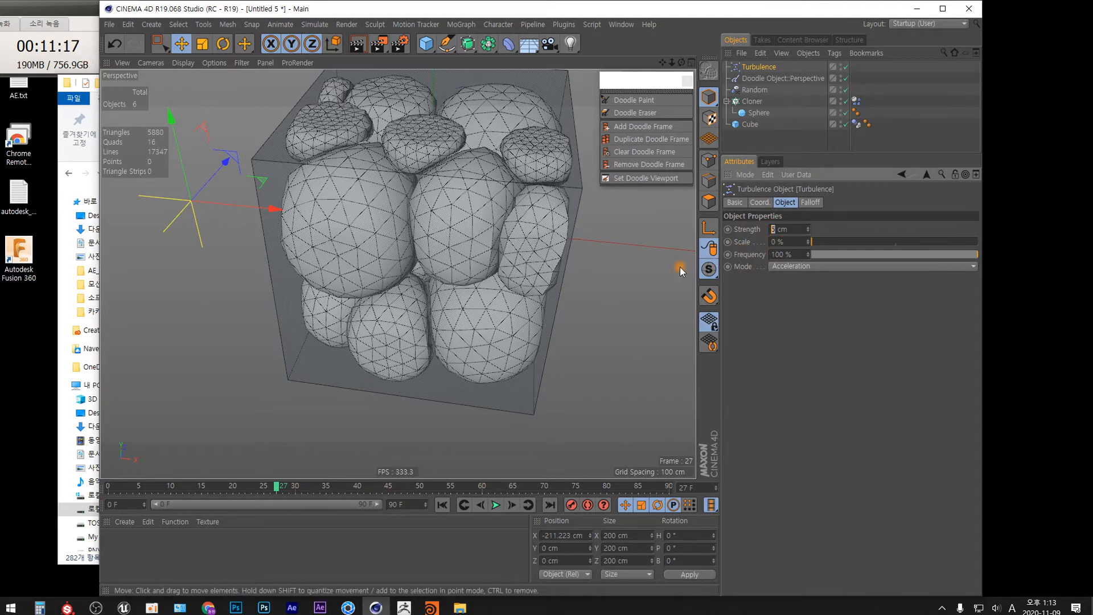
Step: Select the sphere and set its segments to 12
alt+drag(505, 253, 498, 212)
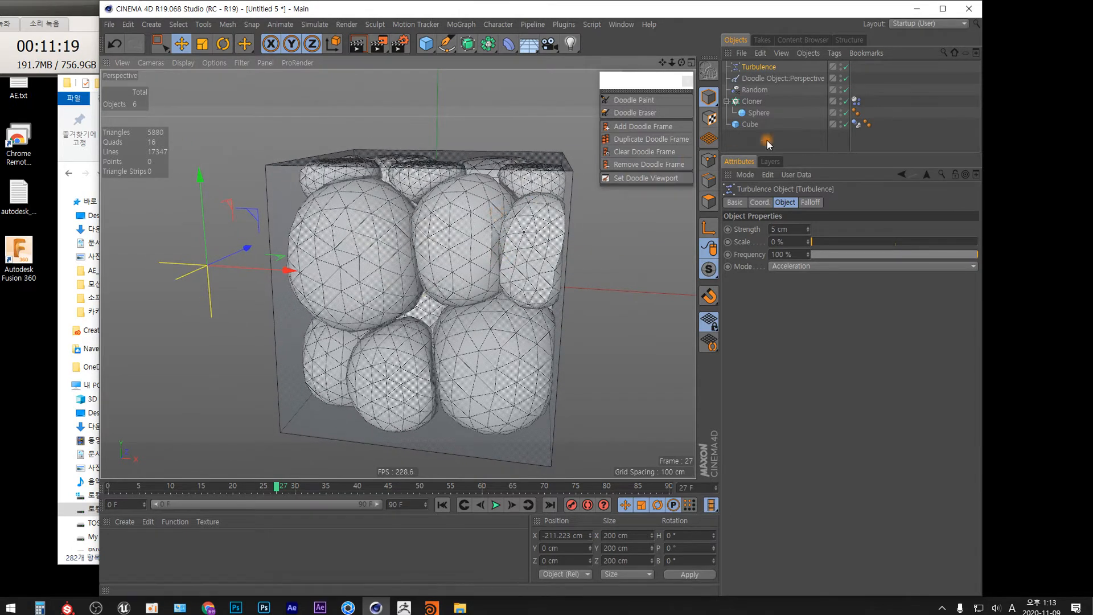
click(497, 212)
double_click(791, 243)
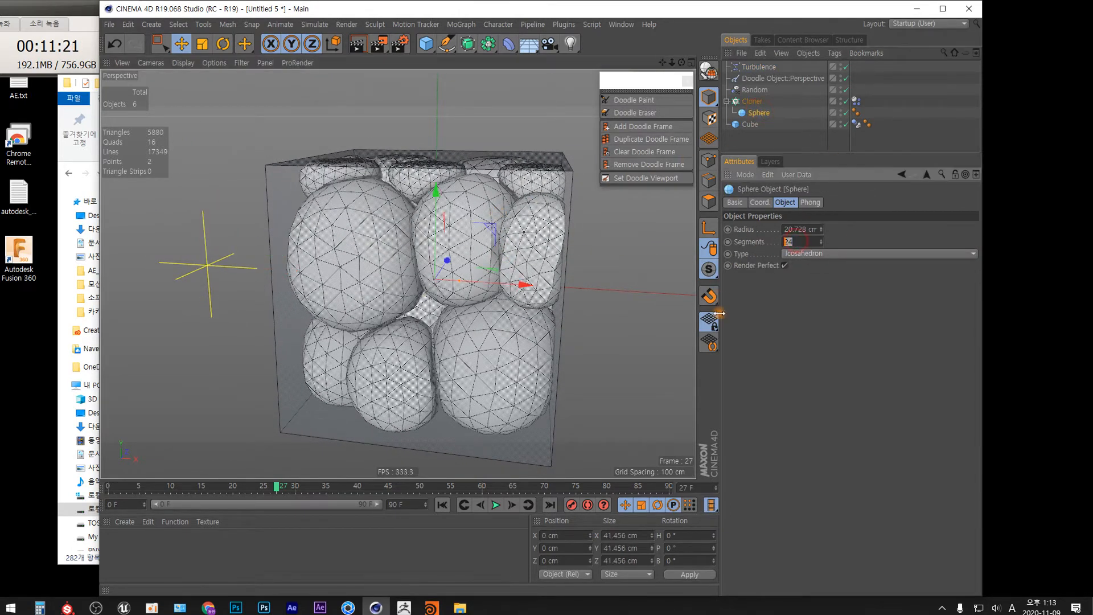
text(12)
key(Return)
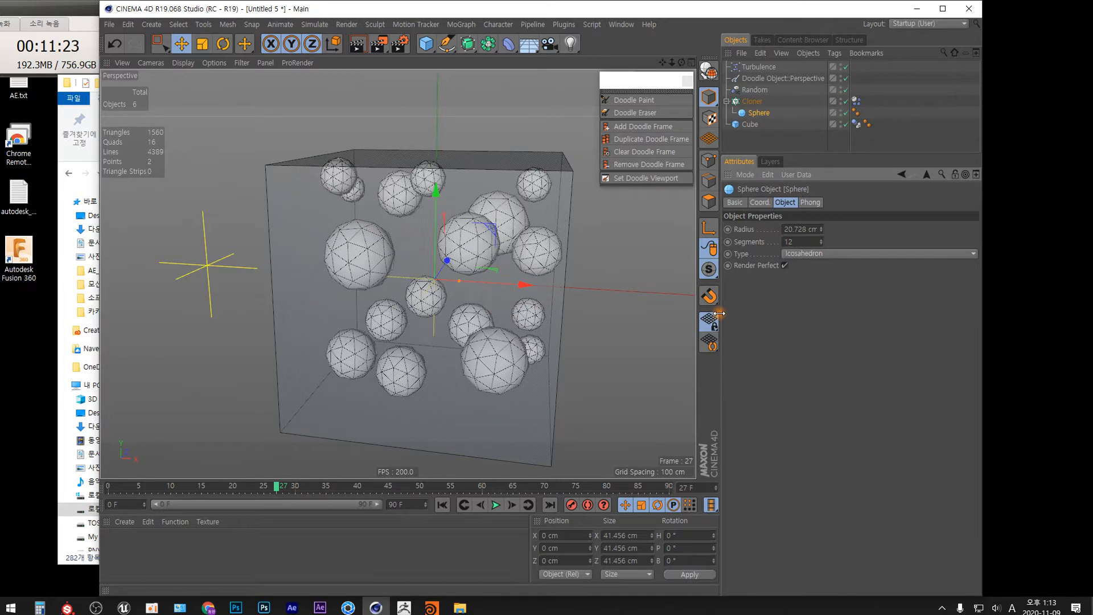
Step: Replay the simulation from the first frame
click(443, 505)
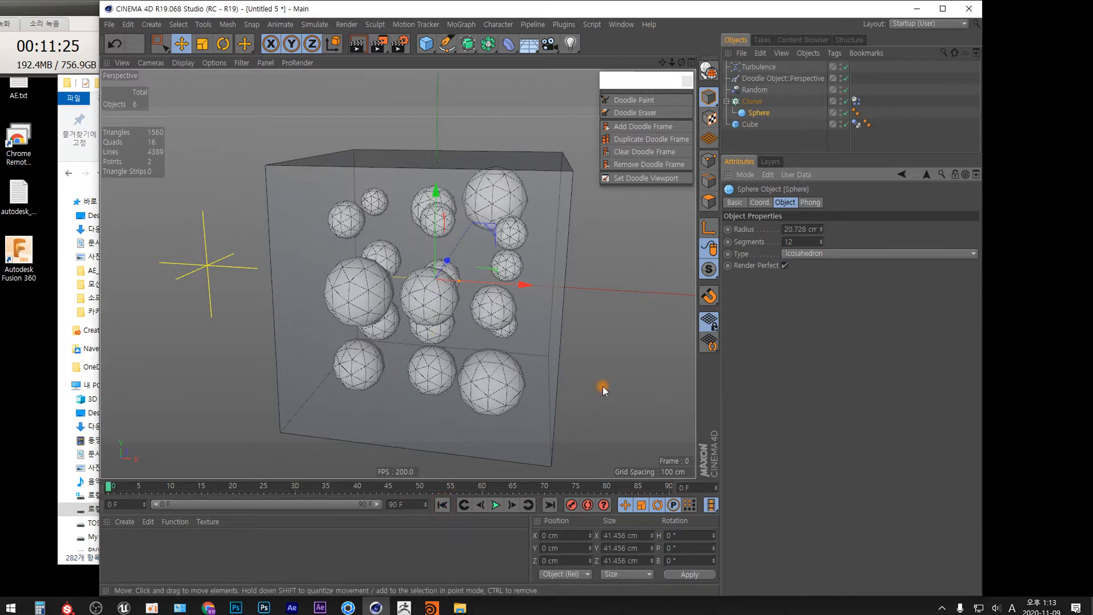
click(498, 506)
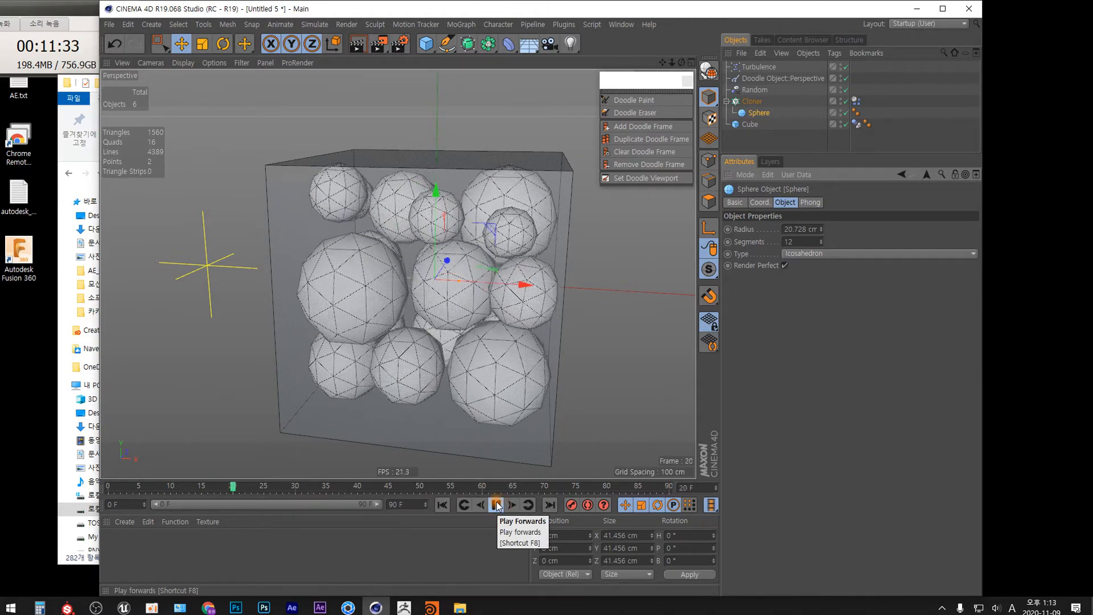
click(497, 505)
Step: Extend the animation to 300 frames and return to the first frame
drag(400, 505, 358, 510)
text(300)
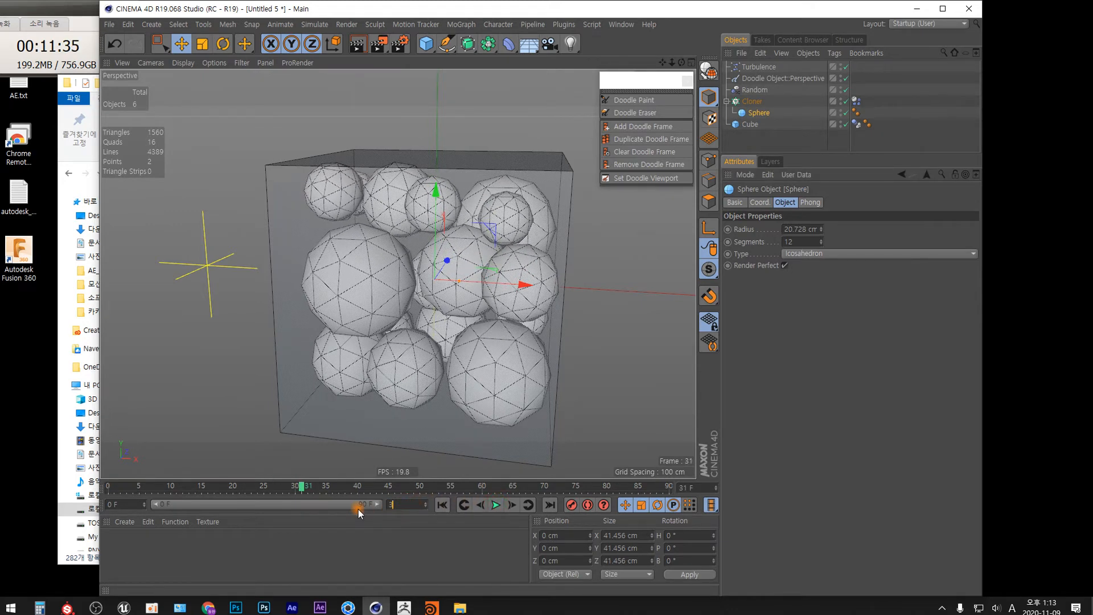
double_click(251, 508)
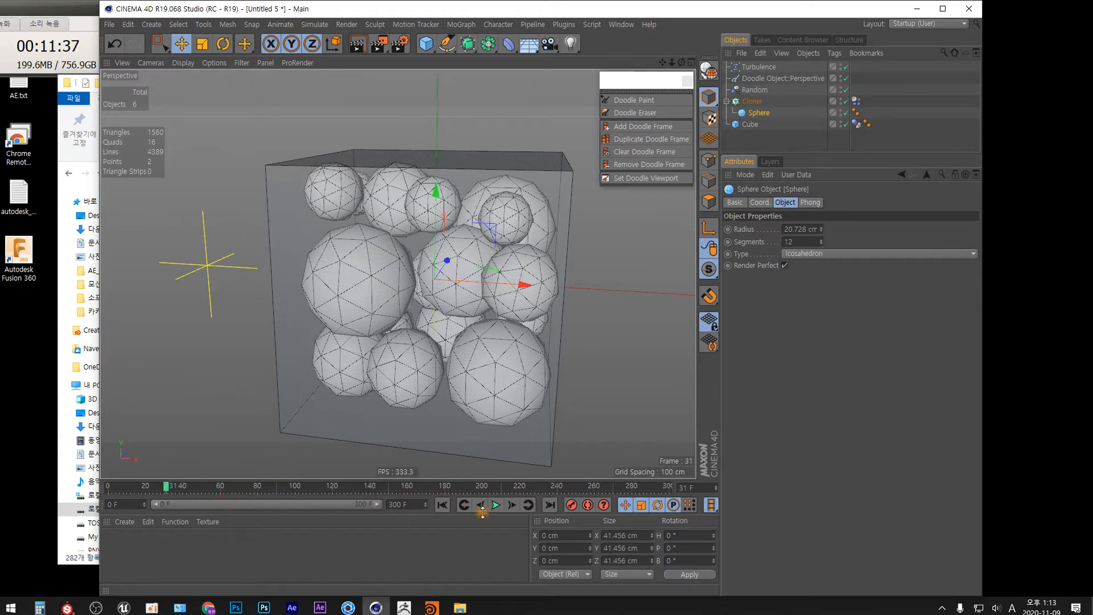
click(444, 505)
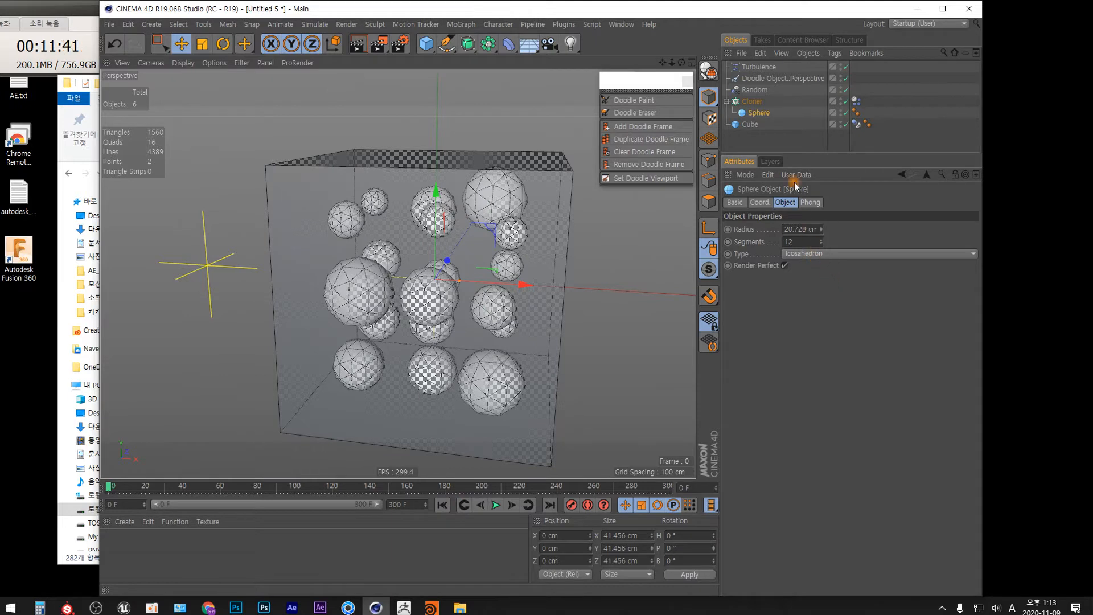
Step: Set the Turbulence Strength to 50 cm and play the simulation
click(757, 67)
click(776, 230)
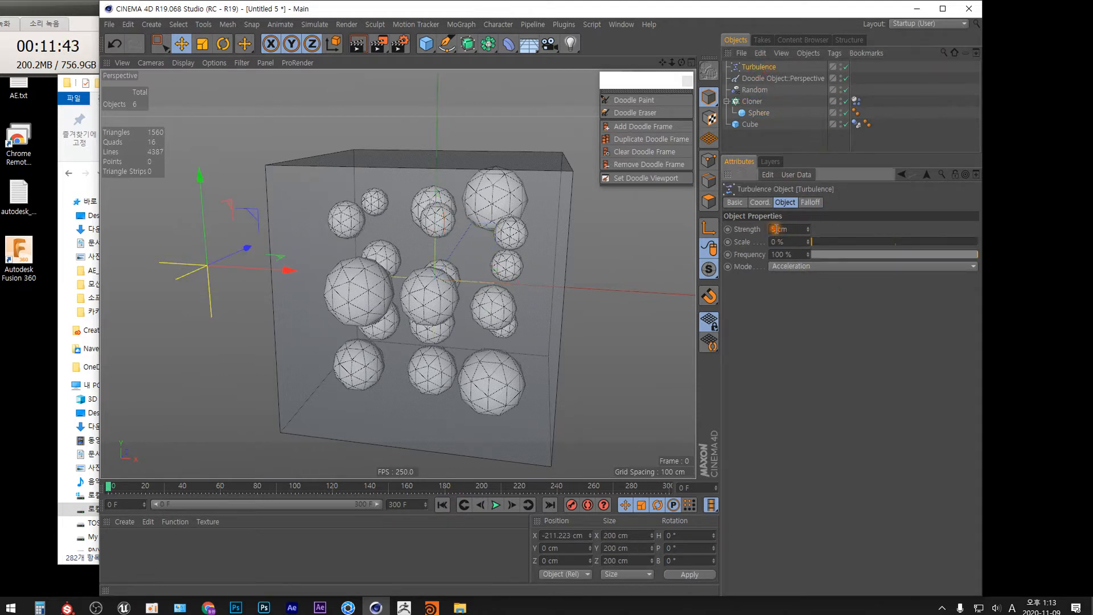
text(0)
key(Return)
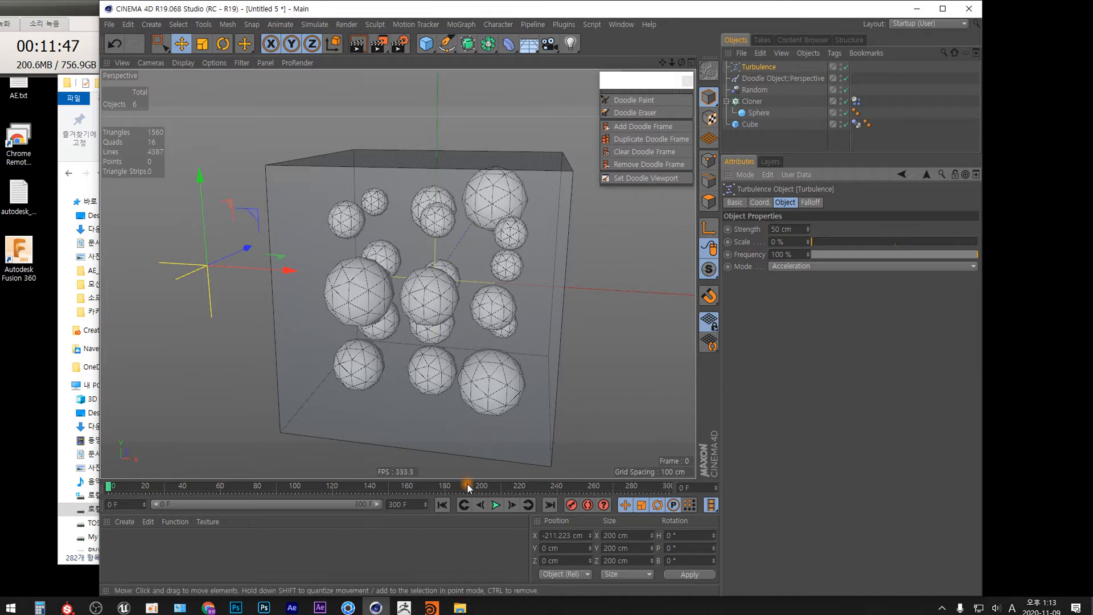
click(496, 505)
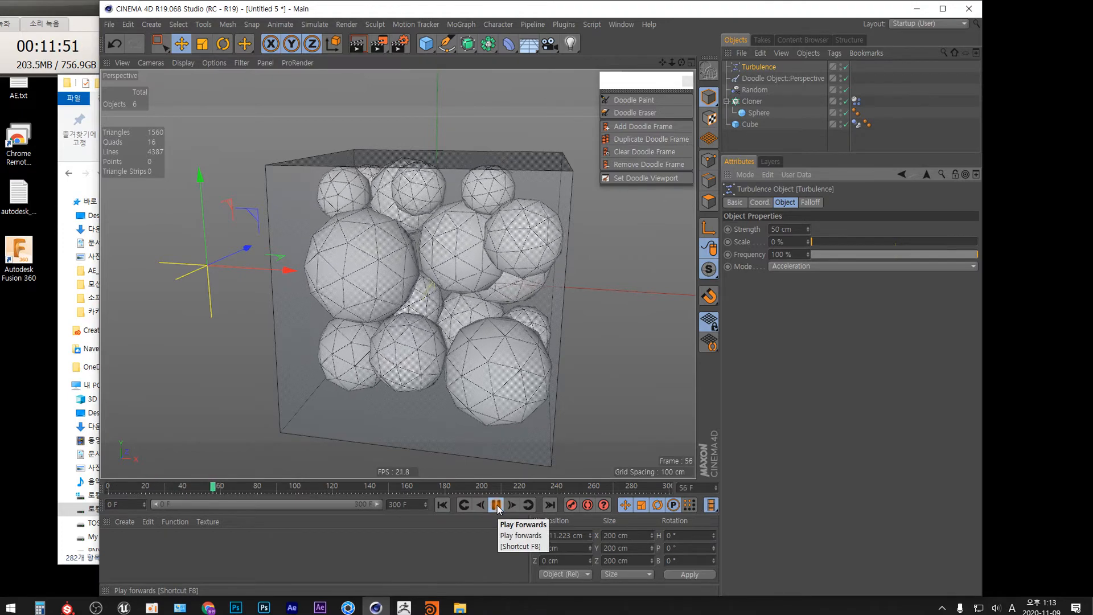
click(497, 504)
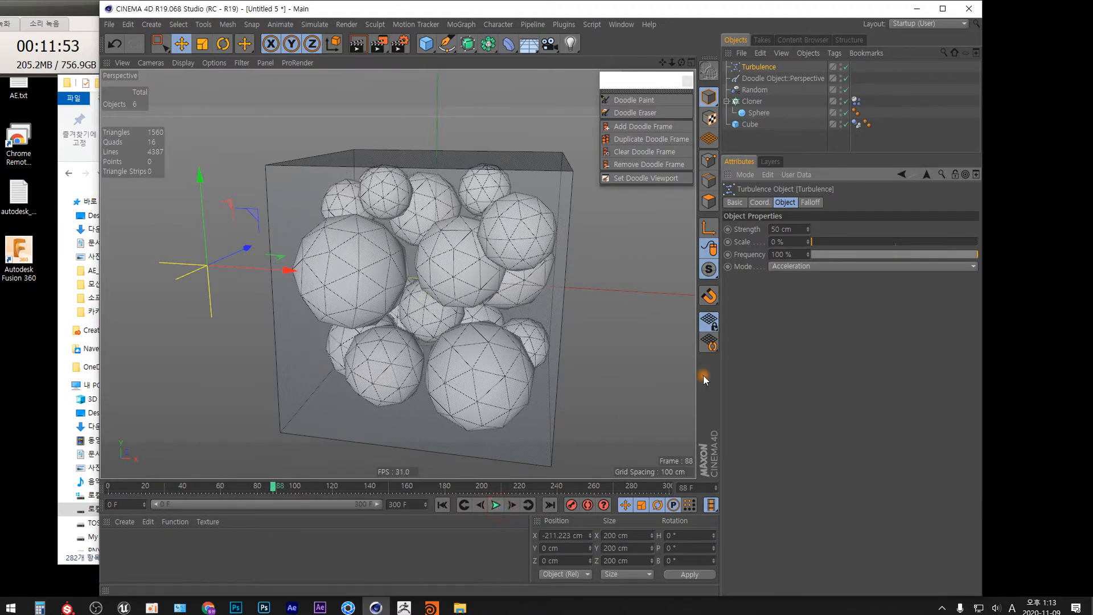
Step: Raise the Turbulence Scale to about 200% and replay the simulation from the start
drag(815, 241, 816, 242)
click(442, 505)
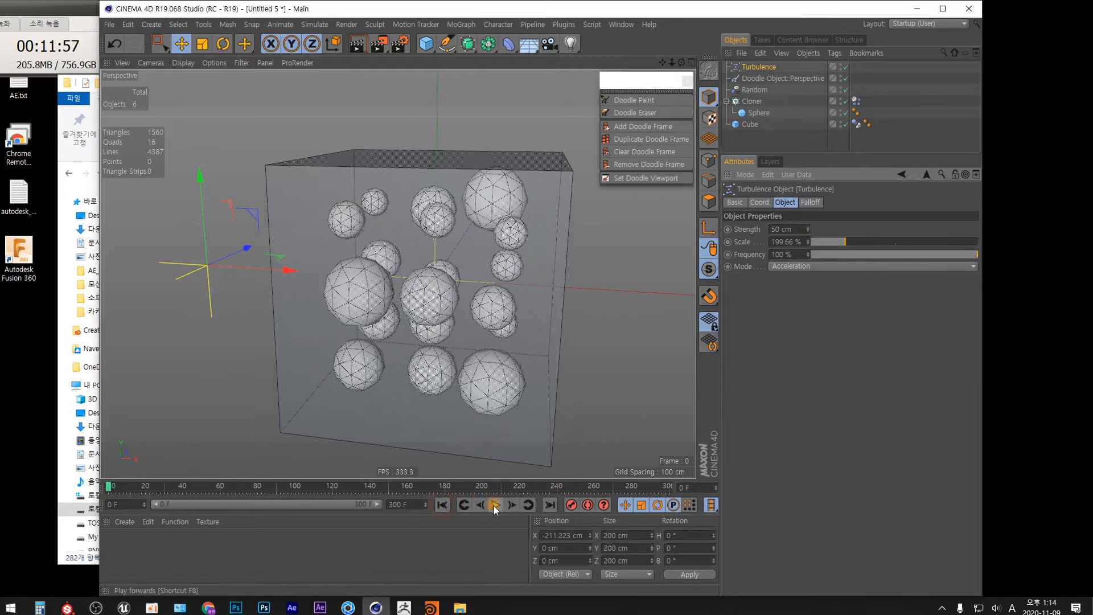
click(496, 505)
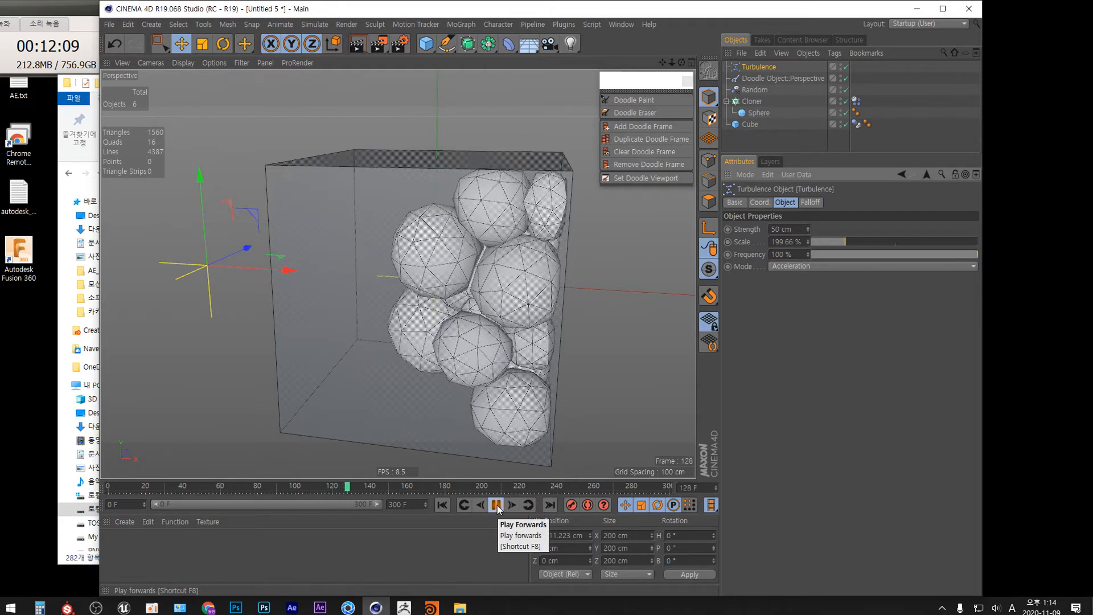
click(497, 505)
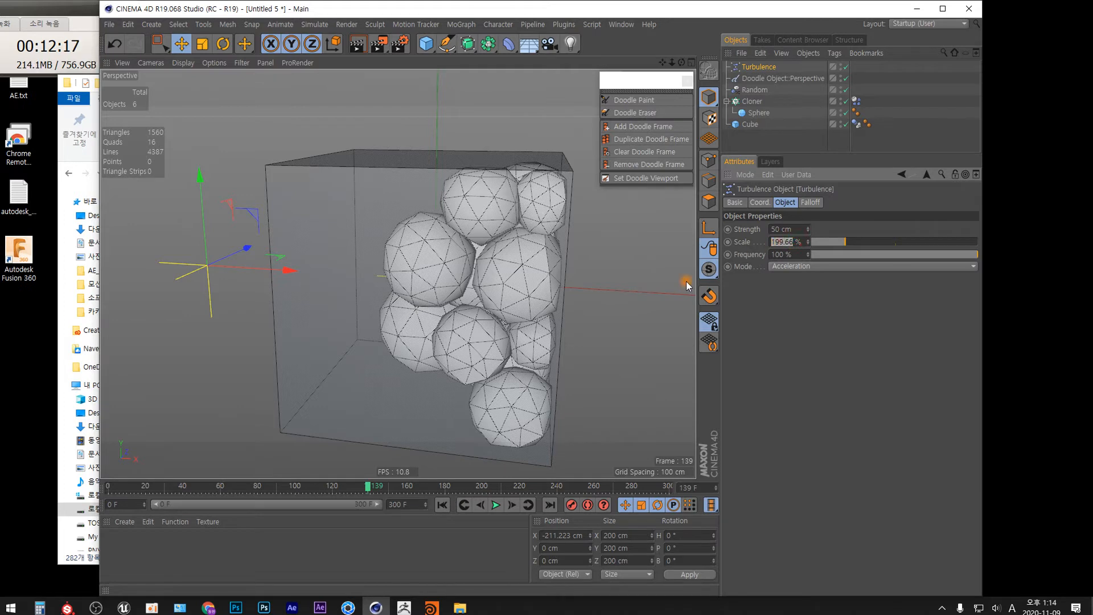
Step: Raise the Turbulence Scale to about 660% and replay the simulation from the start
drag(862, 240, 920, 241)
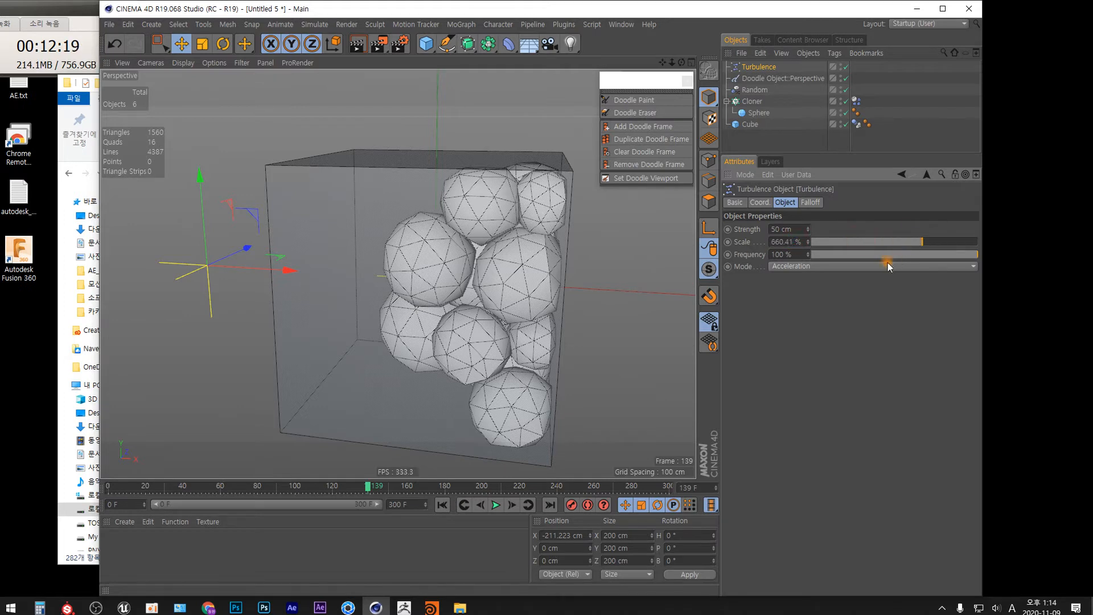
click(441, 505)
click(496, 505)
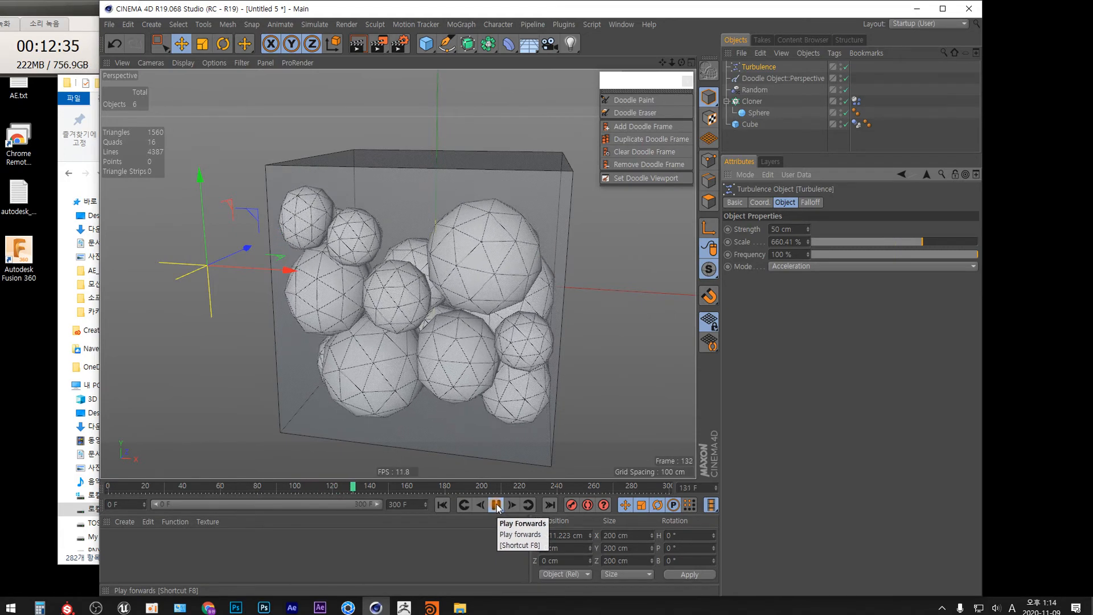
click(497, 508)
click(442, 505)
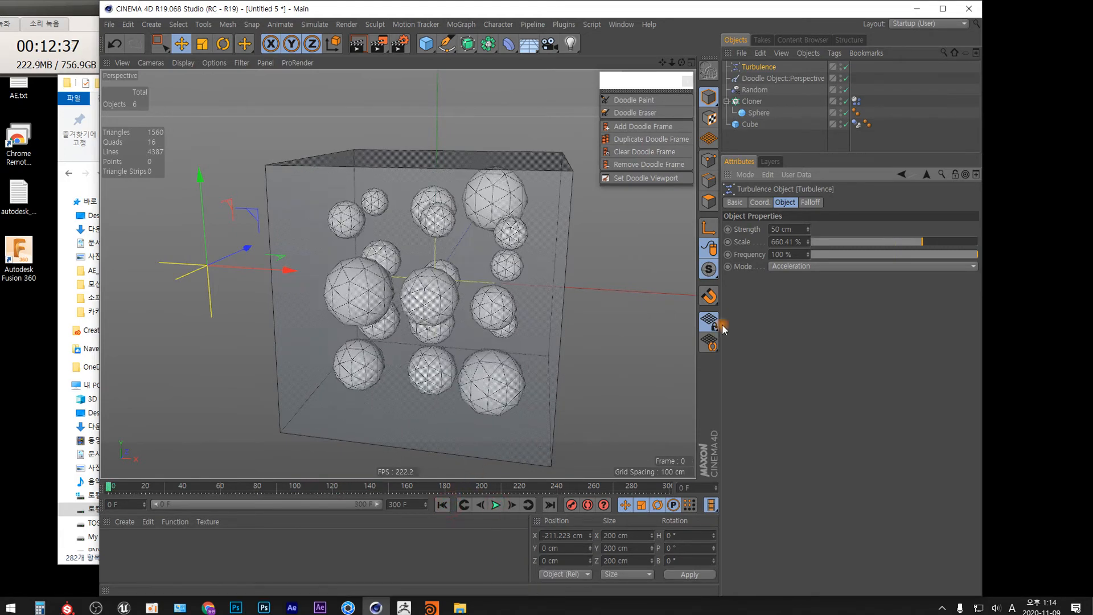
Step: Set the Turbulence Scale to 30% and play the simulation
click(789, 241)
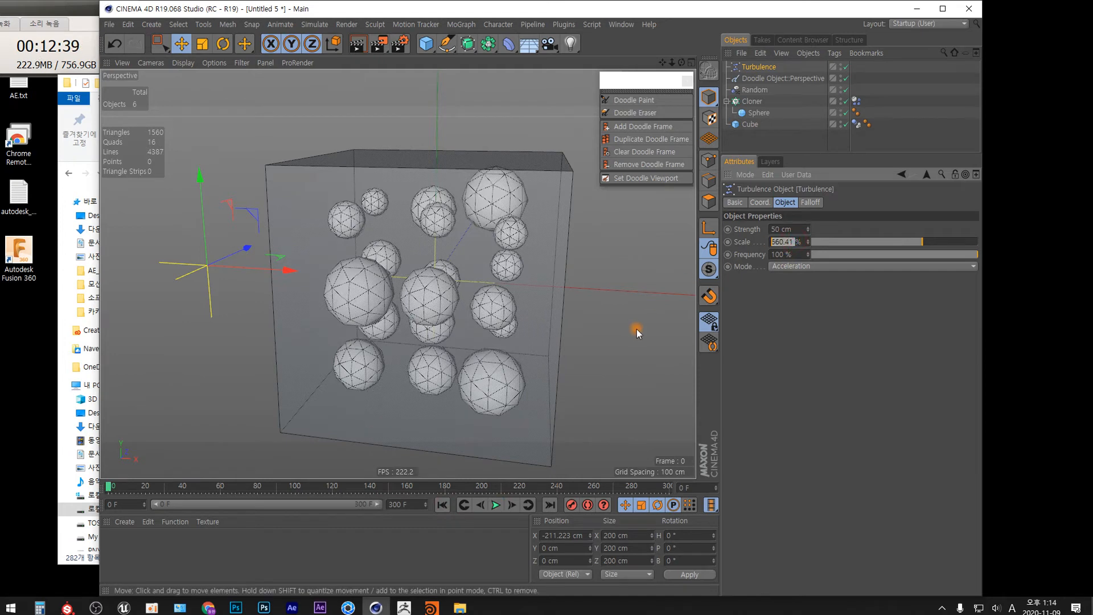
text(30)
key(Return)
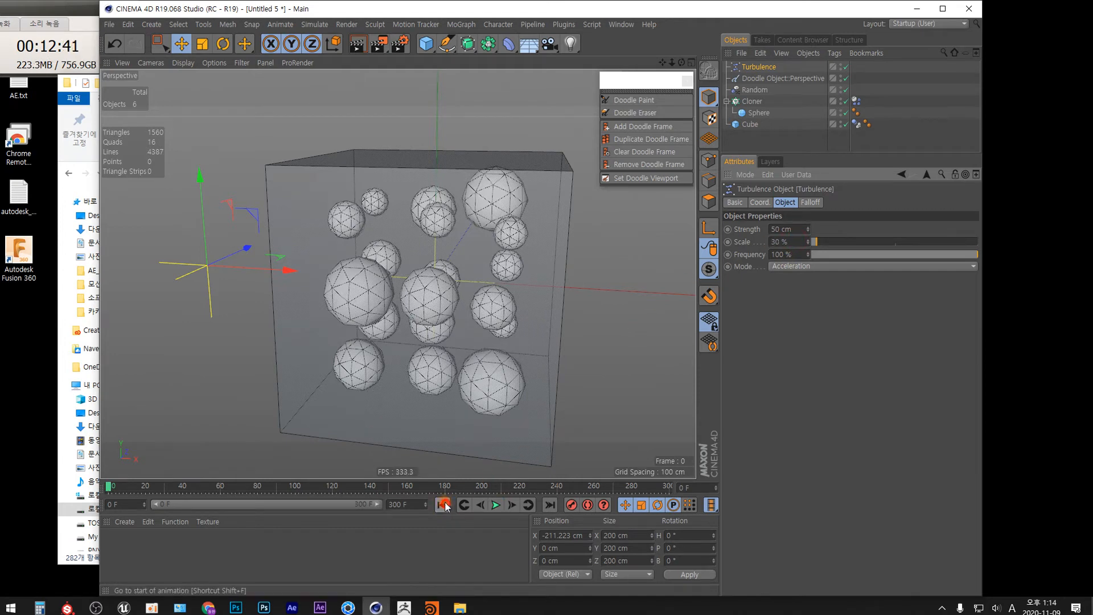
click(495, 504)
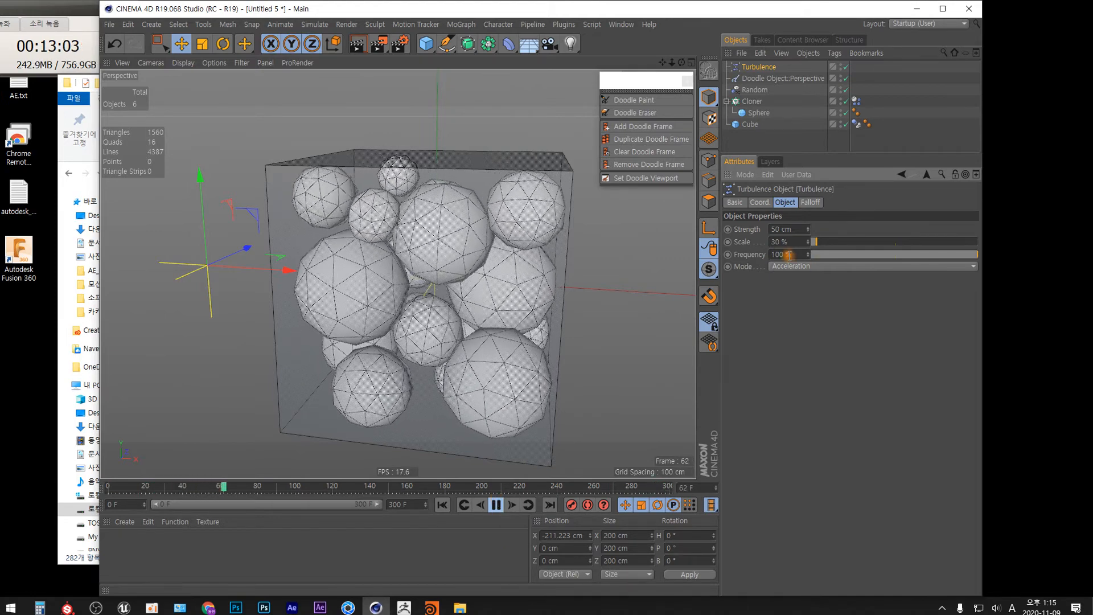
Step: Open the help page for the Turbulence Frequency parameter and close it
click(779, 254)
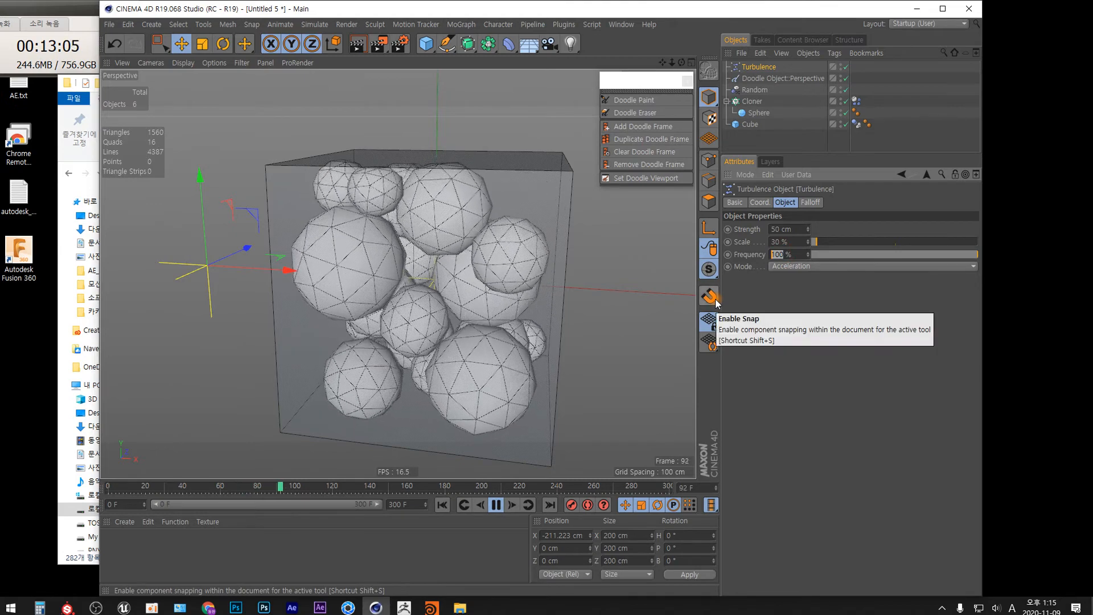
right_click(746, 255)
click(780, 476)
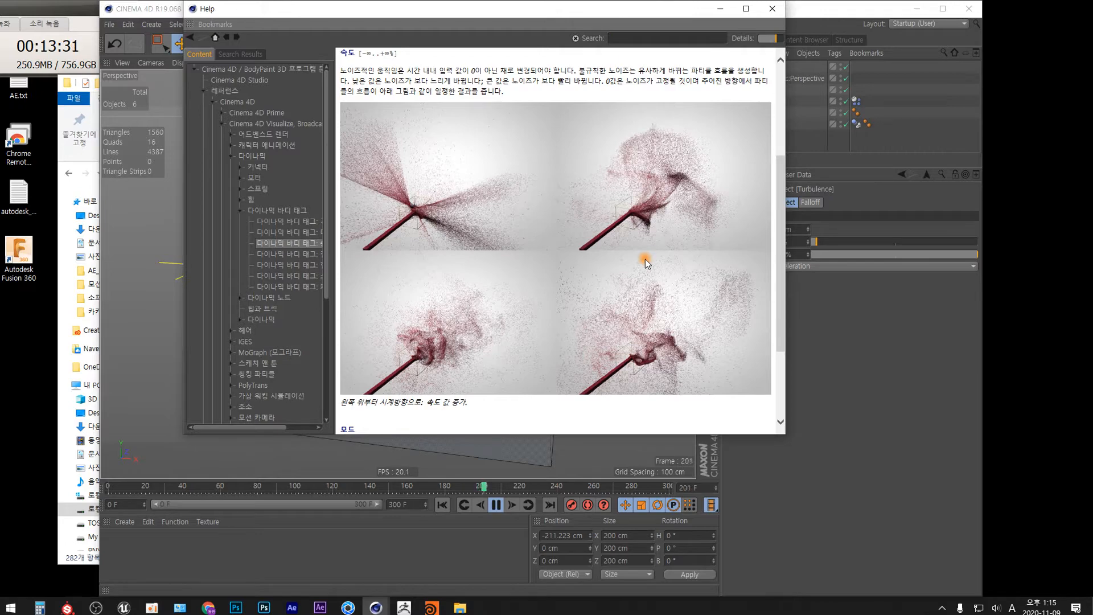
click(772, 9)
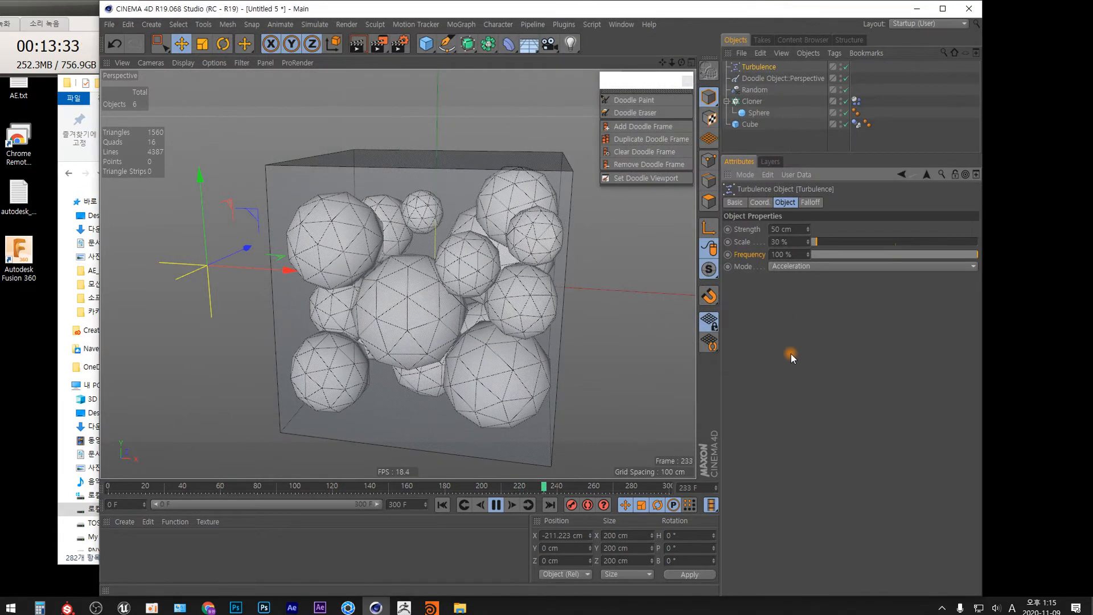
Step: Set the Turbulence Frequency to 300%
double_click(778, 254)
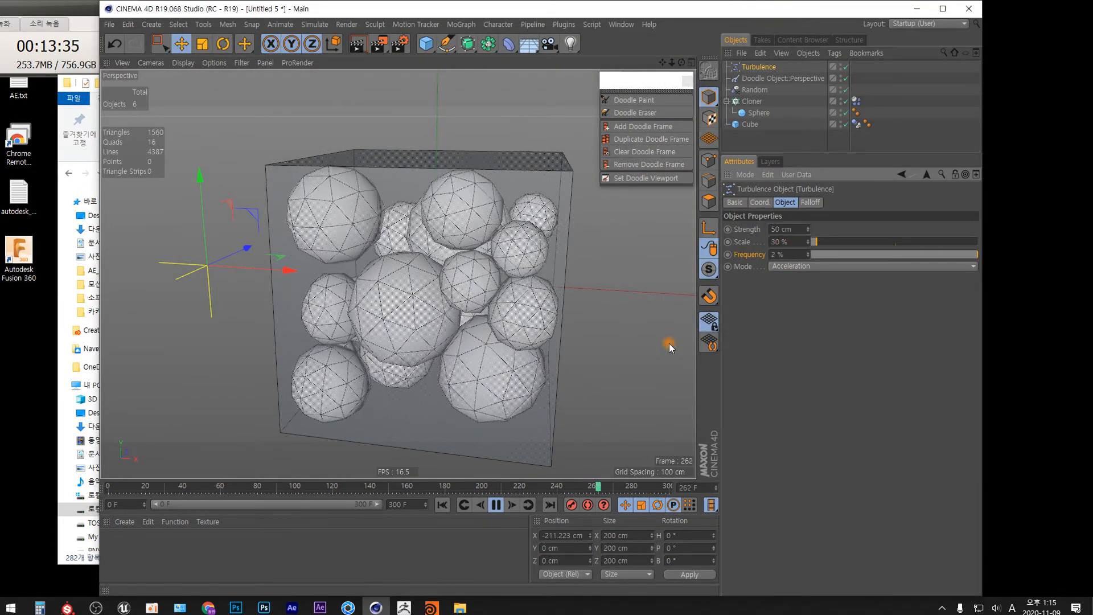
text(200)
key(Return)
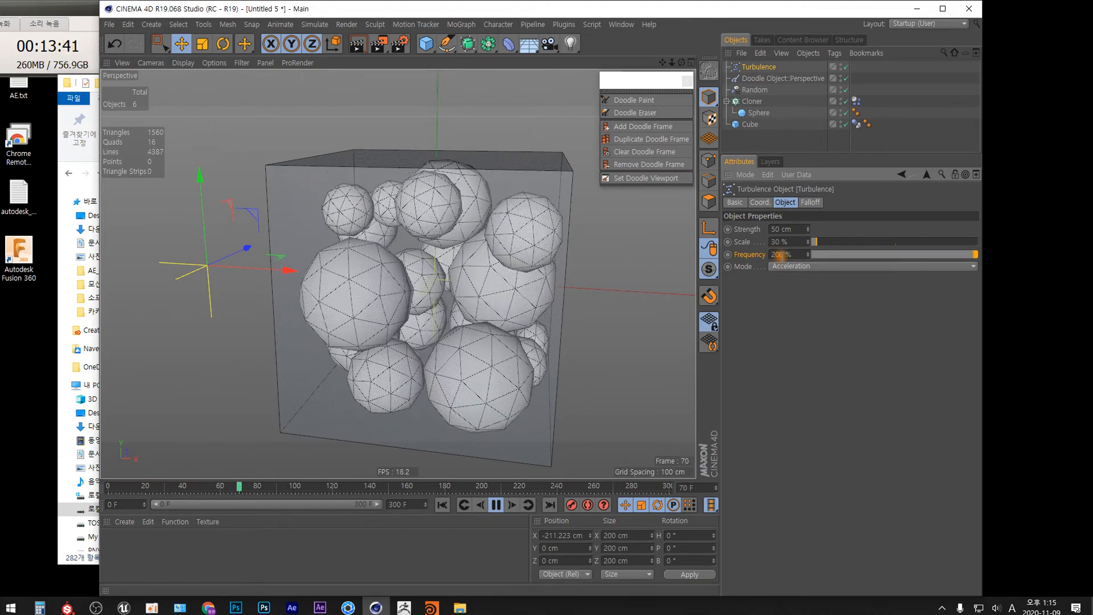
text(3)
text(00)
key(Return)
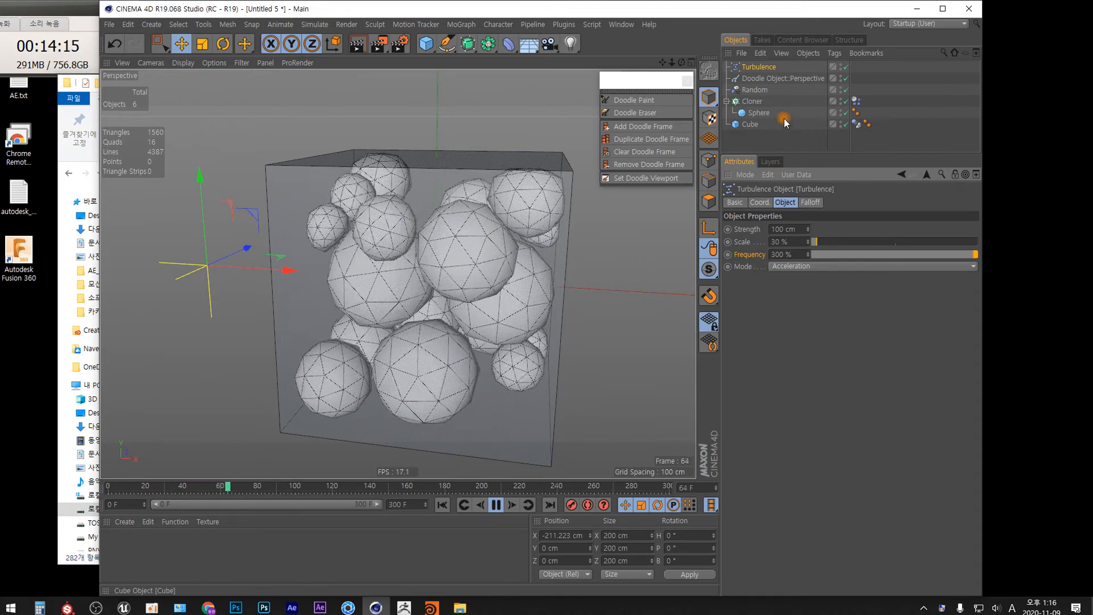
Step: Select the cloner's Dynamics Body tag and set its soft-body Pressure to 300
click(856, 101)
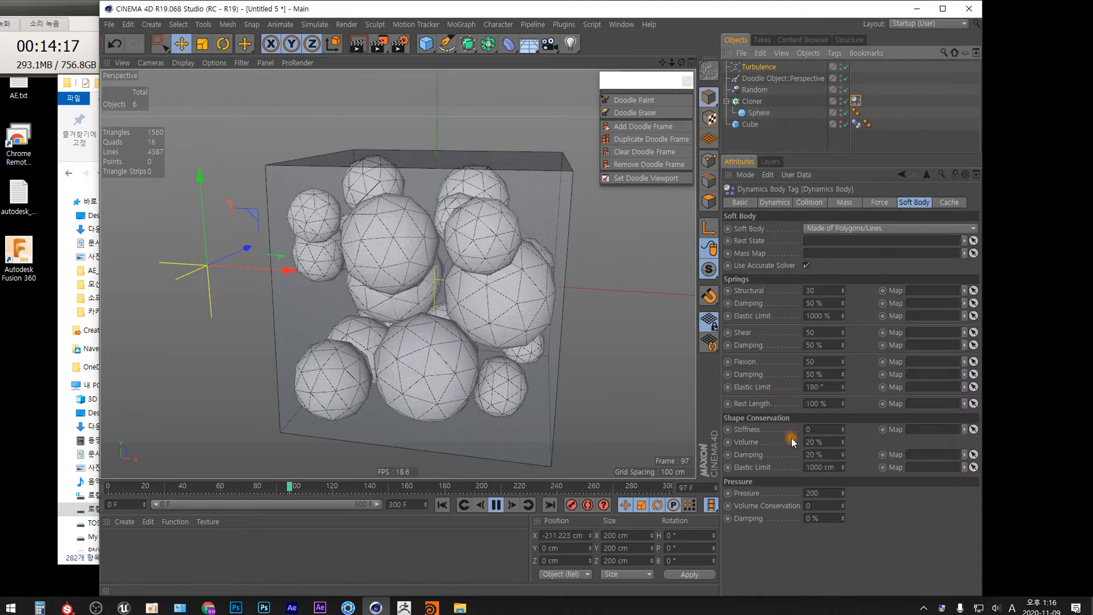
double_click(811, 493)
text(300)
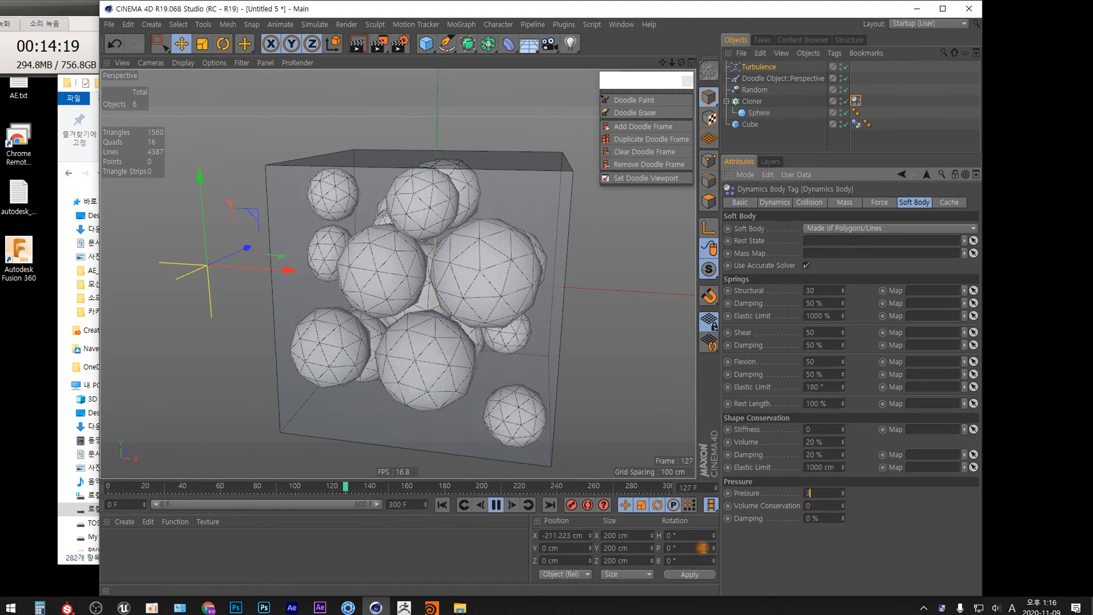
key(Return)
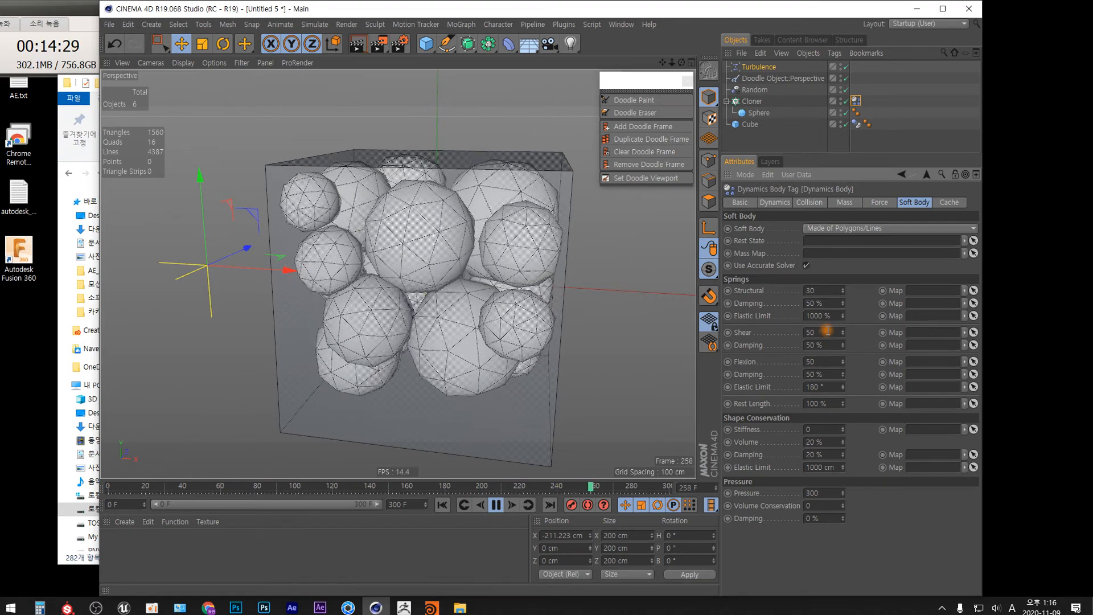
Step: Set the structural, shear and flexion spring damping to 20% and the Pressure to 400
double_click(809, 303)
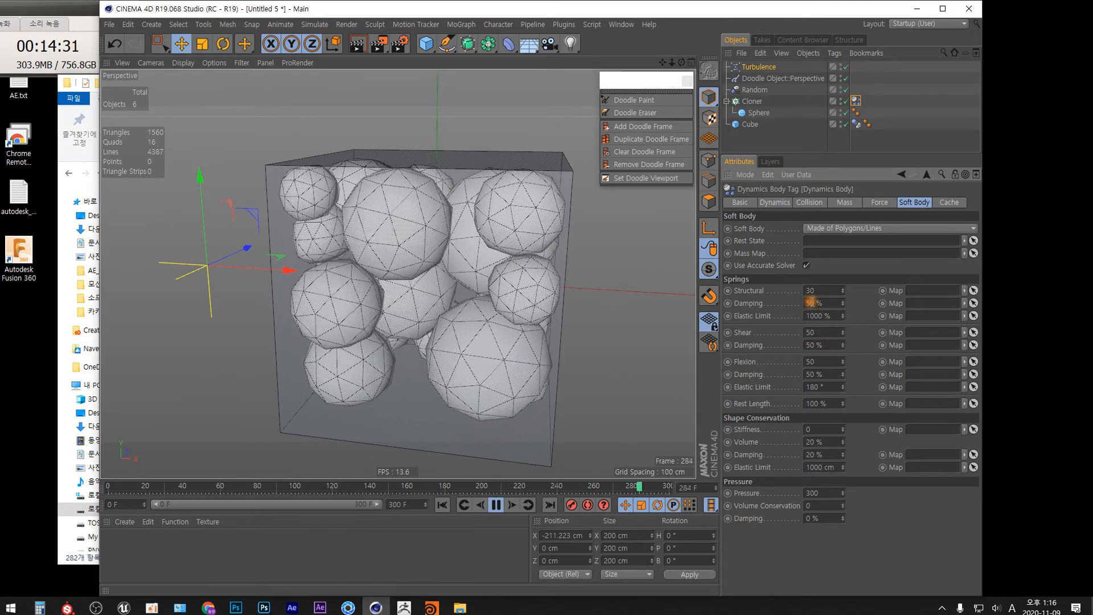
right_click(843, 346)
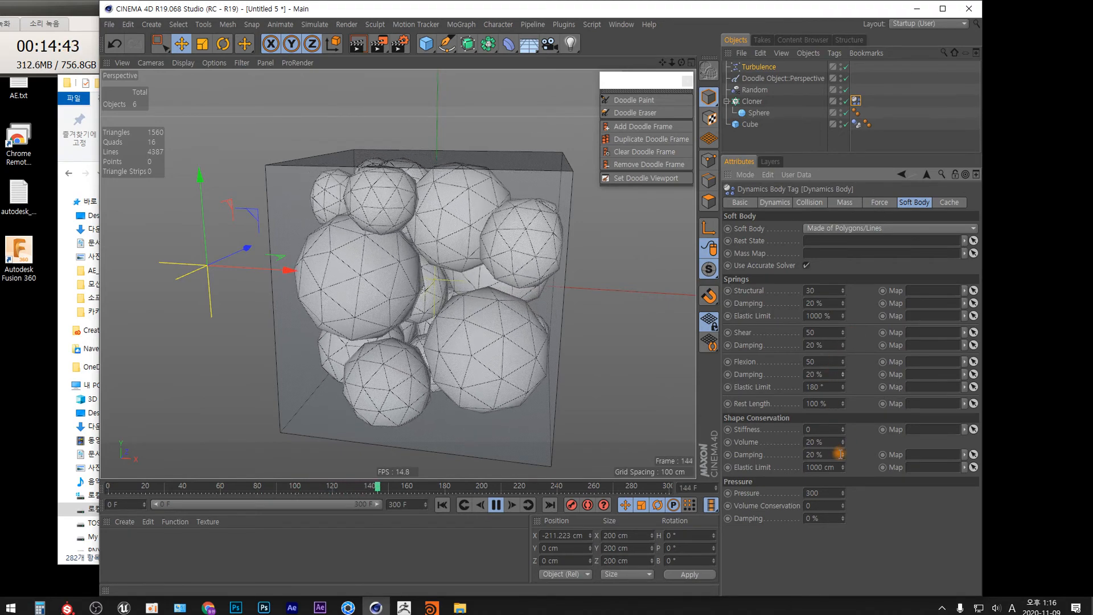
click(822, 493)
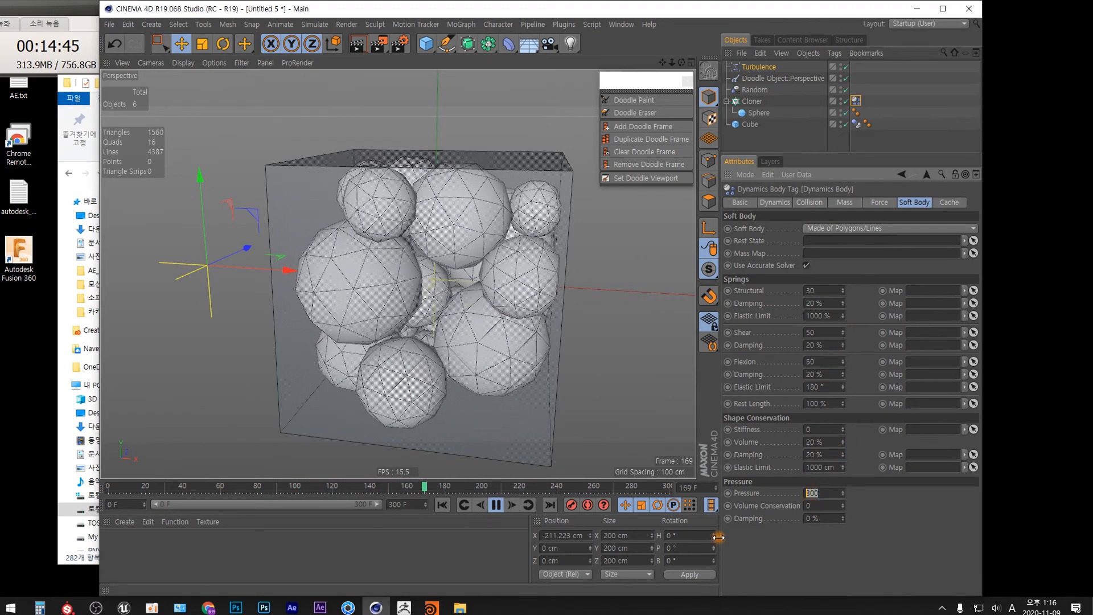
text(400)
key(Return)
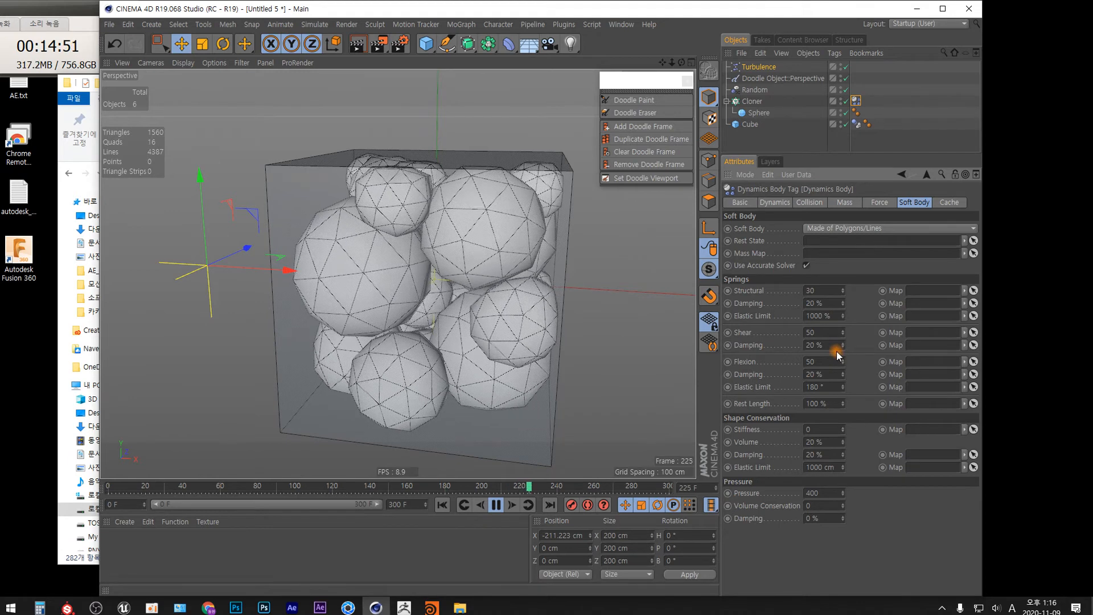
Step: Set the soft body's Structural spring stiffness to 10 and its Pressure to 300
click(822, 290)
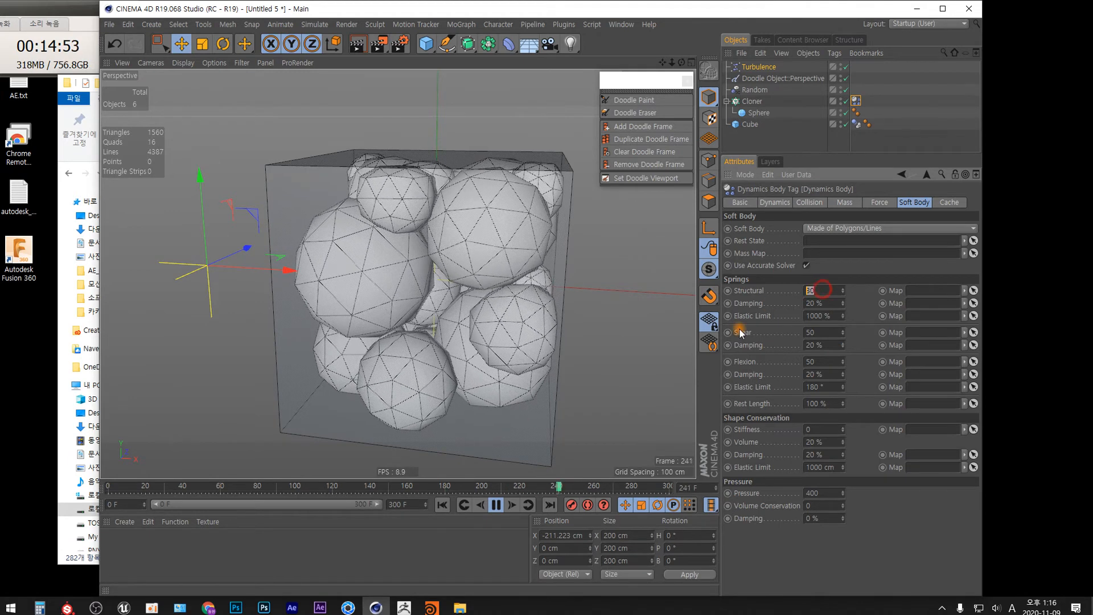
text(10)
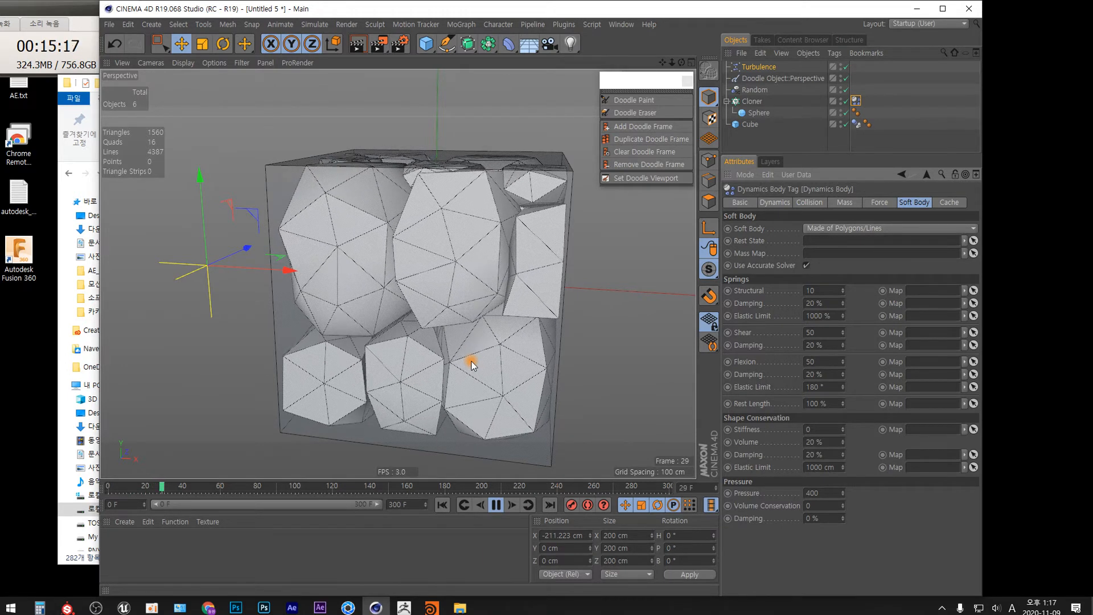
drag(821, 492, 799, 492)
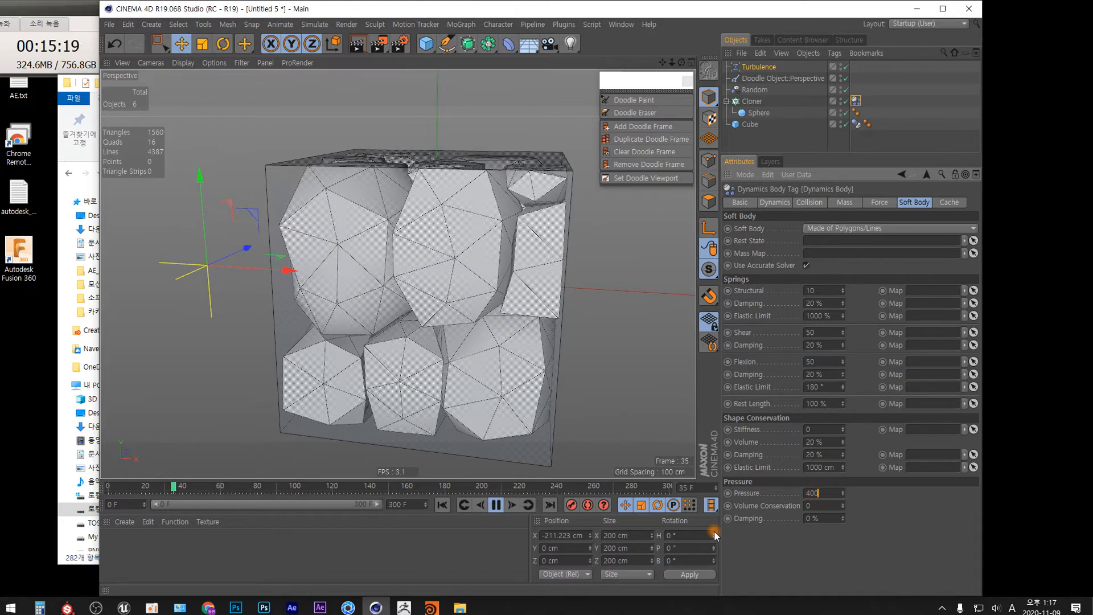
click(821, 491)
text(300)
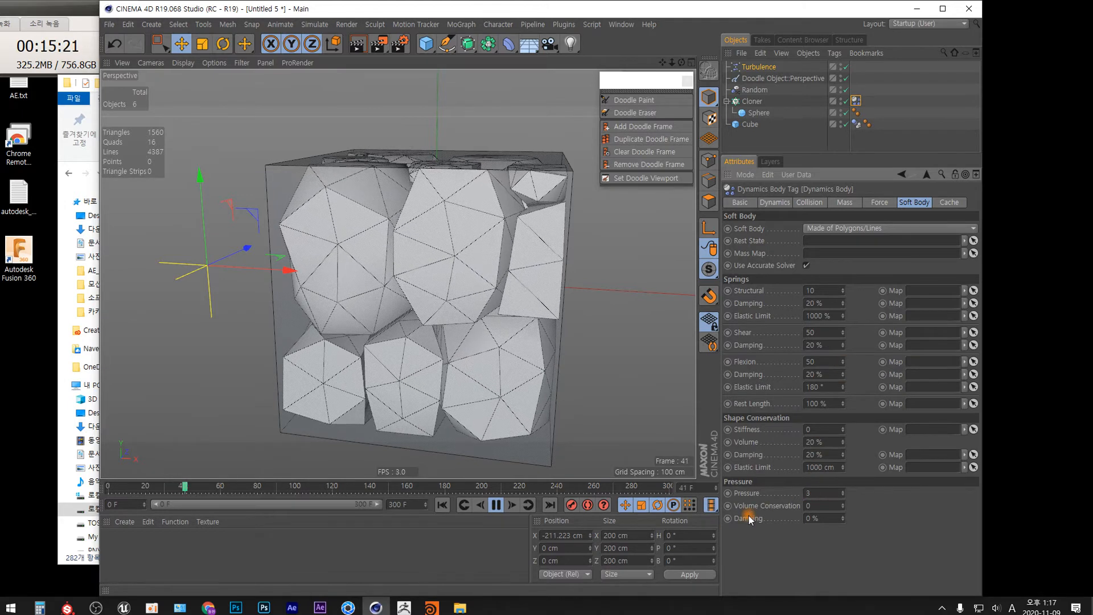
key(Return)
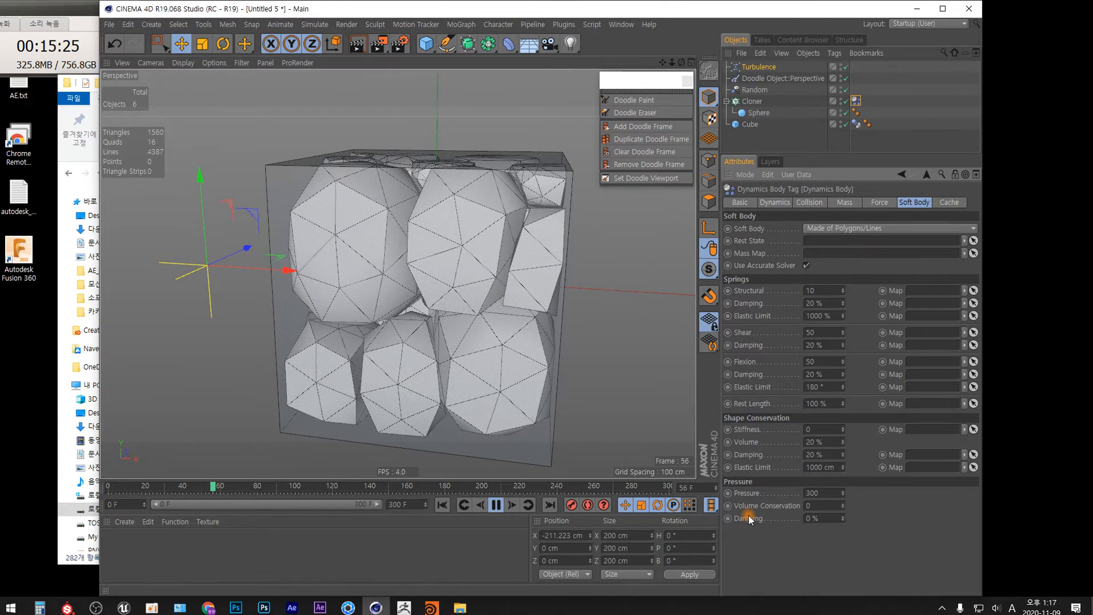
Step: Rewind to the first frame, select the Sphere and set its Segments to 24
click(443, 505)
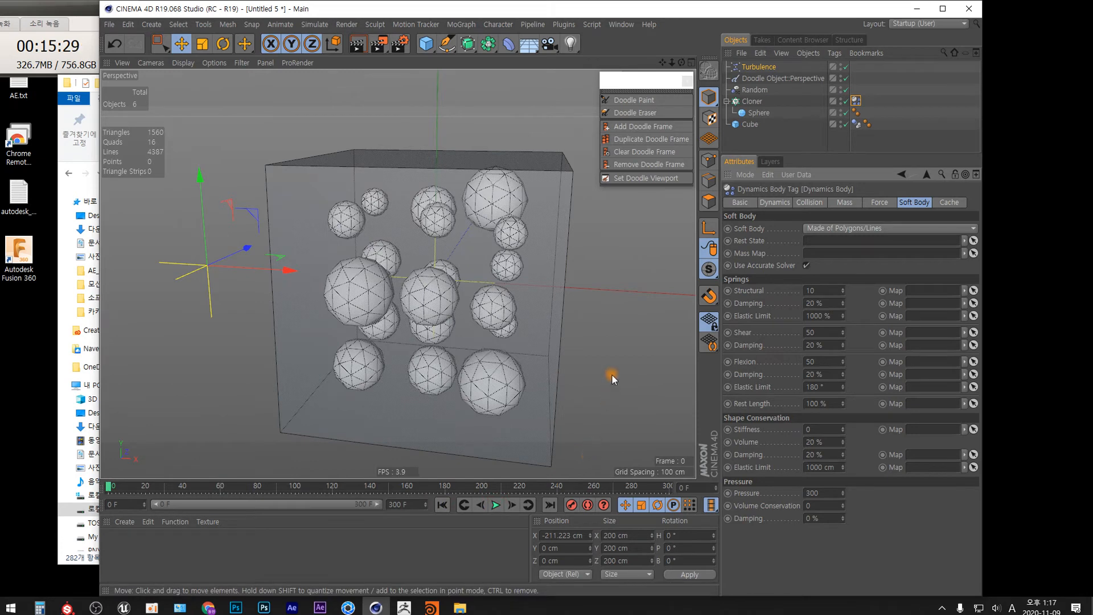
click(759, 113)
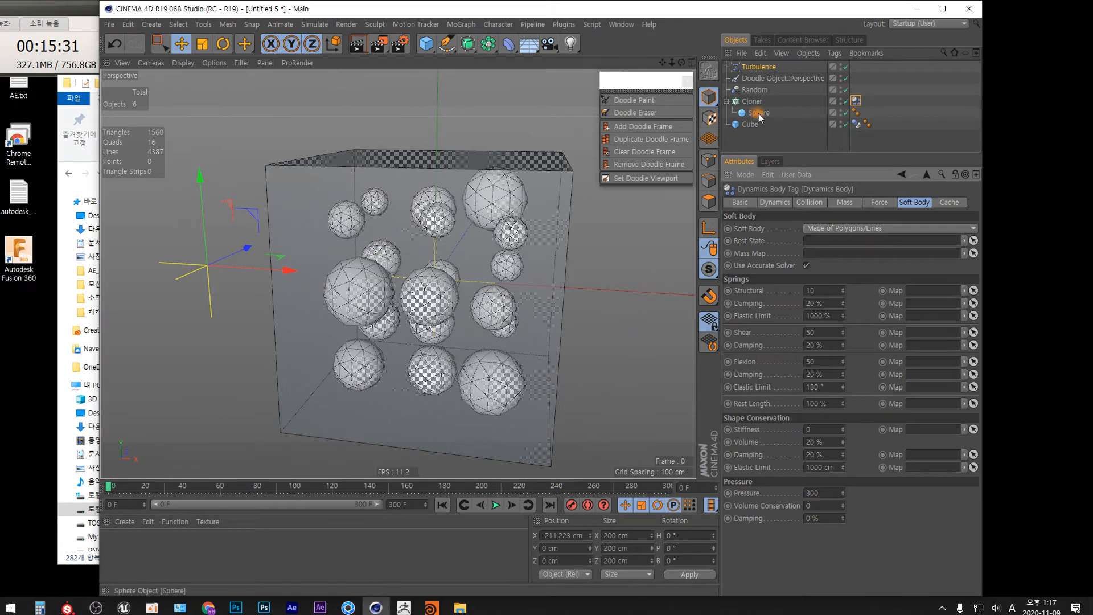
click(799, 242)
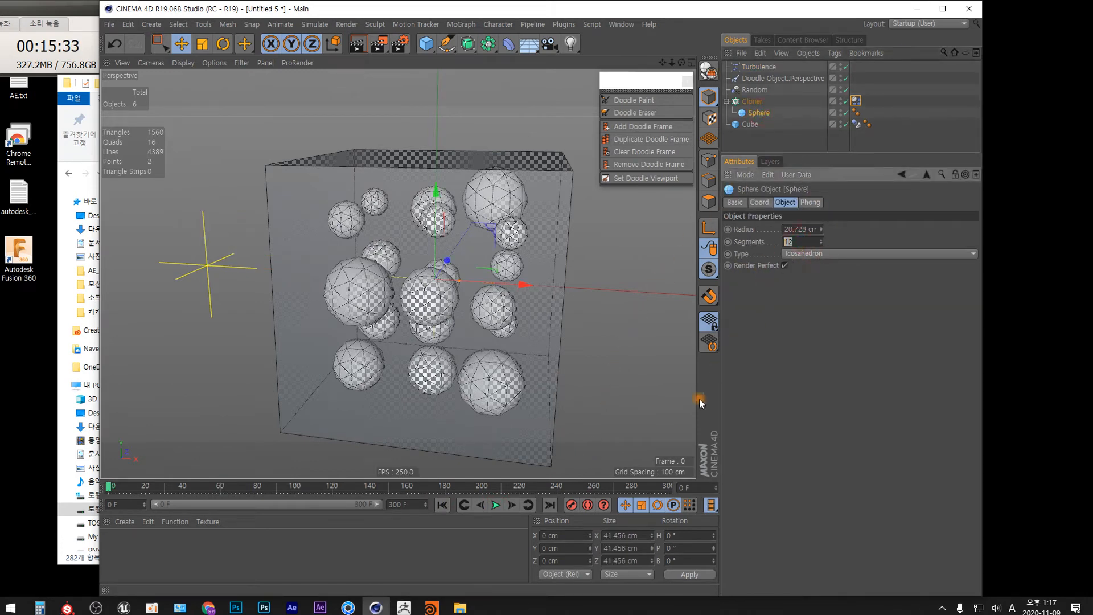
key(Return)
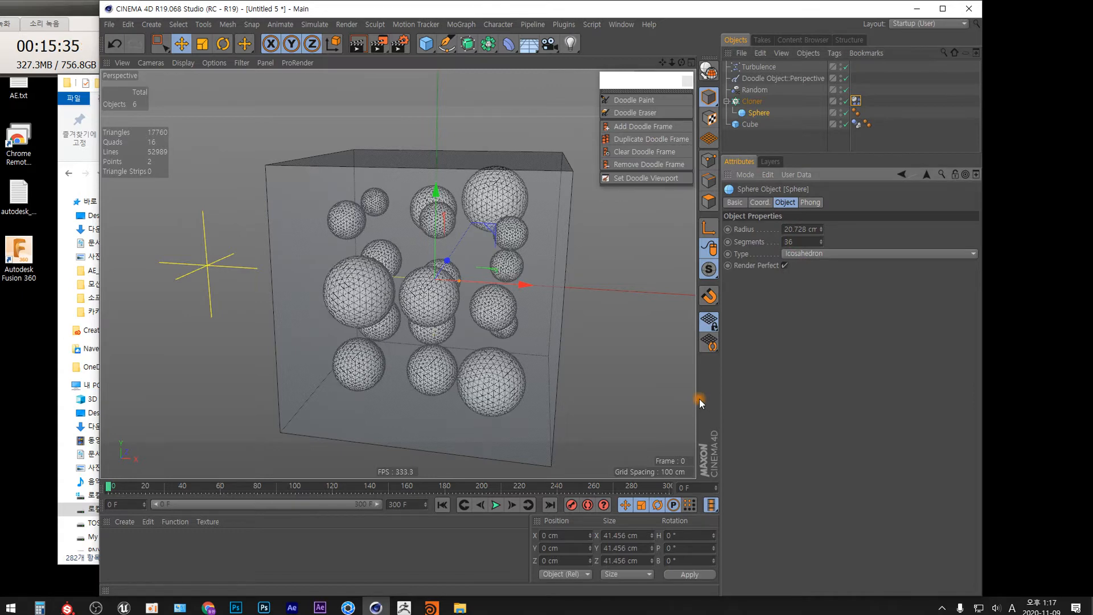
text(24)
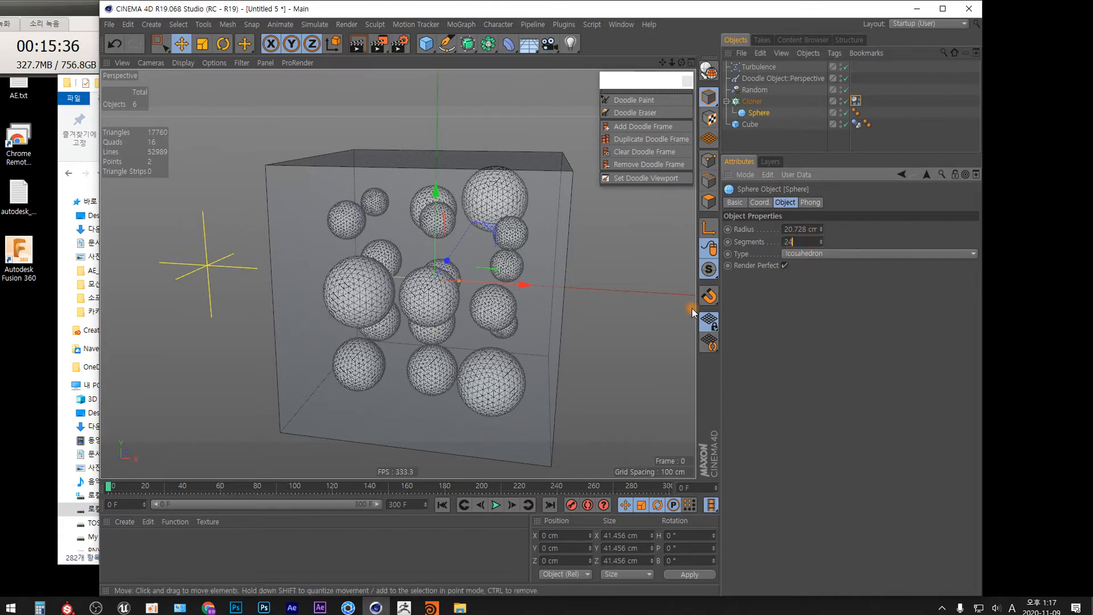
key(Return)
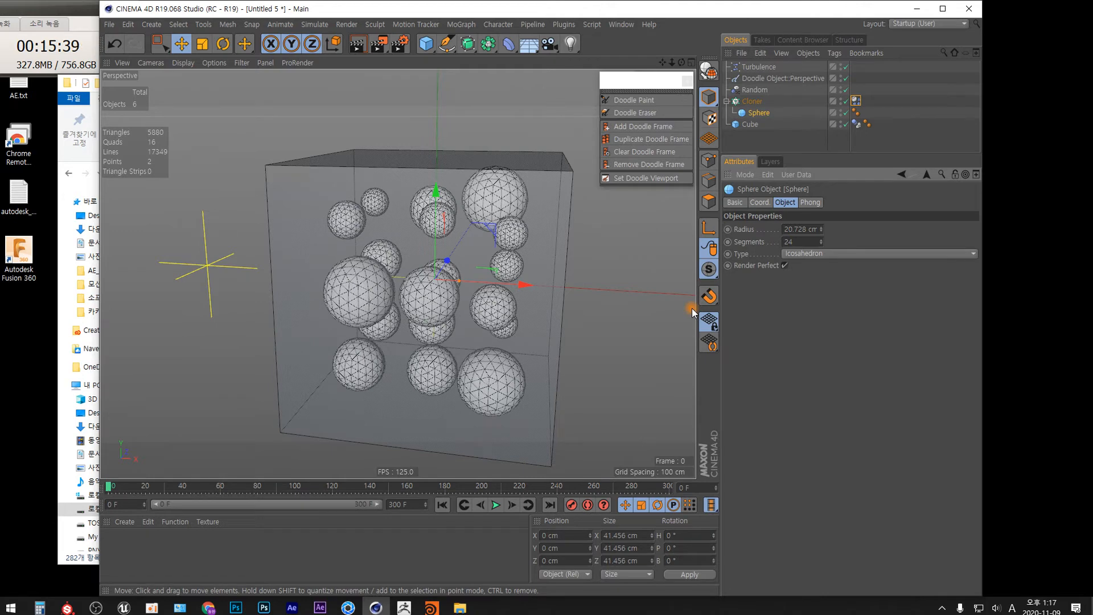
Step: Switch the viewport to Gouraud shading and hide the cube in the editor view
key(n)
key(a)
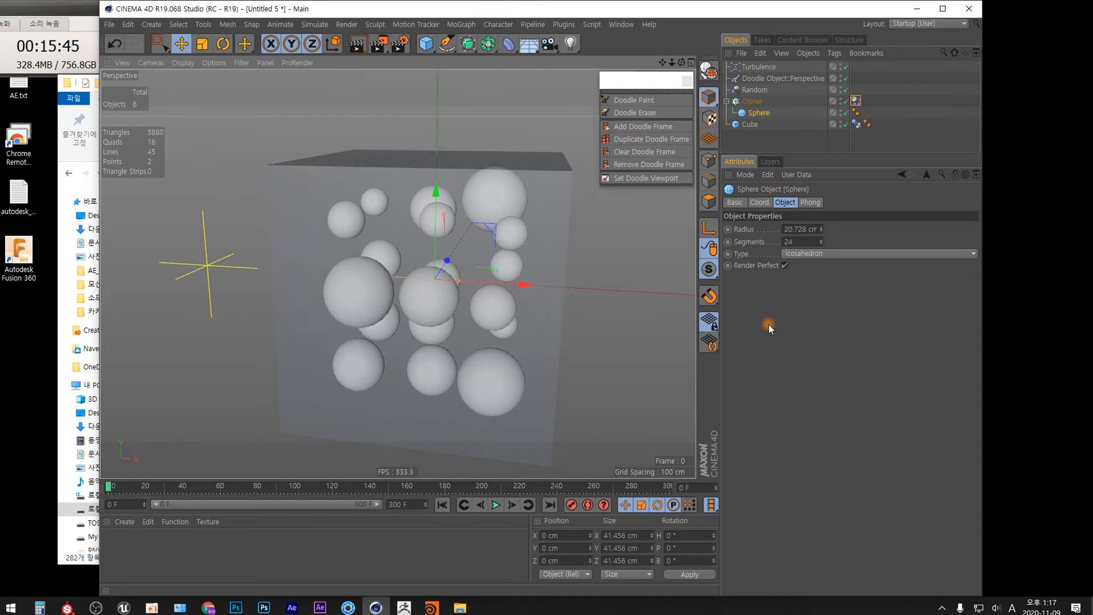
click(856, 112)
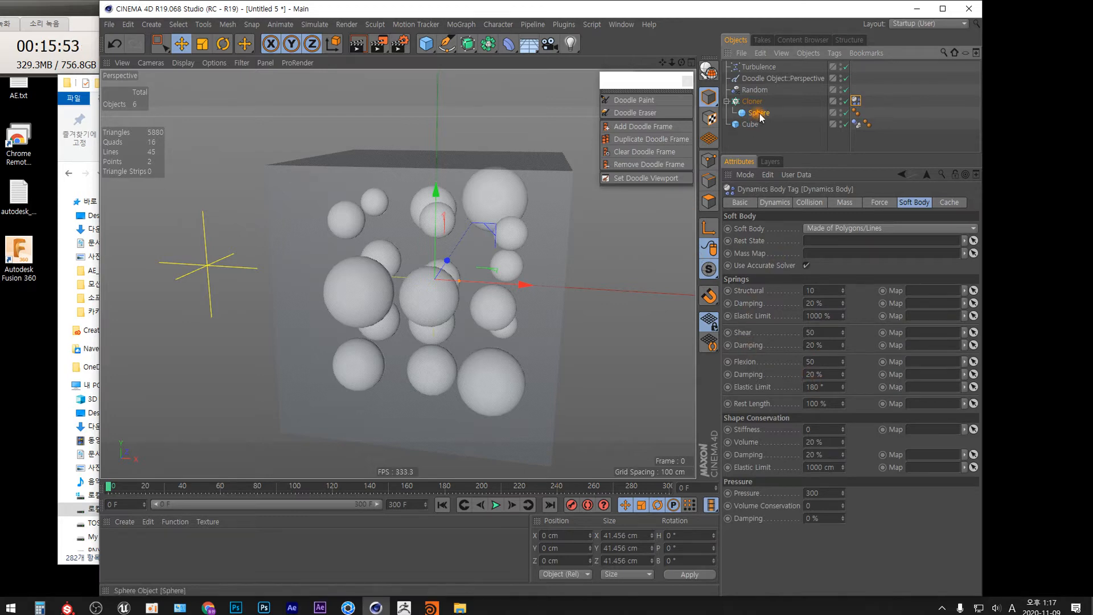
click(842, 122)
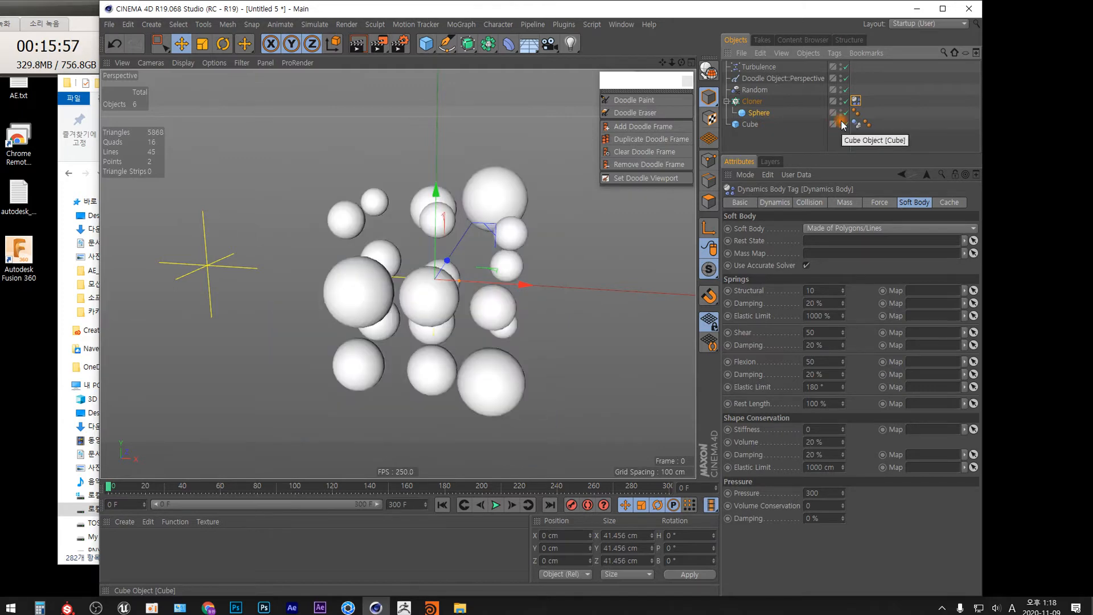
Step: Bake all dynamics caches from the cloner's Dynamics Body tag cache settings
alt+drag(457, 334, 404, 346)
alt+right_drag(435, 314, 439, 284)
alt+drag(446, 324, 424, 233)
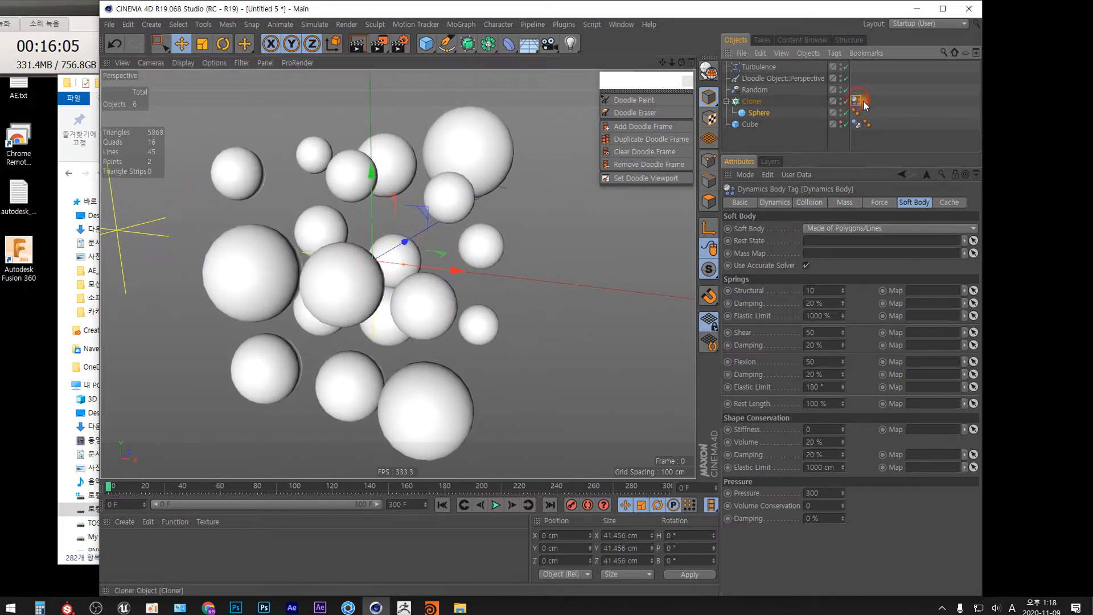
click(949, 203)
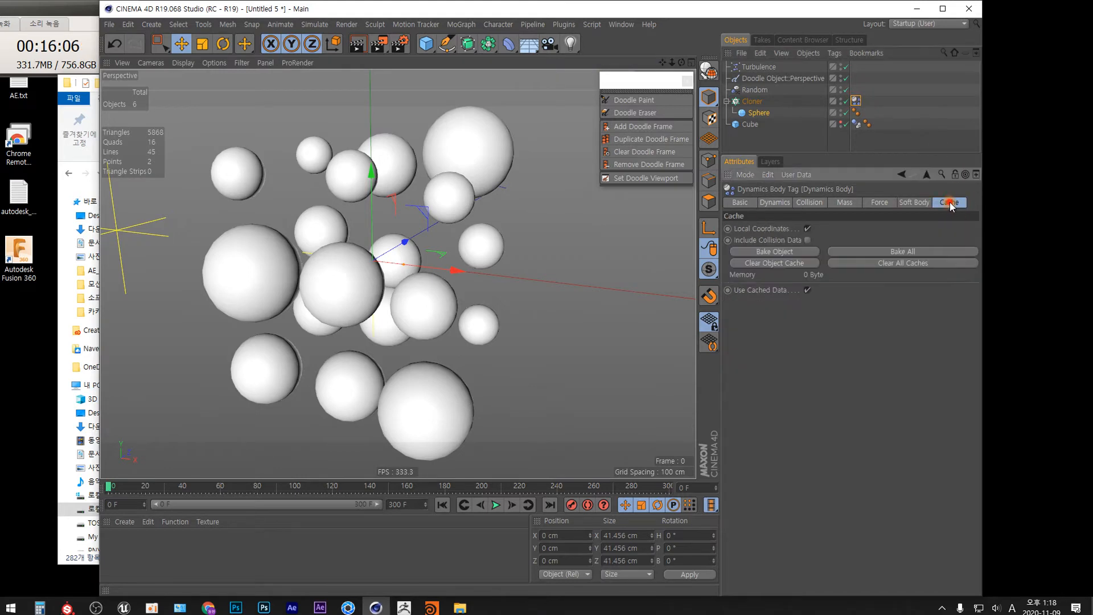
click(915, 250)
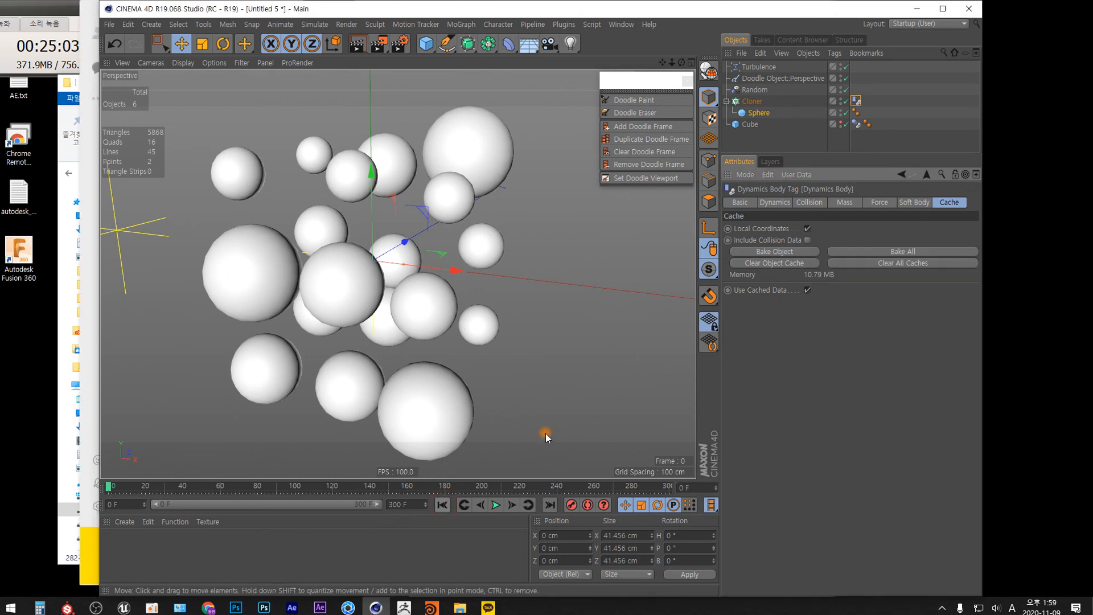
Step: Play back the baked simulation and zoom in to inspect the deformed spheres
click(496, 505)
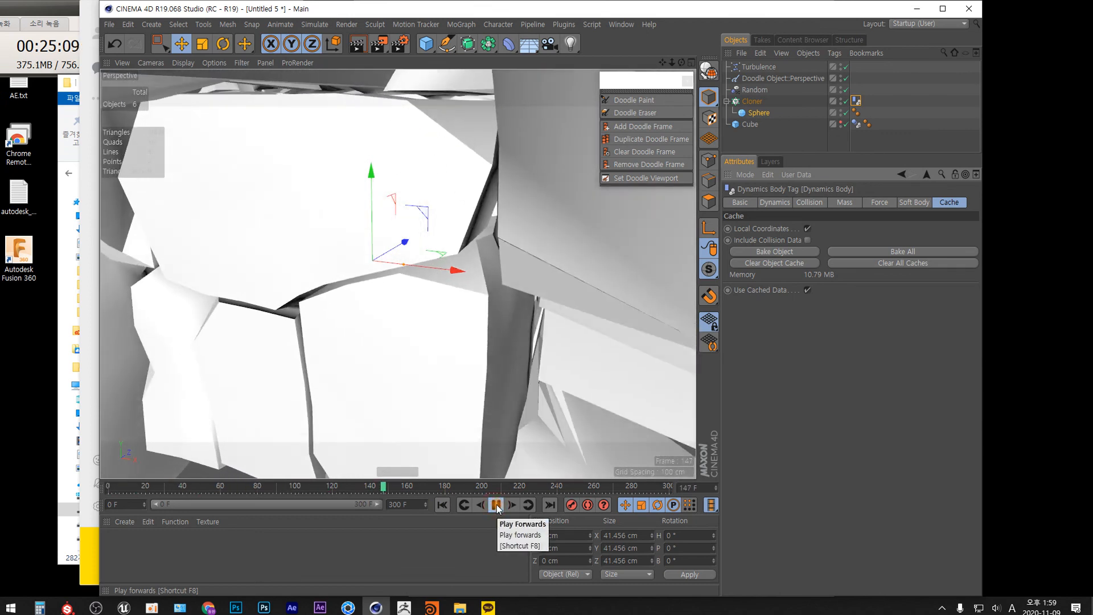
click(496, 505)
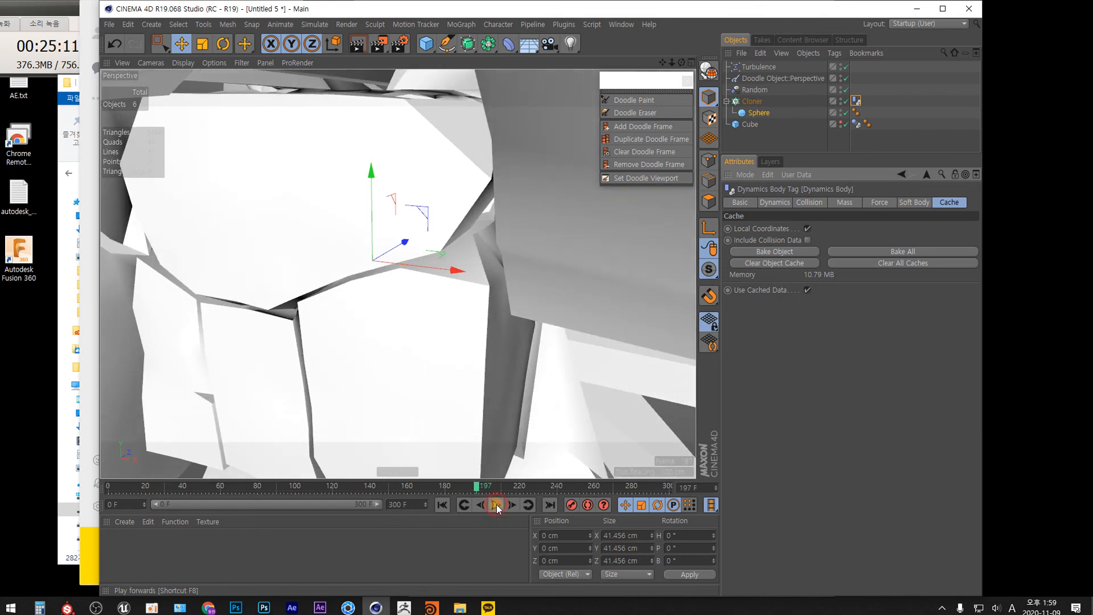
scroll(442, 378, down, 5)
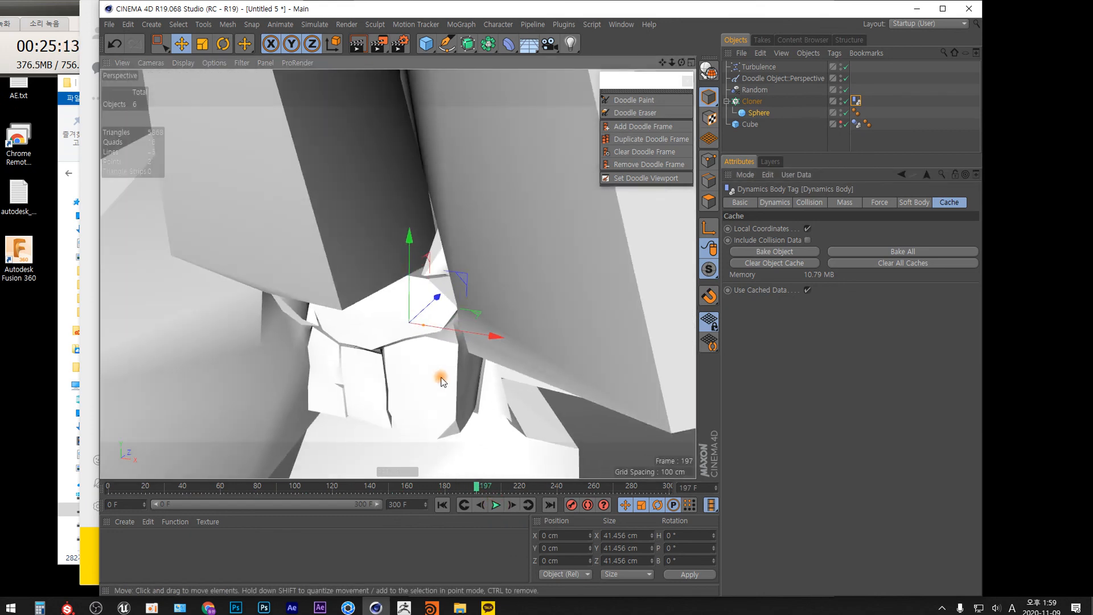
scroll(442, 382, down, 3)
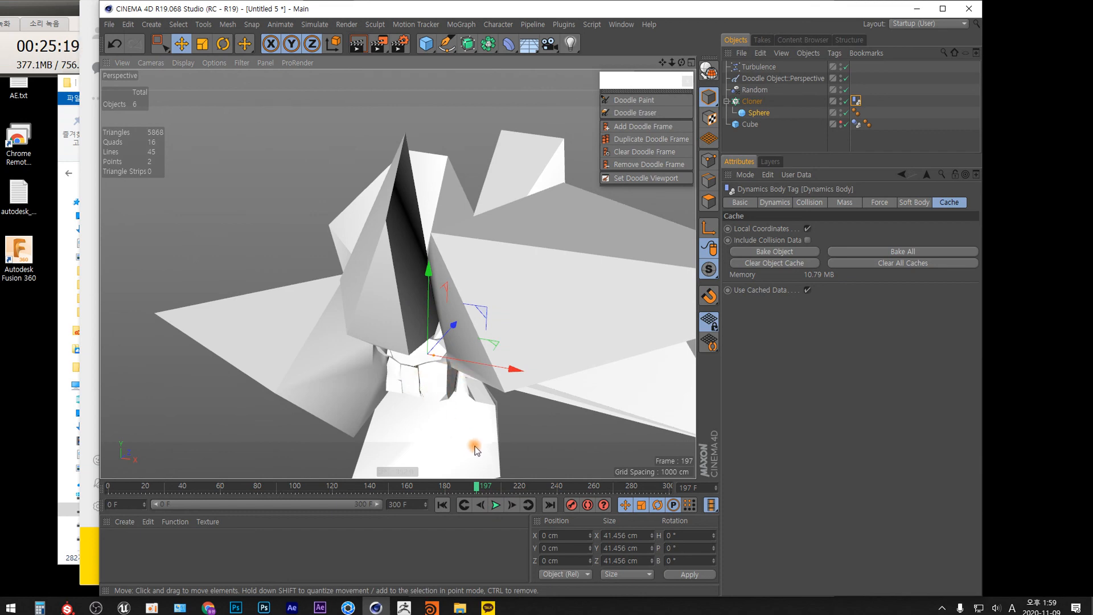
scroll(424, 378, up, 4)
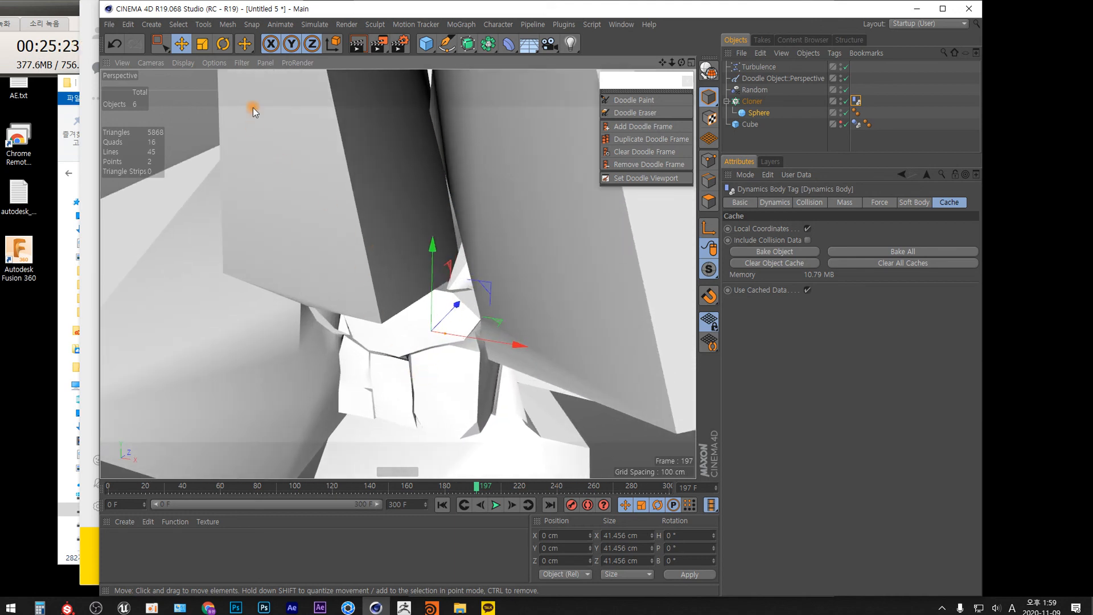
click(35, 11)
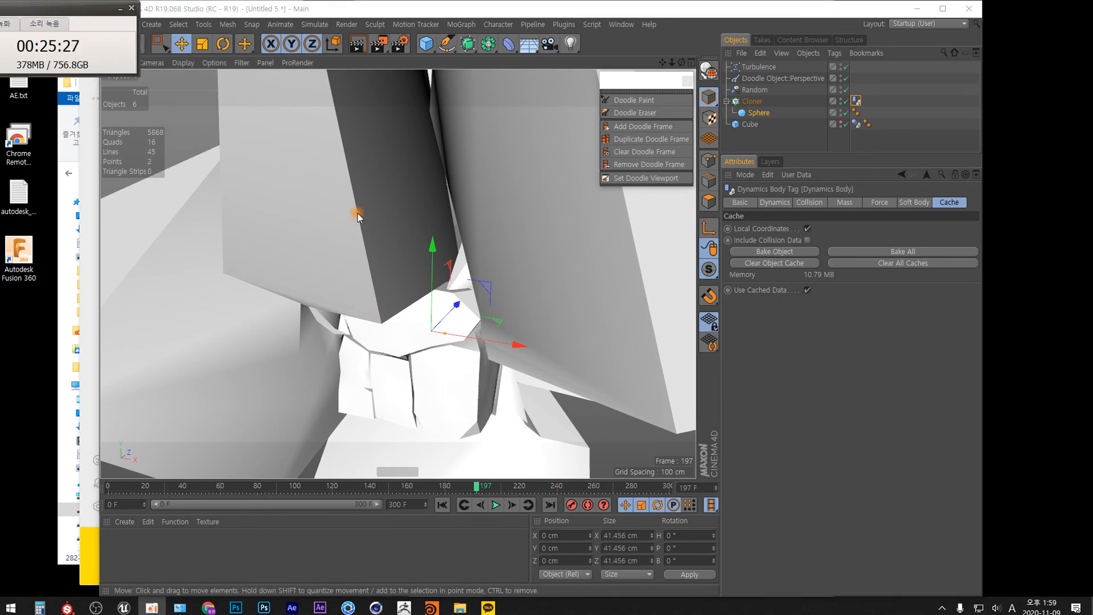